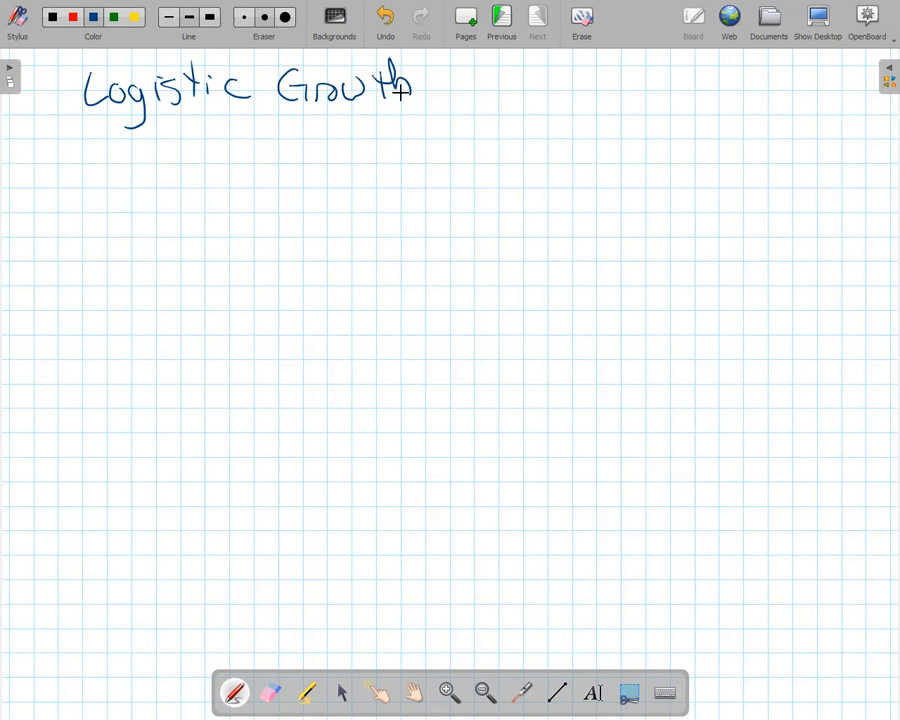
# - Handwrite "Related to Exponential Growth" beneath the "Logistic Growth" title
pyautogui.moveTo(201, 104)
pyautogui.mouseDown()
pyautogui.moveTo(200, 122)
pyautogui.moveTo(226, 140)
pyautogui.moveTo(290, 140)
pyautogui.moveTo(298, 121)
pyautogui.mouseUp()
pyautogui.moveTo(302, 132)
pyautogui.mouseDown()
pyautogui.moveTo(320, 140)
pyautogui.moveTo(342, 108)
pyautogui.moveTo(385, 136)
pyautogui.mouseUp()
pyautogui.moveTo(376, 117); pyautogui.dragTo(394, 116)
pyautogui.moveTo(405, 120)
pyautogui.mouseDown()
pyautogui.moveTo(462, 138)
pyautogui.moveTo(462, 107)
pyautogui.mouseUp()
pyautogui.moveTo(444, 122); pyautogui.dragTo(482, 138)
pyautogui.moveTo(482, 120)
pyautogui.mouseDown()
pyautogui.moveTo(466, 138)
pyautogui.moveTo(499, 160)
pyautogui.mouseUp()
pyautogui.moveTo(498, 122)
pyautogui.mouseDown()
pyautogui.moveTo(500, 136)
pyautogui.moveTo(526, 124)
pyautogui.mouseUp()
pyautogui.moveTo(535, 122)
pyautogui.mouseDown()
pyautogui.moveTo(552, 138)
pyautogui.moveTo(594, 138)
pyautogui.mouseUp()
pyautogui.moveTo(603, 112)
pyautogui.mouseDown()
pyautogui.moveTo(603, 126)
pyautogui.moveTo(614, 113)
pyautogui.mouseUp()
pyautogui.moveTo(620, 121)
pyautogui.mouseDown()
pyautogui.moveTo(621, 138)
pyautogui.moveTo(652, 138)
pyautogui.moveTo(706, 120)
pyautogui.mouseUp()
pyautogui.moveTo(713, 118)
pyautogui.mouseDown()
pyautogui.moveTo(715, 135)
pyautogui.moveTo(728, 123)
pyautogui.mouseUp()
pyautogui.moveTo(740, 121)
pyautogui.mouseDown()
pyautogui.moveTo(770, 114)
pyautogui.moveTo(773, 136)
pyautogui.mouseUp()
pyautogui.moveTo(787, 95); pyautogui.dragTo(802, 136)
# - Draw an arrow from "Exponential" down to a new line and write the equation P_n = P_(n-1) + r·P_(n-1)
pyautogui.moveTo(291, 149); pyautogui.dragTo(478, 149)
pyautogui.moveTo(292, 149)
pyautogui.mouseDown()
pyautogui.moveTo(207, 182)
pyautogui.moveTo(259, 210)
pyautogui.moveTo(262, 200)
pyautogui.moveTo(292, 226)
pyautogui.moveTo(321, 189)
pyautogui.mouseUp()
pyautogui.moveTo(302, 198)
pyautogui.mouseDown()
pyautogui.moveTo(362, 203)
pyautogui.moveTo(350, 191)
pyautogui.moveTo(389, 226)
pyautogui.moveTo(431, 187)
pyautogui.mouseUp()
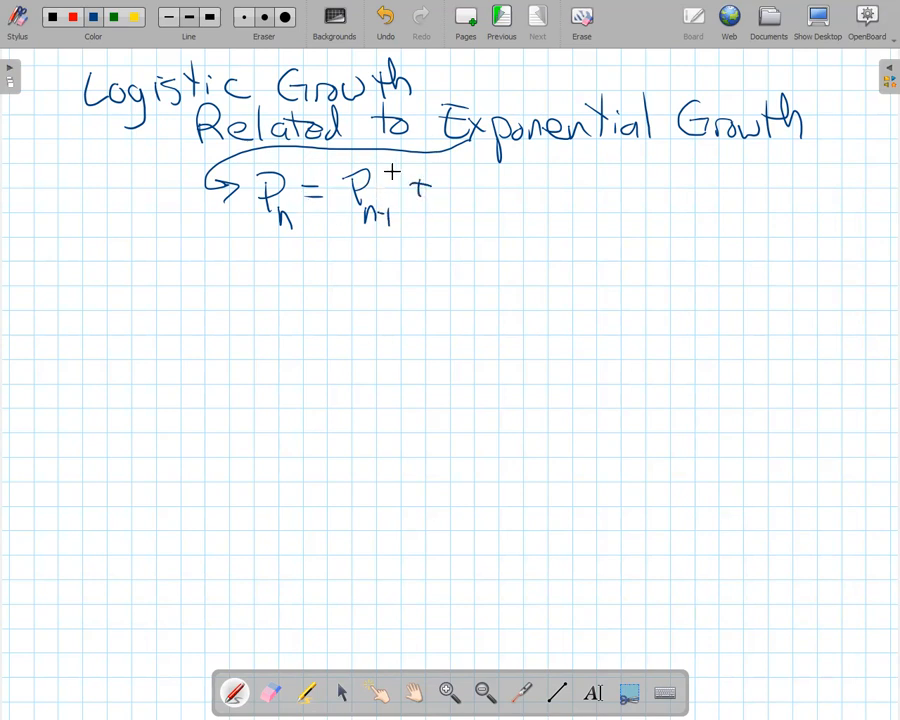
pyautogui.moveTo(456, 186)
pyautogui.mouseDown()
pyautogui.moveTo(497, 203)
pyautogui.moveTo(500, 190)
pyautogui.moveTo(528, 211)
pyautogui.mouseUp()
pyautogui.click(479, 189)
pyautogui.moveTo(532, 204); pyautogui.dragTo(532, 220)
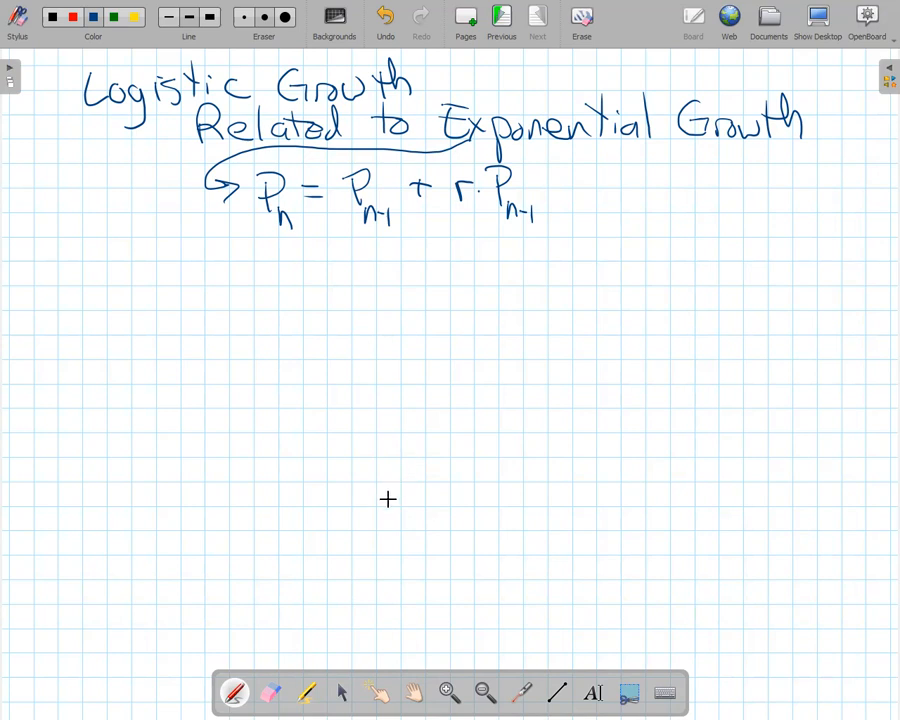
# - Draw an upward-curving arrow from just past the equation through the end of the word "Growth"
pyautogui.click(350, 213)
pyautogui.moveTo(637, 198); pyautogui.dragTo(694, 201)
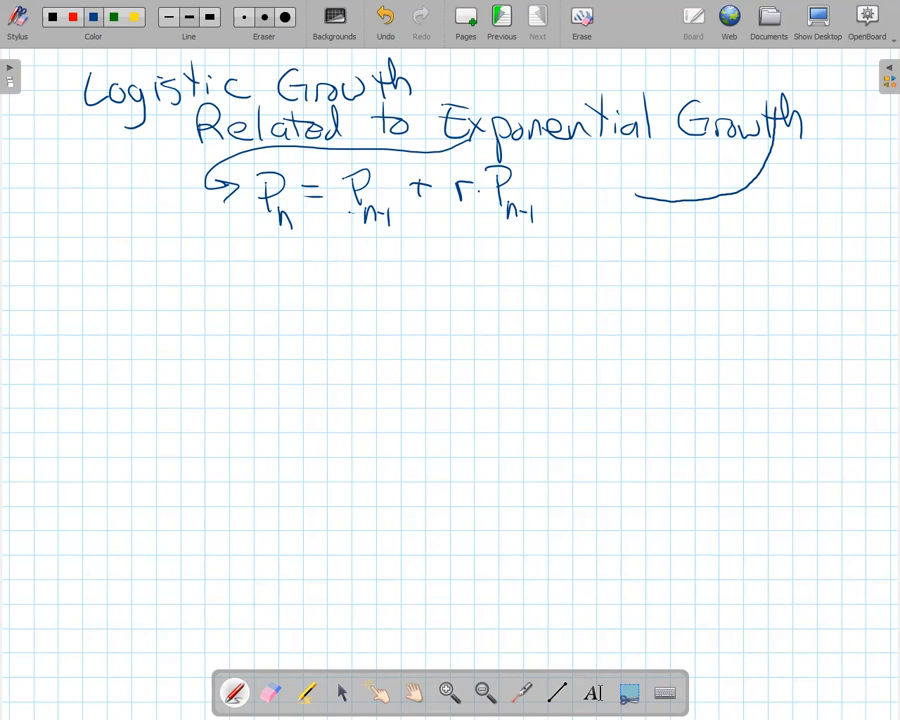
pyautogui.moveTo(784, 76); pyautogui.dragTo(800, 75)
pyautogui.click(478, 187)
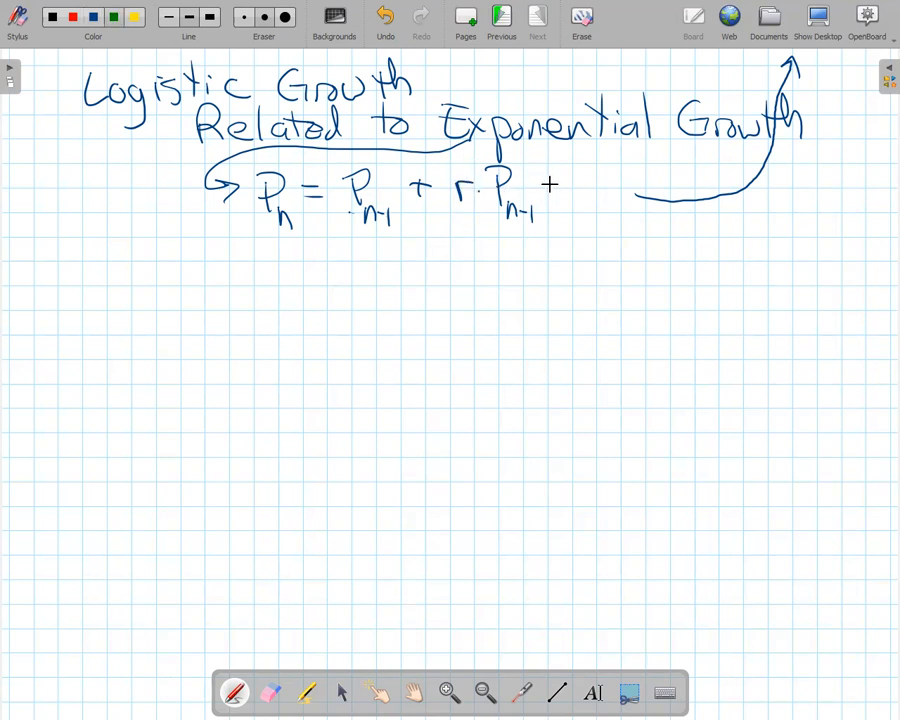
# - Add empty green parentheses after the equation's last term and write "Carrying Capacity" with a K beneath it beside them
pyautogui.moveTo(561, 163); pyautogui.dragTo(556, 218)
pyautogui.moveTo(617, 160); pyautogui.dragTo(628, 226)
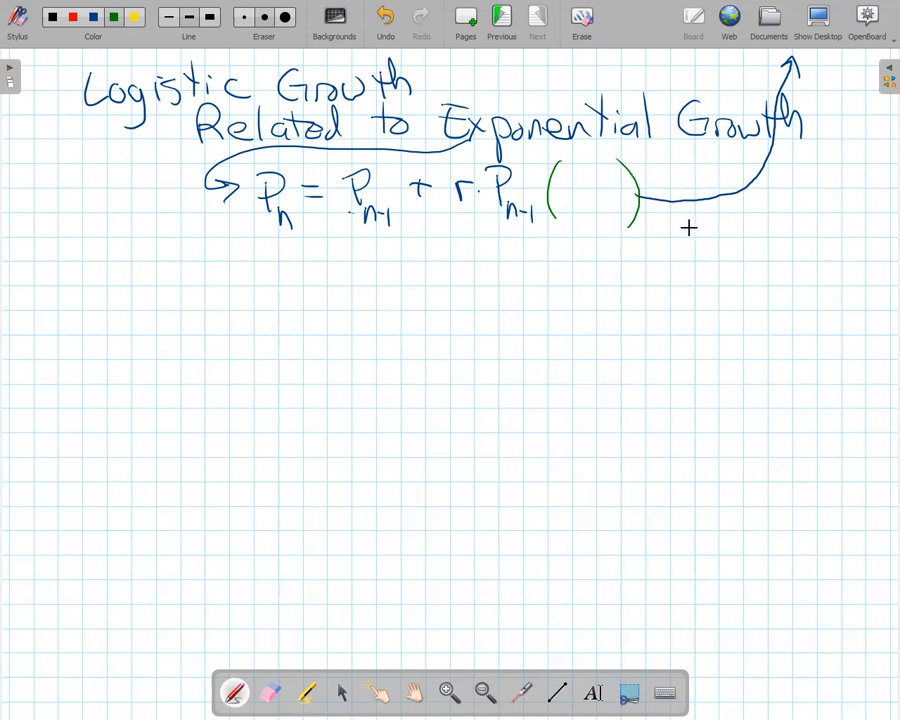
pyautogui.moveTo(695, 216)
pyautogui.mouseDown()
pyautogui.moveTo(694, 234)
pyautogui.moveTo(745, 222)
pyautogui.moveTo(760, 229)
pyautogui.moveTo(758, 246)
pyautogui.mouseUp()
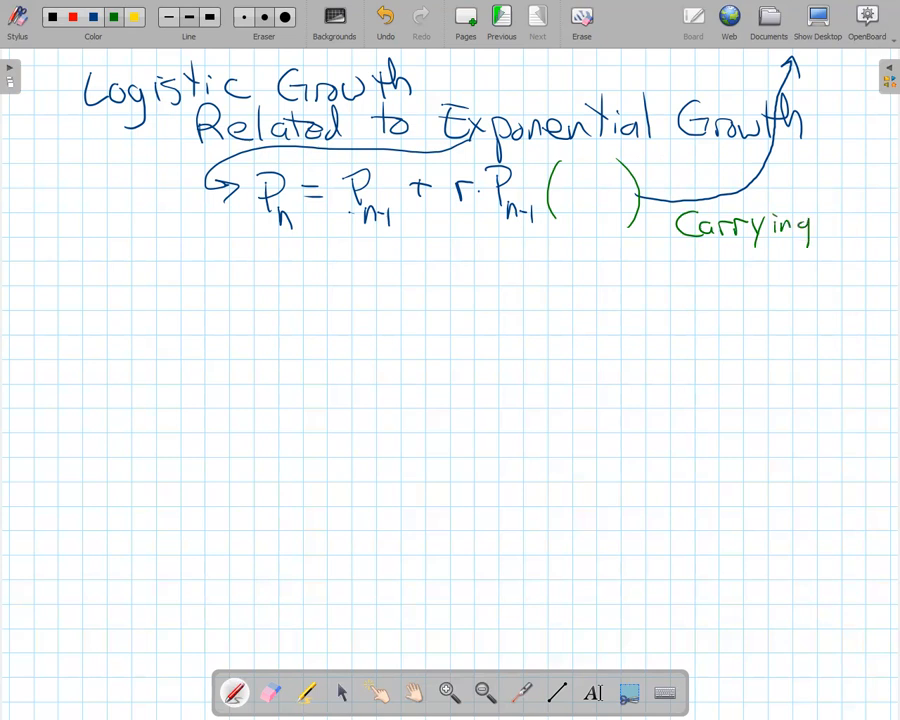
pyautogui.moveTo(689, 243)
pyautogui.mouseDown()
pyautogui.moveTo(686, 267)
pyautogui.moveTo(717, 264)
pyautogui.mouseUp()
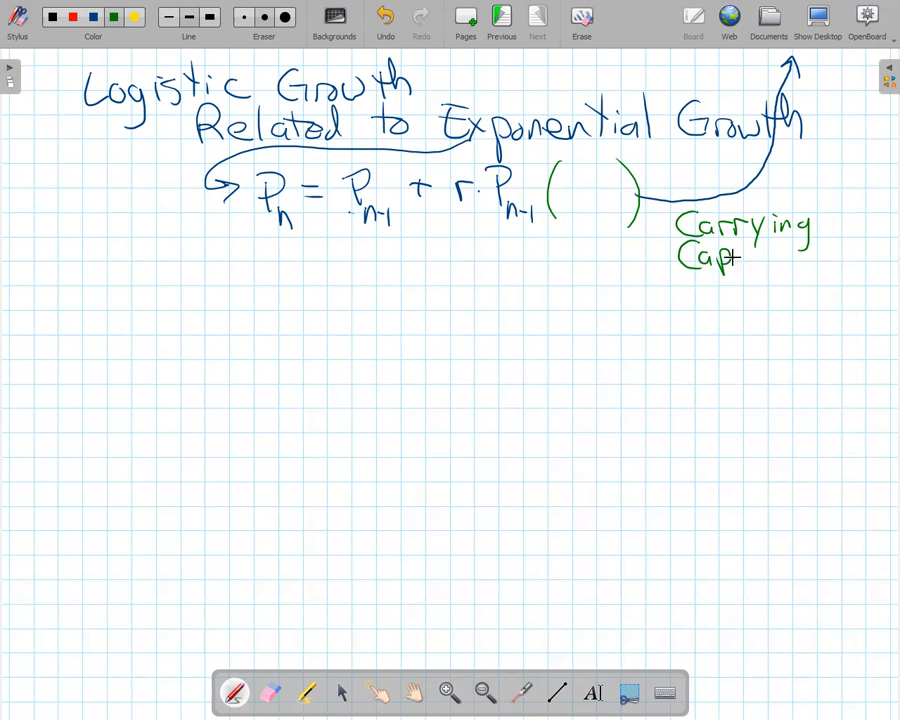
pyautogui.moveTo(756, 251)
pyautogui.mouseDown()
pyautogui.moveTo(747, 256)
pyautogui.moveTo(764, 263)
pyautogui.mouseUp()
pyautogui.moveTo(775, 252)
pyautogui.mouseDown()
pyautogui.moveTo(795, 268)
pyautogui.moveTo(798, 258)
pyautogui.mouseUp()
pyautogui.moveTo(741, 290)
pyautogui.mouseDown()
pyautogui.moveTo(741, 316)
pyautogui.moveTo(770, 313)
pyautogui.mouseUp()
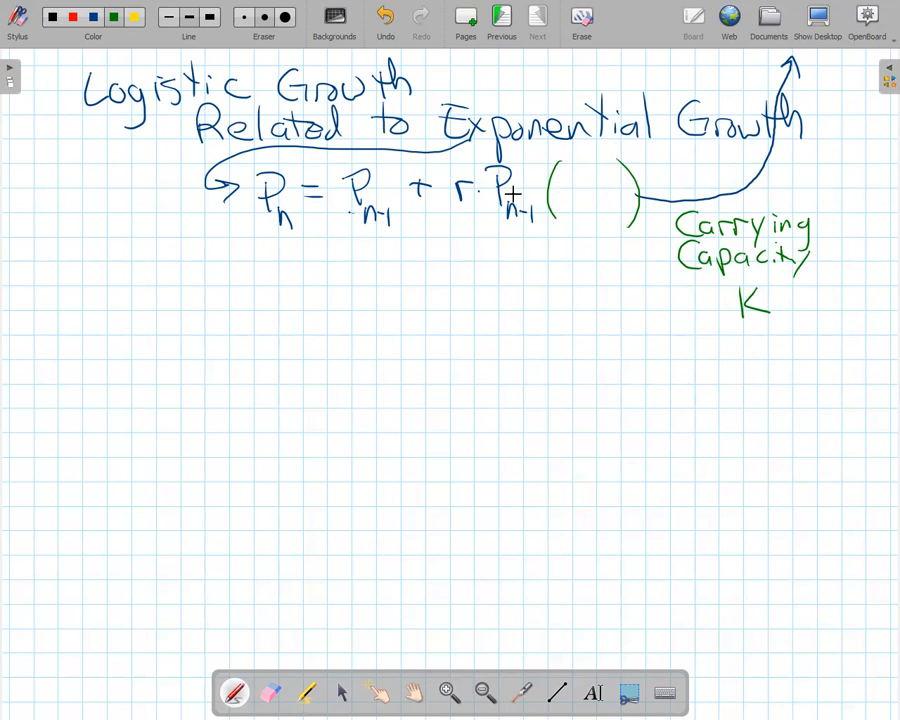
# - Write a small green "1+r" note above the word "Exponential"
pyautogui.click(472, 190)
pyautogui.moveTo(472, 63)
pyautogui.mouseDown()
pyautogui.moveTo(472, 78)
pyautogui.moveTo(490, 71)
pyautogui.mouseUp()
pyautogui.moveTo(484, 65)
pyautogui.mouseDown()
pyautogui.moveTo(484, 78)
pyautogui.moveTo(504, 67)
pyautogui.mouseUp()
# - Fill the green parentheses with 1 − P_(n-1)/K and draw a curly brace beneath the whole equation
pyautogui.moveTo(563, 178)
pyautogui.mouseDown()
pyautogui.moveTo(564, 198)
pyautogui.moveTo(583, 186)
pyautogui.mouseUp()
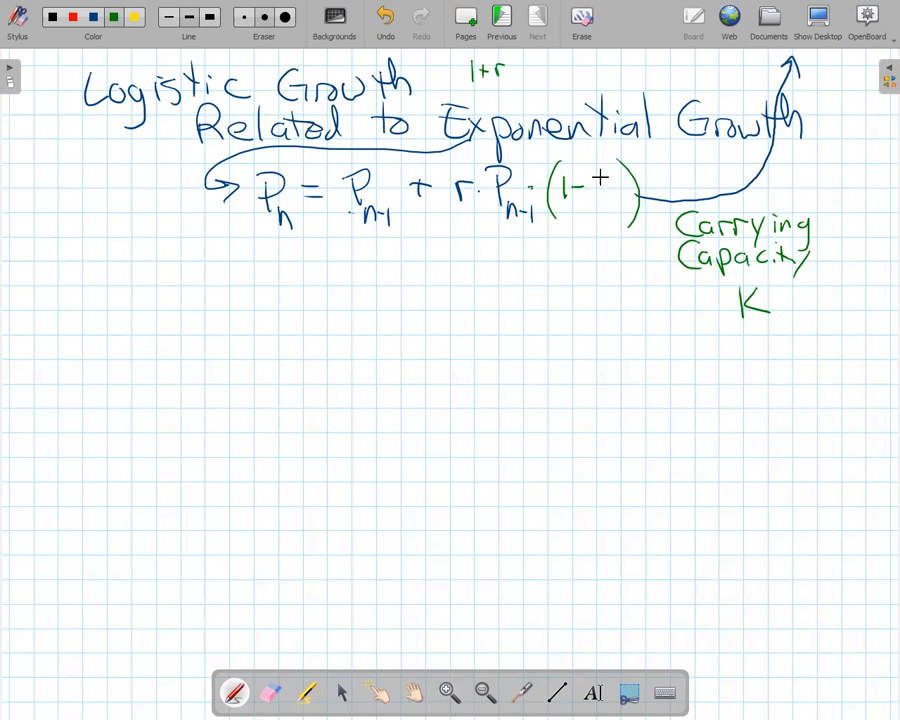
pyautogui.moveTo(598, 168)
pyautogui.mouseDown()
pyautogui.moveTo(626, 187)
pyautogui.moveTo(609, 213)
pyautogui.mouseUp()
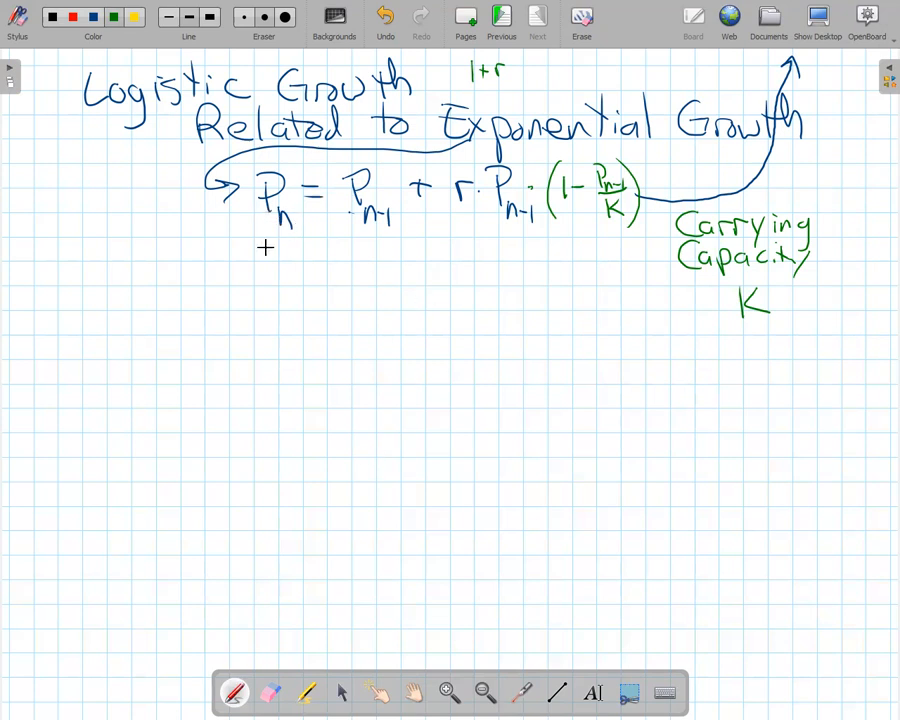
pyautogui.moveTo(258, 230)
pyautogui.mouseDown()
pyautogui.moveTo(335, 250)
pyautogui.moveTo(403, 243)
pyautogui.mouseUp()
pyautogui.moveTo(461, 240); pyautogui.dragTo(575, 280)
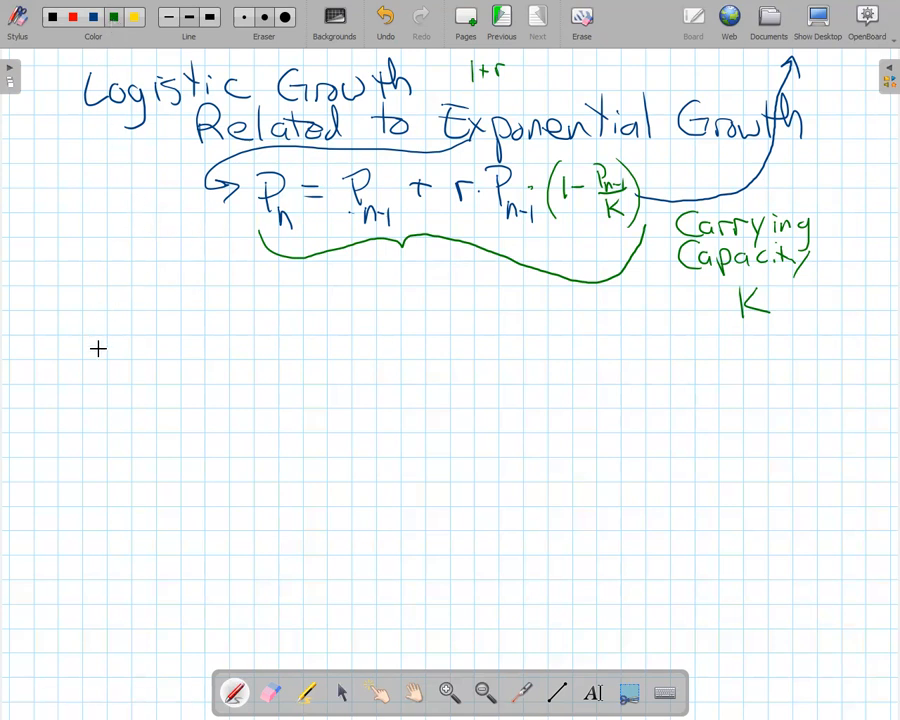
# - Write the example heading "Trout Pond" below the equation, with "Initial Stock = 40" beneath it
pyautogui.moveTo(108, 324); pyautogui.dragTo(110, 356)
pyautogui.moveTo(82, 328)
pyautogui.mouseDown()
pyautogui.moveTo(127, 320)
pyautogui.moveTo(178, 348)
pyautogui.moveTo(192, 330)
pyautogui.moveTo(280, 342)
pyautogui.moveTo(300, 310)
pyautogui.mouseUp()
pyautogui.moveTo(152, 380); pyautogui.dragTo(188, 378)
pyautogui.moveTo(176, 370); pyautogui.dragTo(177, 382)
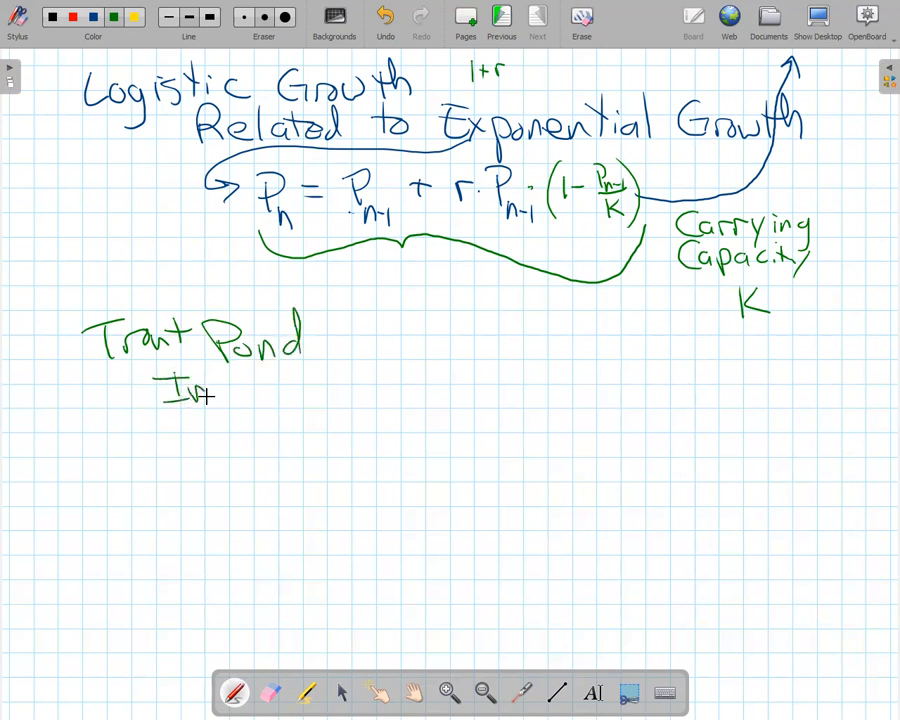
pyautogui.moveTo(238, 383); pyautogui.dragTo(240, 402)
pyautogui.moveTo(230, 391); pyautogui.dragTo(272, 400)
pyautogui.moveTo(298, 388); pyautogui.dragTo(300, 400)
pyautogui.moveTo(308, 368)
pyautogui.mouseDown()
pyautogui.moveTo(308, 400)
pyautogui.moveTo(356, 400)
pyautogui.moveTo(375, 386)
pyautogui.moveTo(408, 398)
pyautogui.mouseUp()
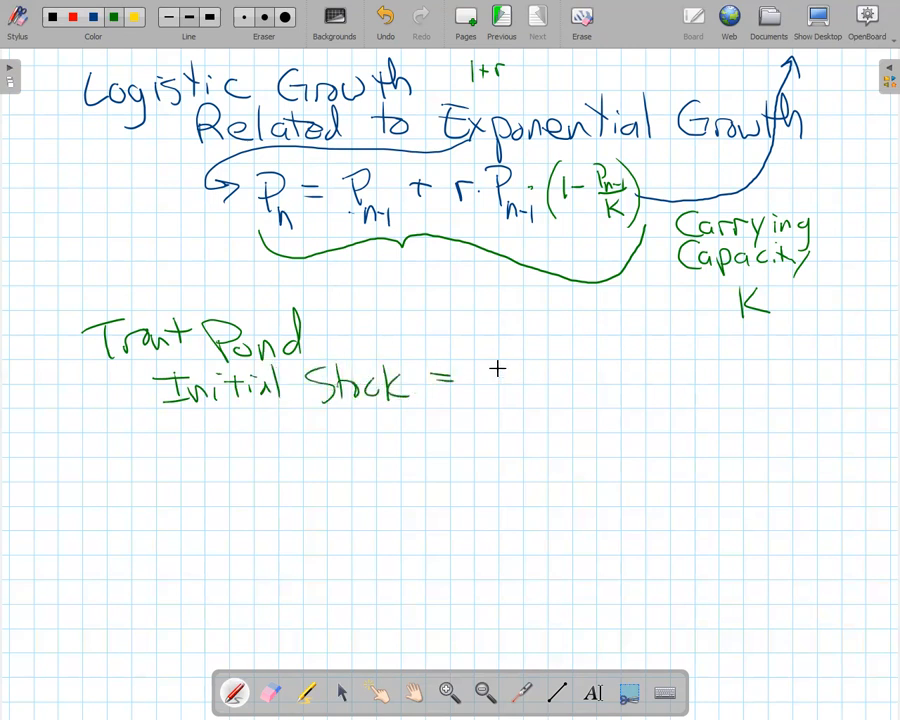
pyautogui.moveTo(478, 360)
pyautogui.mouseDown()
pyautogui.moveTo(492, 379)
pyautogui.moveTo(489, 395)
pyautogui.moveTo(525, 378)
pyautogui.mouseUp()
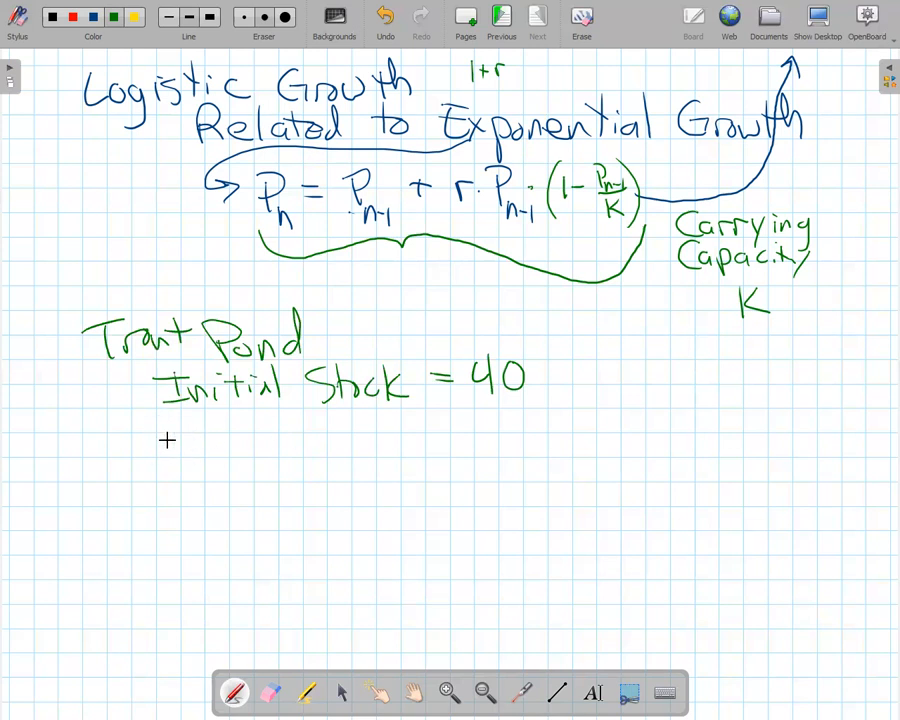
# - Write "Can Sustain = 1000" under the initial stock line and link it to "Trout Pond" with a curved arrow
pyautogui.moveTo(166, 433); pyautogui.dragTo(208, 452)
pyautogui.moveTo(268, 428); pyautogui.dragTo(256, 453)
pyautogui.moveTo(150, 371)
pyautogui.mouseDown()
pyautogui.moveTo(124, 386)
pyautogui.moveTo(143, 432)
pyautogui.mouseUp()
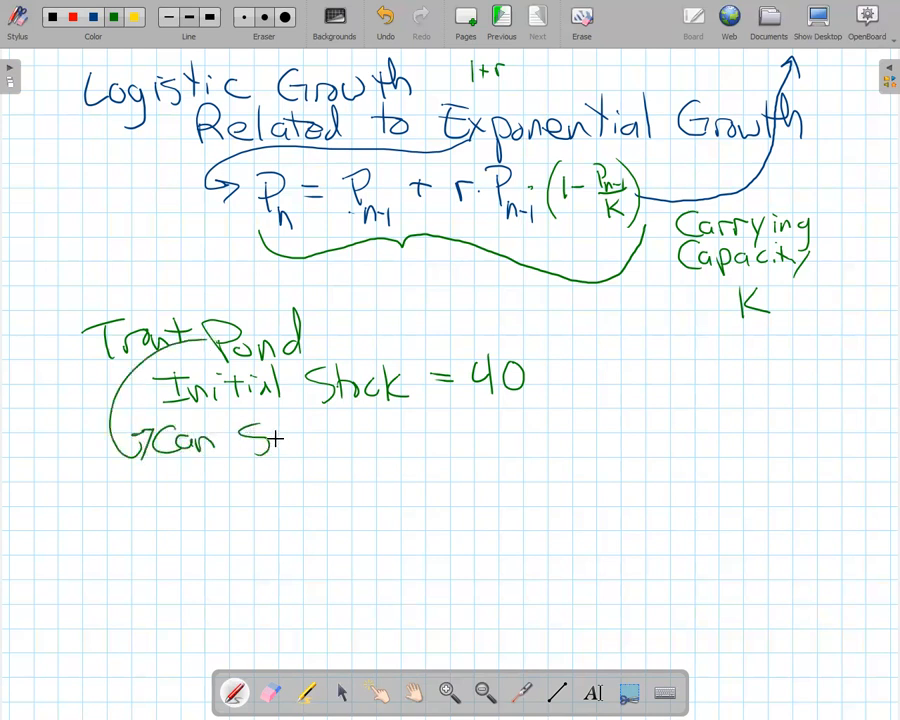
pyautogui.moveTo(308, 432)
pyautogui.mouseDown()
pyautogui.moveTo(296, 452)
pyautogui.moveTo(389, 452)
pyautogui.moveTo(460, 431)
pyautogui.mouseUp()
pyautogui.moveTo(428, 446)
pyautogui.mouseDown()
pyautogui.moveTo(484, 455)
pyautogui.moveTo(501, 430)
pyautogui.mouseUp()
pyautogui.moveTo(526, 428); pyautogui.dragTo(523, 430)
pyautogui.moveTo(546, 424); pyautogui.dragTo(541, 436)
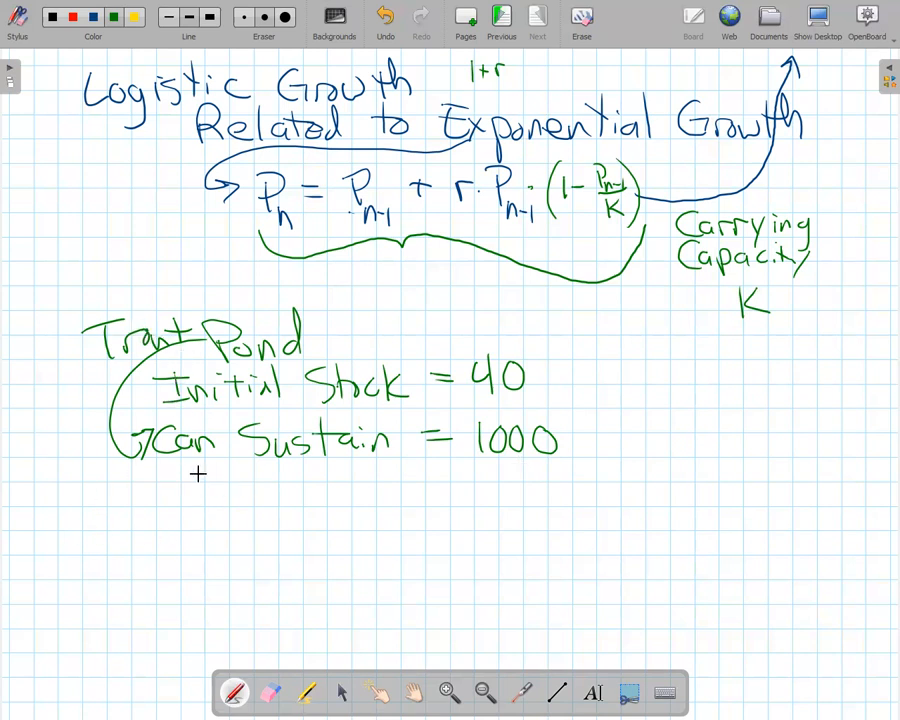
# - Write the growth condition "Absent Constraits 30%/year increase" under the "Can Sustain" line
pyautogui.click(157, 503)
pyautogui.moveTo(157, 503)
pyautogui.mouseDown()
pyautogui.moveTo(200, 474)
pyautogui.moveTo(230, 492)
pyautogui.moveTo(235, 464)
pyautogui.moveTo(362, 483)
pyautogui.moveTo(366, 458)
pyautogui.moveTo(402, 486)
pyautogui.moveTo(426, 482)
pyautogui.moveTo(435, 498)
pyautogui.moveTo(441, 472)
pyautogui.mouseUp()
pyautogui.moveTo(441, 472); pyautogui.dragTo(452, 496)
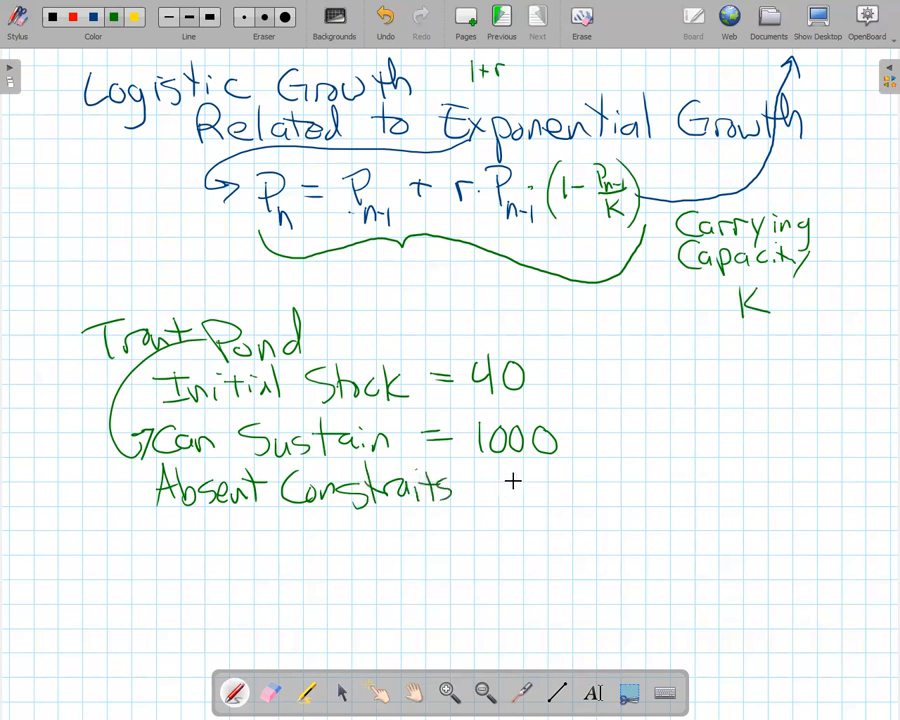
pyautogui.moveTo(512, 477)
pyautogui.mouseDown()
pyautogui.moveTo(526, 466)
pyautogui.moveTo(558, 468)
pyautogui.moveTo(596, 515)
pyautogui.moveTo(628, 512)
pyautogui.moveTo(666, 488)
pyautogui.moveTo(690, 496)
pyautogui.mouseUp()
pyautogui.moveTo(695, 496)
pyautogui.mouseDown()
pyautogui.moveTo(712, 484)
pyautogui.moveTo(727, 497)
pyautogui.mouseUp()
pyautogui.moveTo(738, 497); pyautogui.dragTo(775, 496)
pyautogui.moveTo(781, 497)
pyautogui.mouseDown()
pyautogui.moveTo(795, 484)
pyautogui.moveTo(823, 497)
pyautogui.moveTo(857, 494)
pyautogui.mouseUp()
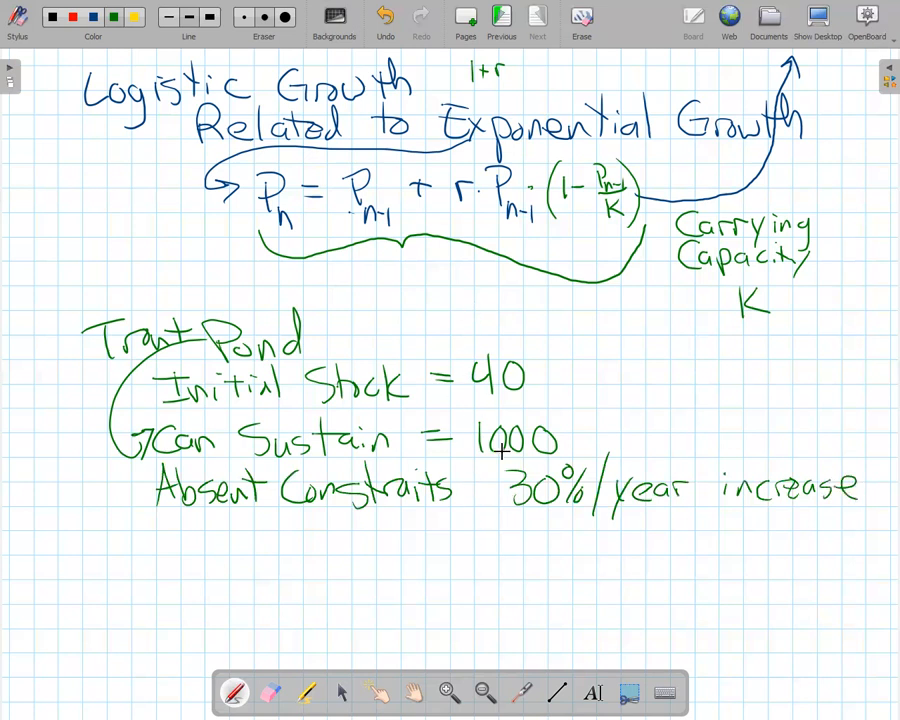
# - Label the initial stock of 40 as "= P₀" and the sustainable 1000 as "= K"
pyautogui.moveTo(549, 366); pyautogui.dragTo(567, 365)
pyautogui.moveTo(549, 378); pyautogui.dragTo(591, 385)
pyautogui.moveTo(590, 352); pyautogui.dragTo(615, 377)
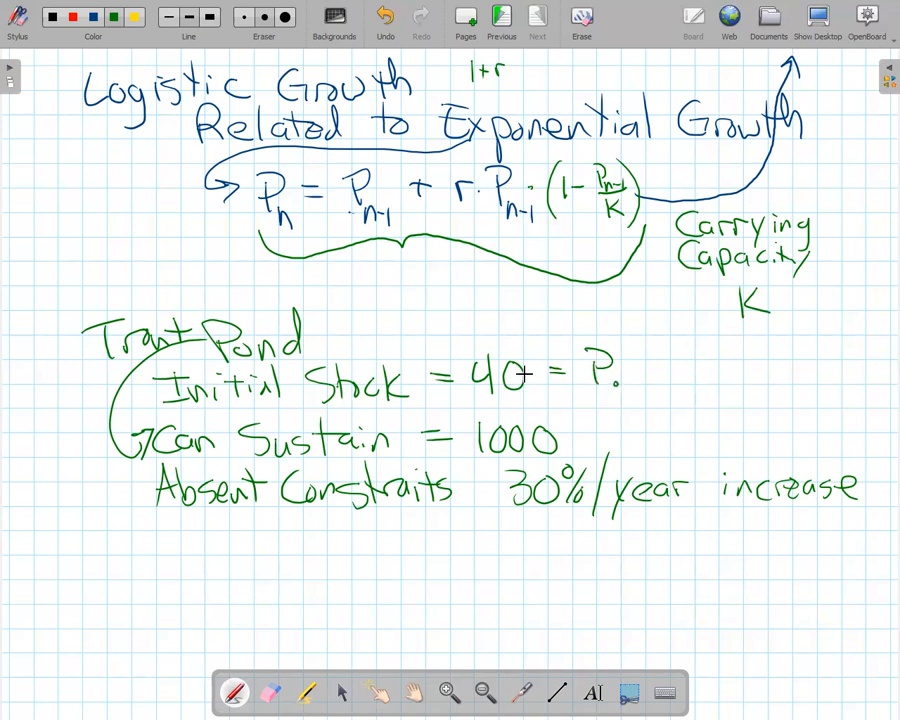
pyautogui.moveTo(586, 431); pyautogui.dragTo(670, 452)
# - Write "r = 0.3 = 30/100" under the yearly increase and draw a line beneath the equation's right-hand side
pyautogui.moveTo(540, 522); pyautogui.dragTo(540, 537)
pyautogui.moveTo(540, 527); pyautogui.dragTo(583, 524)
pyautogui.moveTo(565, 533); pyautogui.dragTo(606, 522)
pyautogui.click(623, 532)
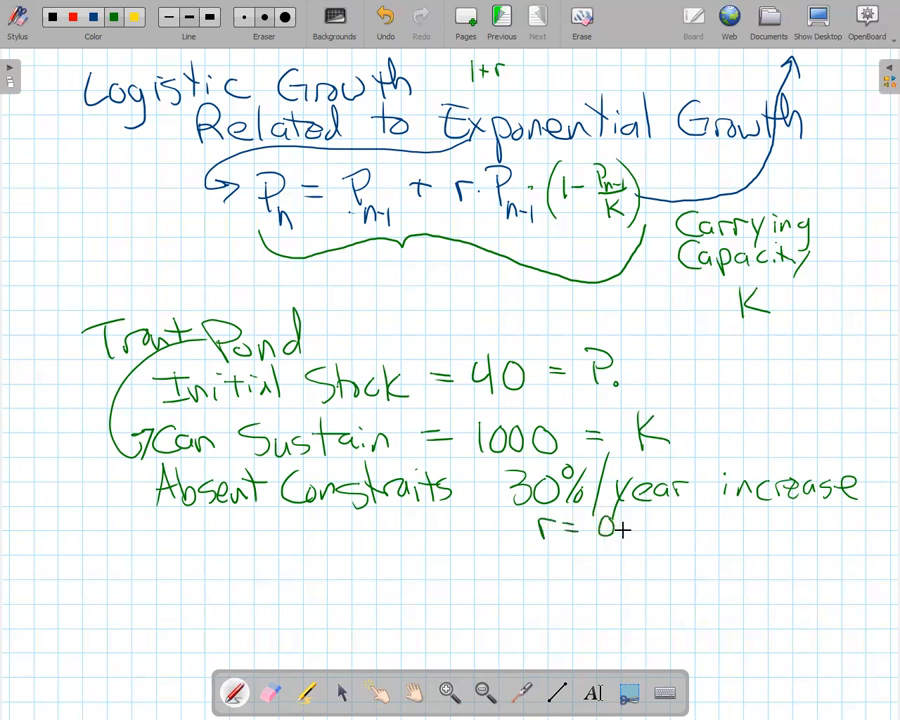
pyautogui.moveTo(624, 516)
pyautogui.mouseDown()
pyautogui.moveTo(626, 533)
pyautogui.moveTo(690, 521)
pyautogui.mouseUp()
pyautogui.moveTo(672, 530)
pyautogui.mouseDown()
pyautogui.moveTo(701, 531)
pyautogui.moveTo(717, 515)
pyautogui.moveTo(726, 548)
pyautogui.moveTo(741, 548)
pyautogui.mouseUp()
pyautogui.moveTo(753, 531); pyautogui.dragTo(767, 532)
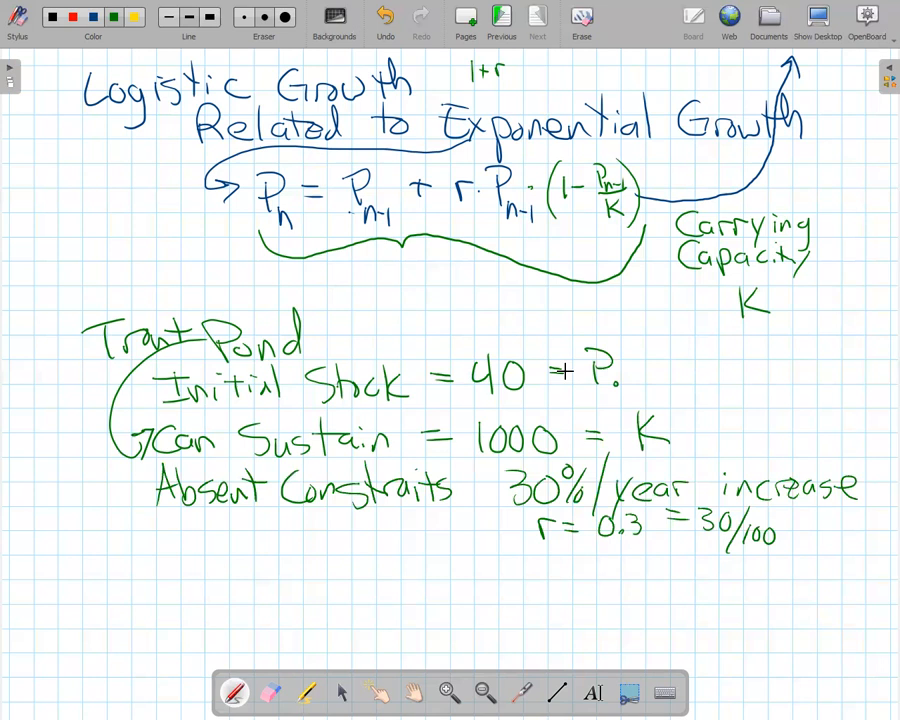
pyautogui.moveTo(344, 240)
pyautogui.mouseDown()
pyautogui.moveTo(528, 232)
pyautogui.moveTo(612, 244)
pyautogui.mouseUp()
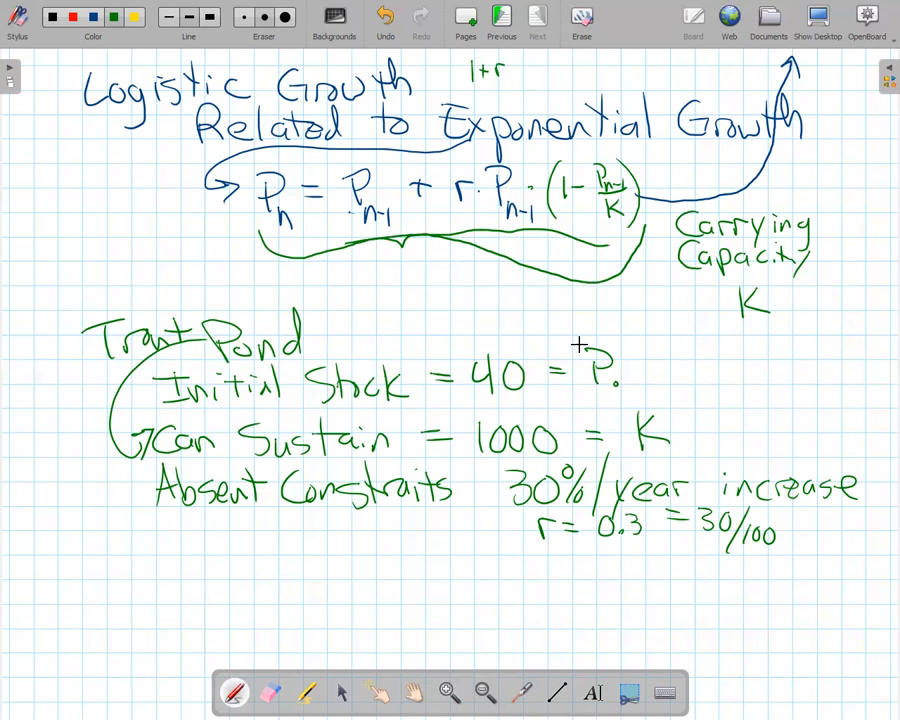
# - Switch to the Growth Stuff spreadsheet in Google Sheets and add a new sheet named "Trout"
pyautogui.click(818, 18)
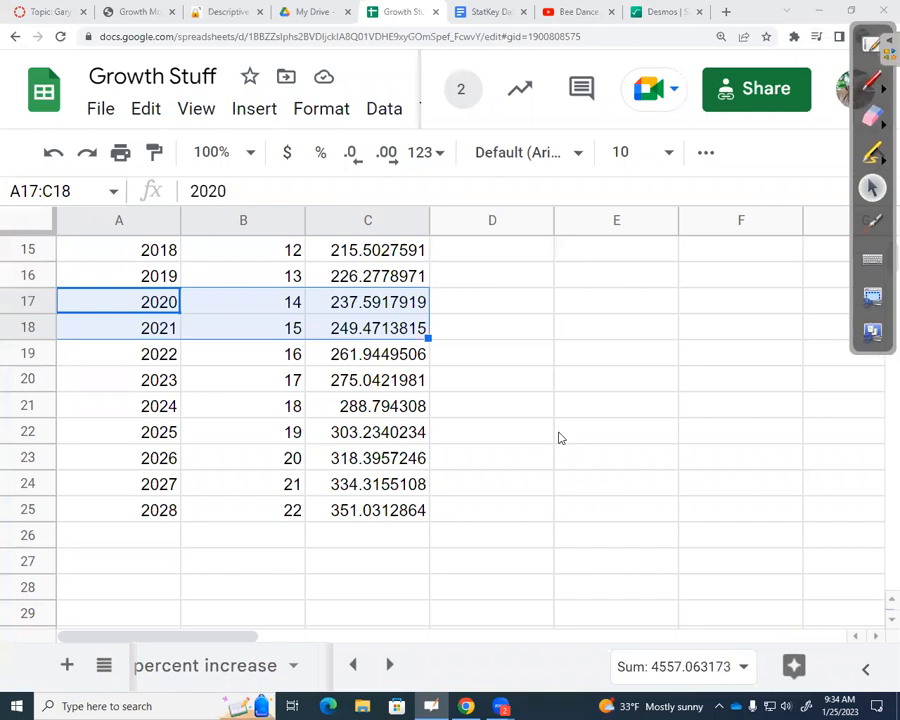
pyautogui.scroll(3, 560, 438)
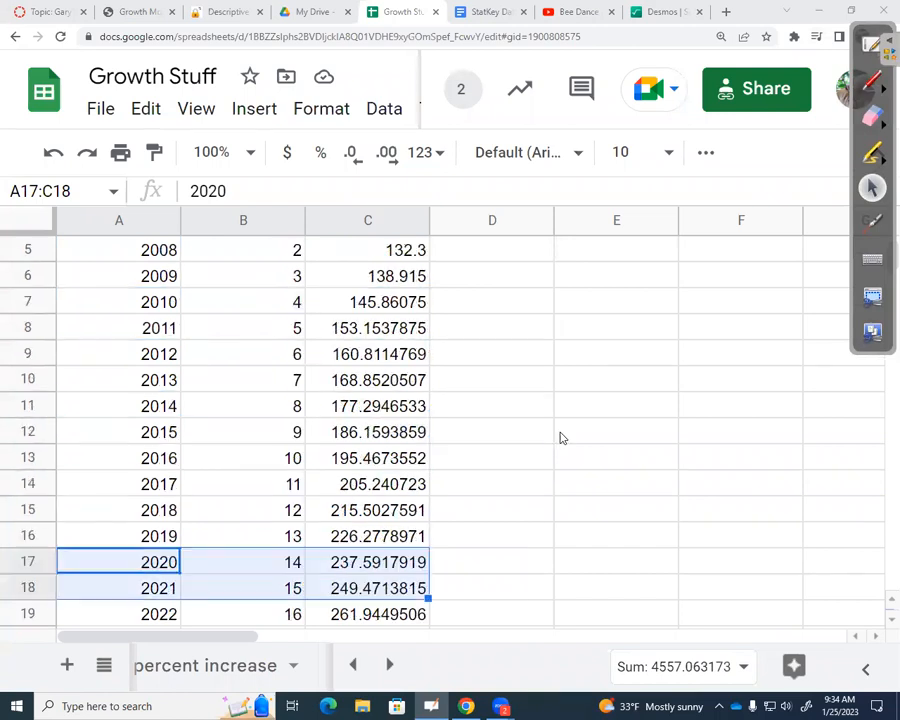
pyautogui.click(67, 665)
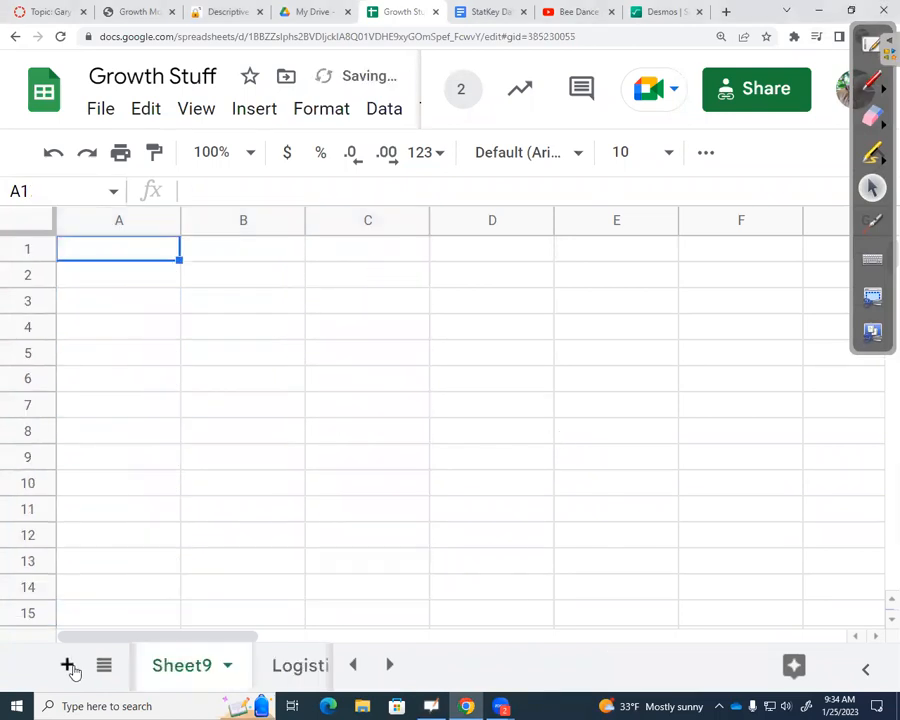
pyautogui.doubleClick(197, 670)
pyautogui.write('Trout')
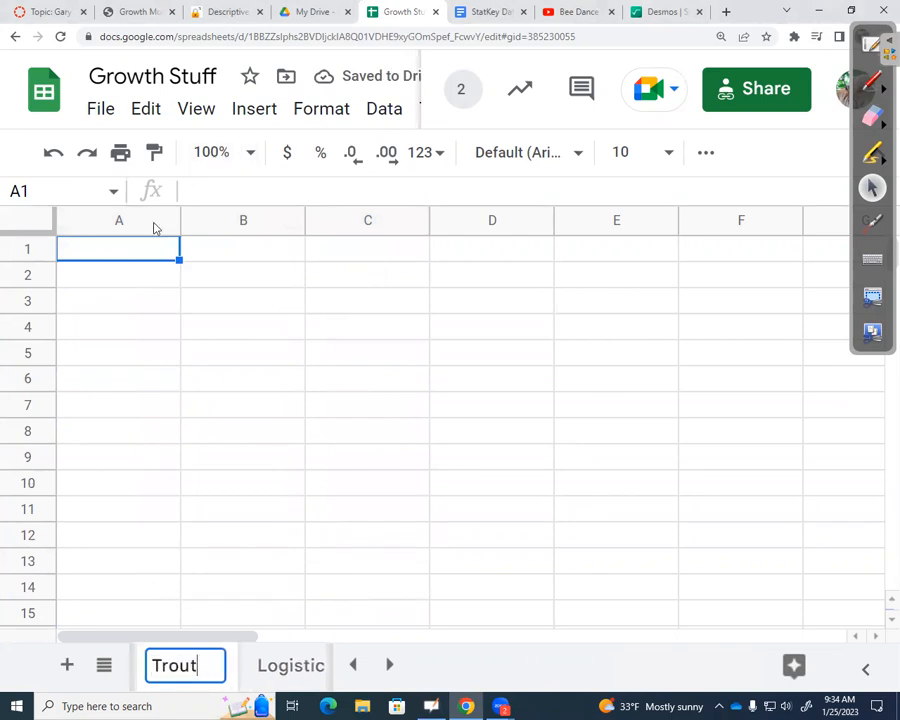
pyautogui.click(129, 252)
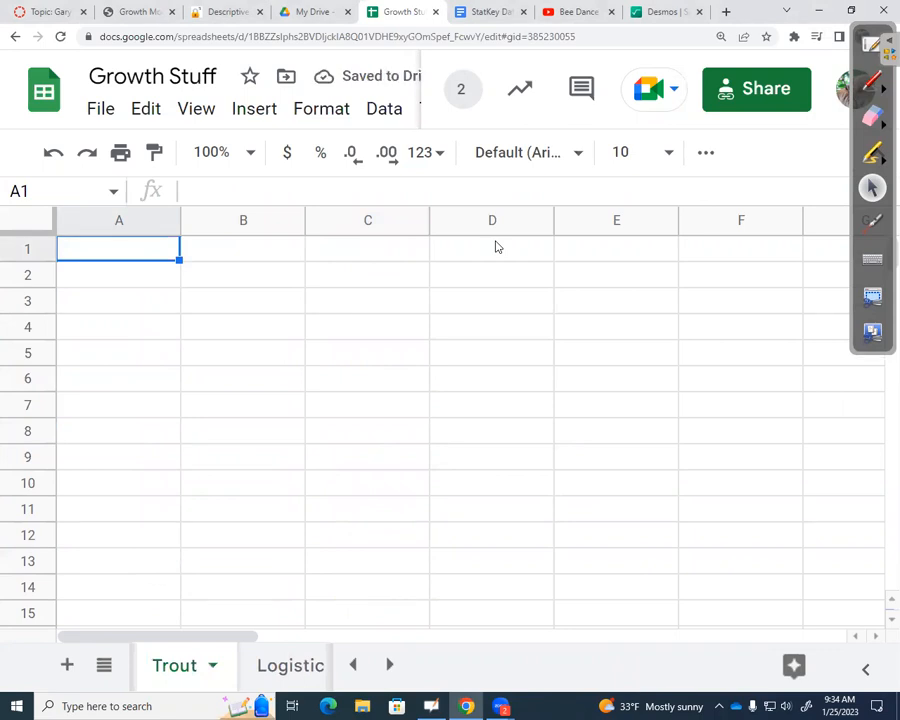
# - Enter the column headers "year (n)" in A1 and "Trout" in B1
pyautogui.write('year ')
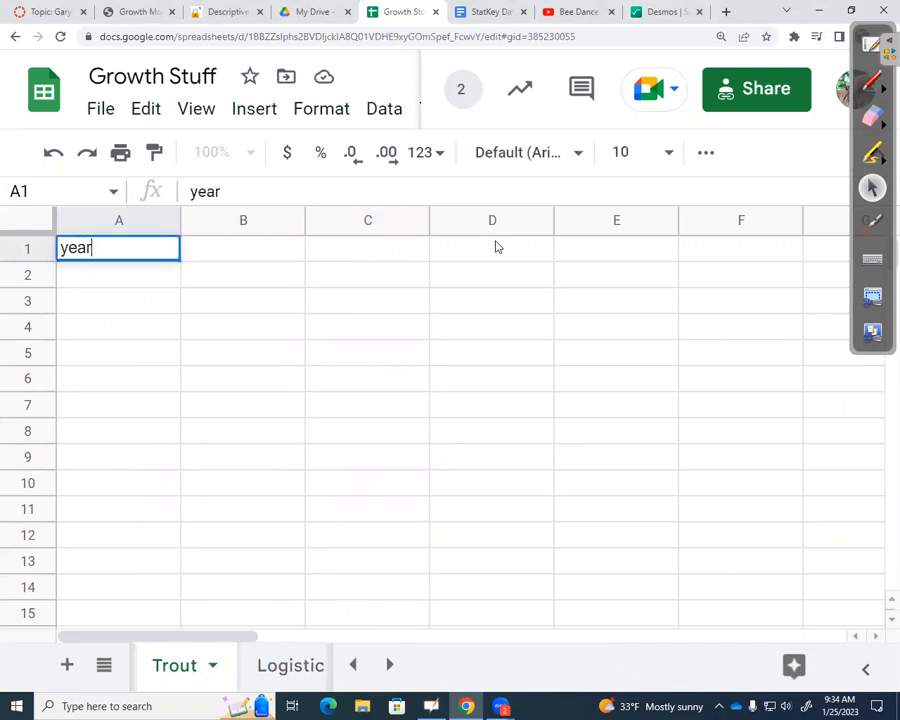
pyautogui.write('(n)')
pyautogui.press('Tab')
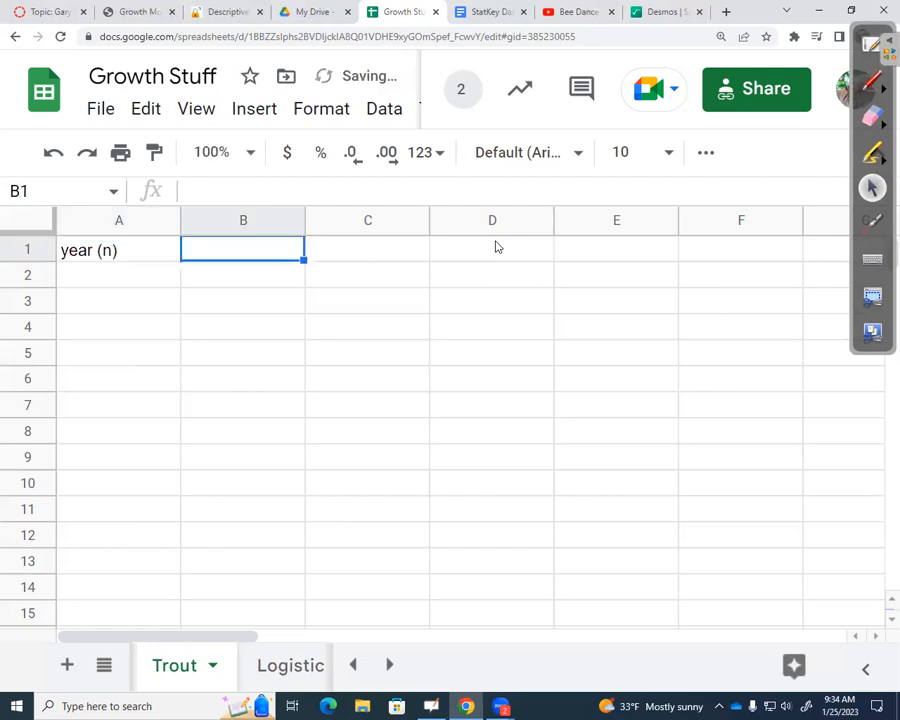
pyautogui.write('Trout')
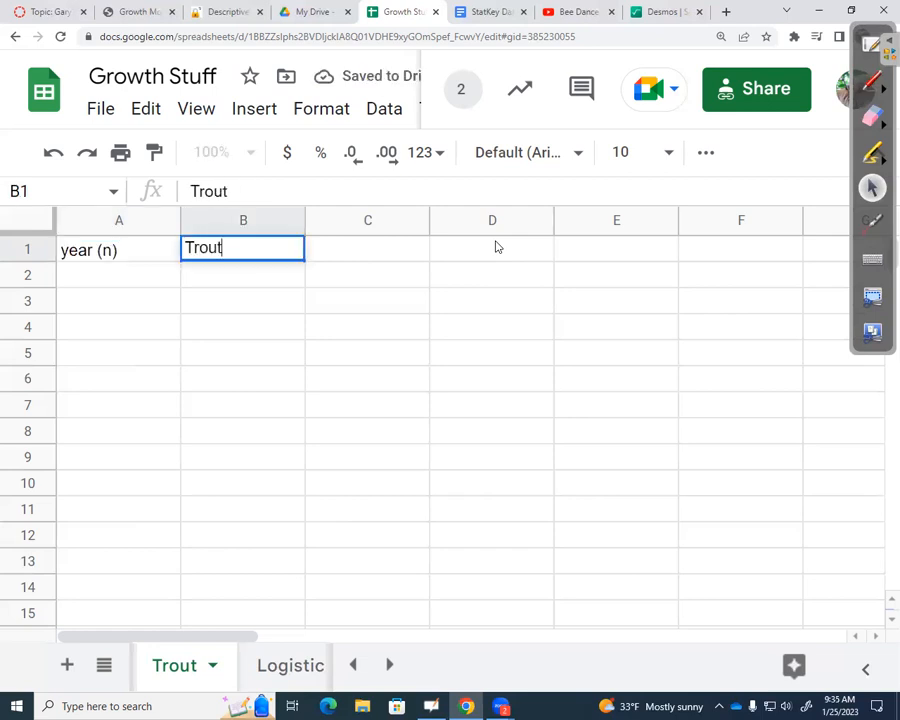
pyautogui.press('Tab')
# - Enter the growth rate parameter with the label "r=" in D1 and 30% in E1
pyautogui.click(497, 247)
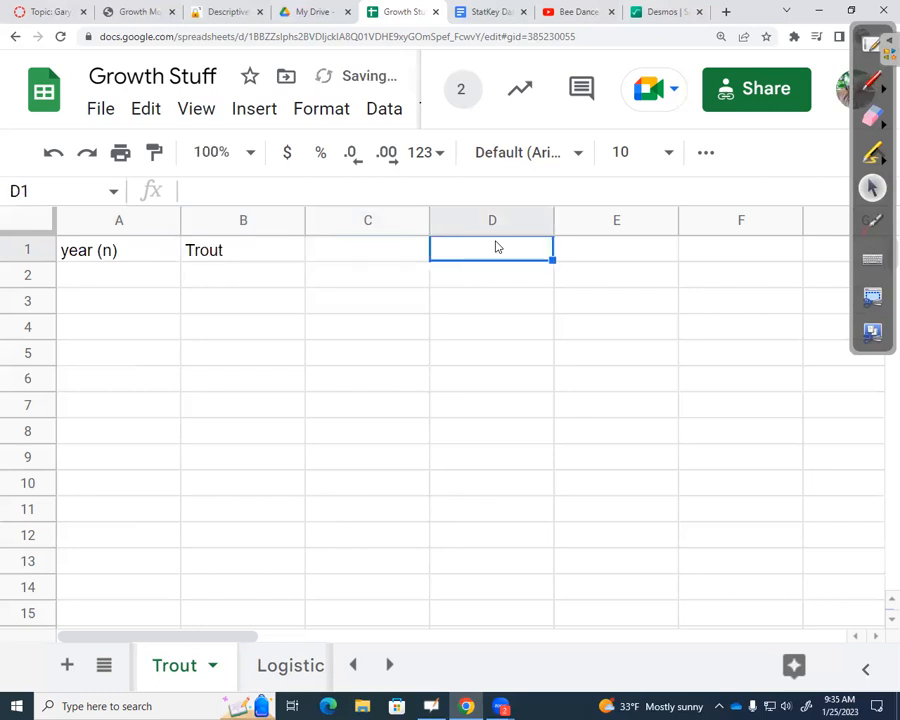
pyautogui.write('r=')
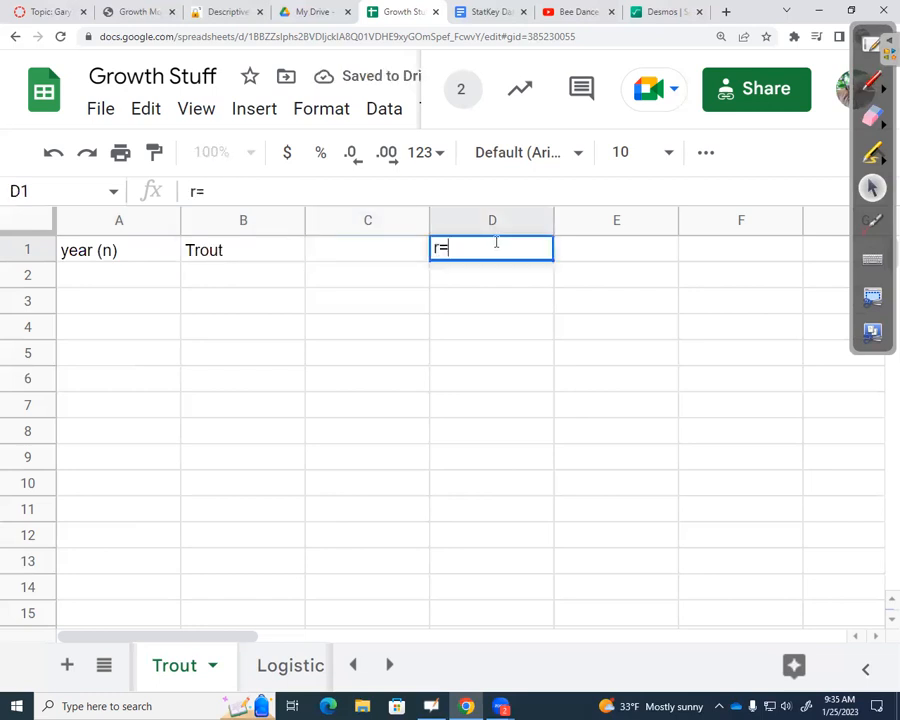
pyautogui.press('Tab')
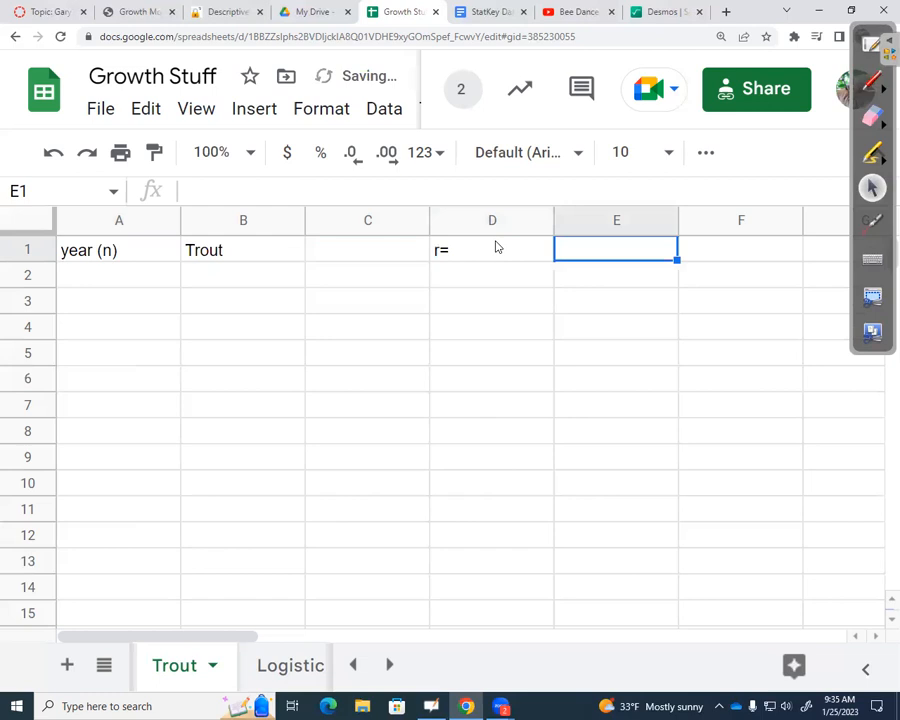
pyautogui.write('30%')
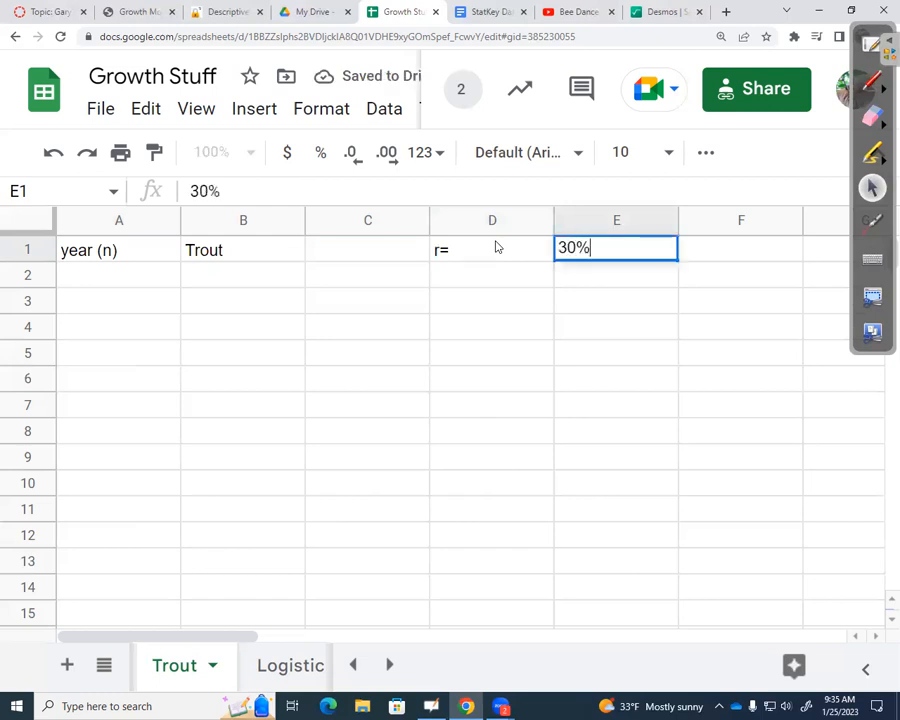
pyautogui.press('Return')
# - Enter the carrying capacity parameter with the label "K=" in D2 and 1000 in E2
pyautogui.press('Left')
pyautogui.write('K')
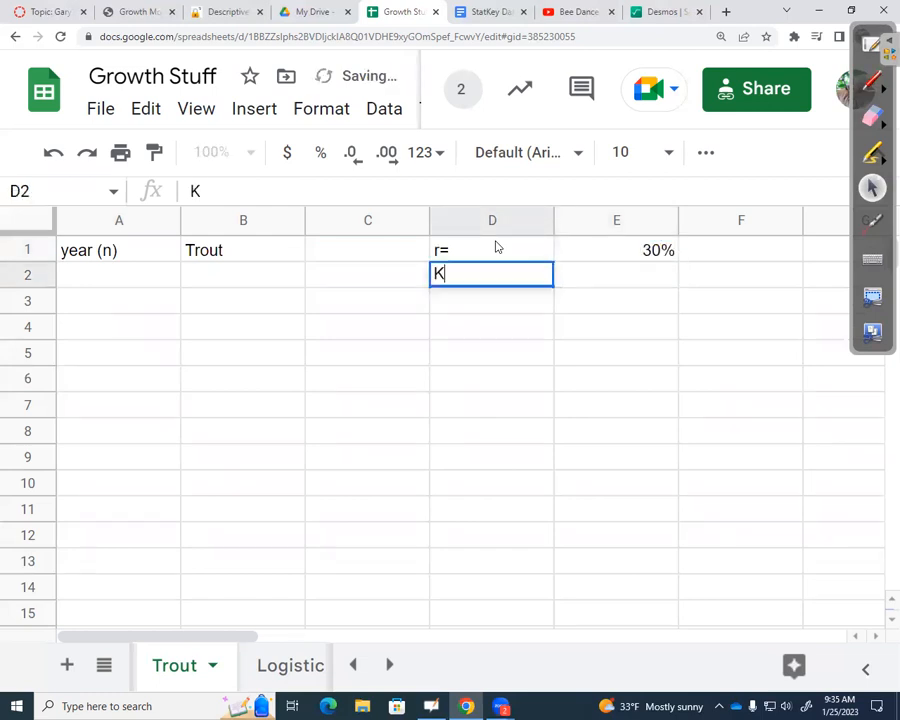
pyautogui.write('=')
pyautogui.press('Tab')
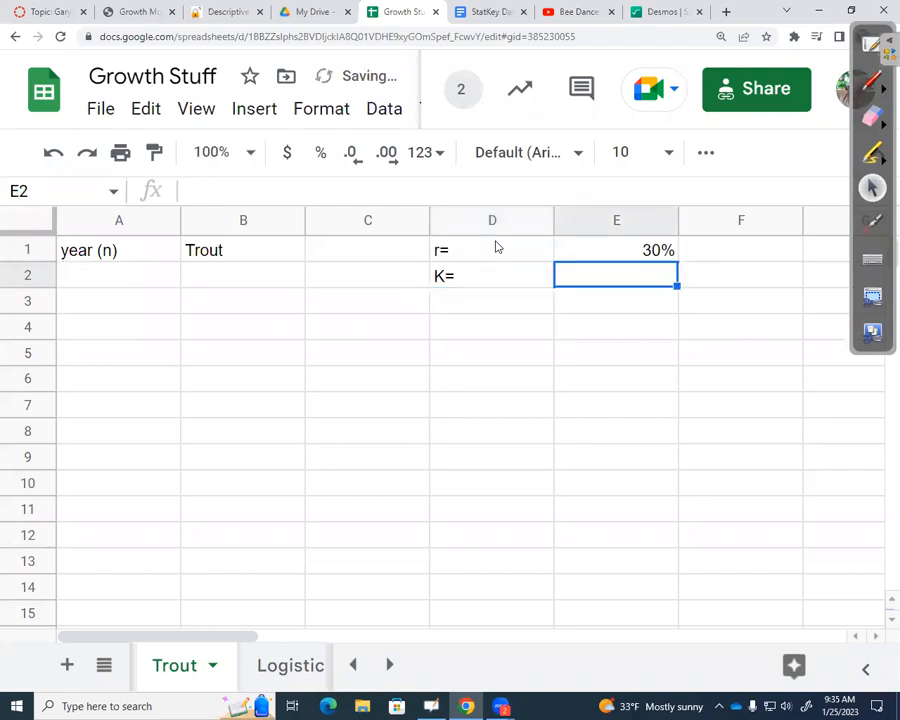
pyautogui.write('10000')
pyautogui.press('BackSpace')
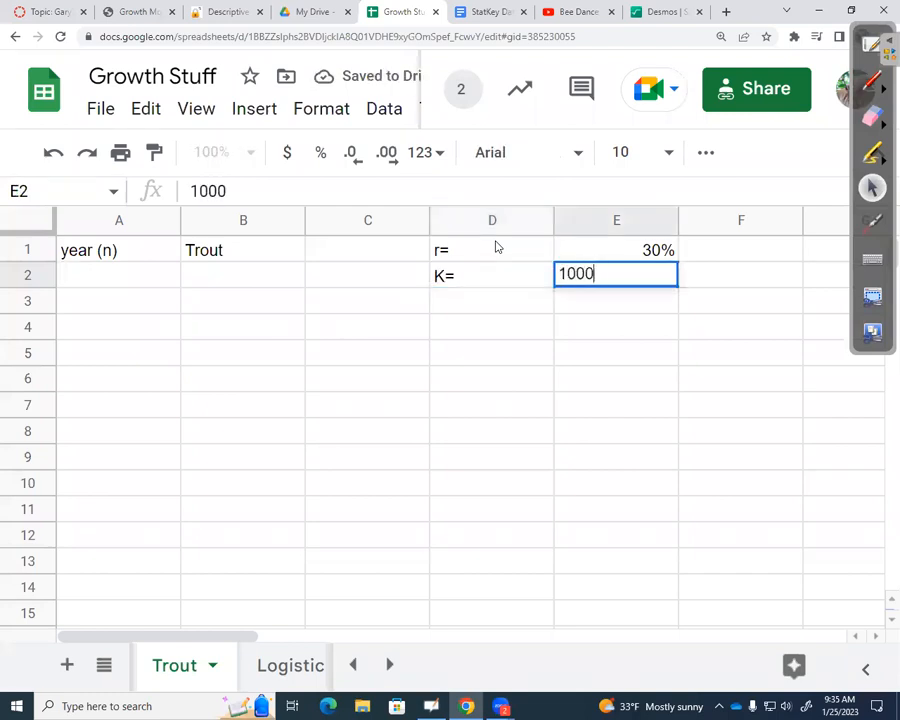
pyautogui.press('Return')
# - Enter year 0 in A2 with a starting population of 40 trout in B2, and year 1 in A3
pyautogui.press('Up')
pyautogui.press('Left')
pyautogui.press('Left')
pyautogui.press('Left')
pyautogui.press('Left')
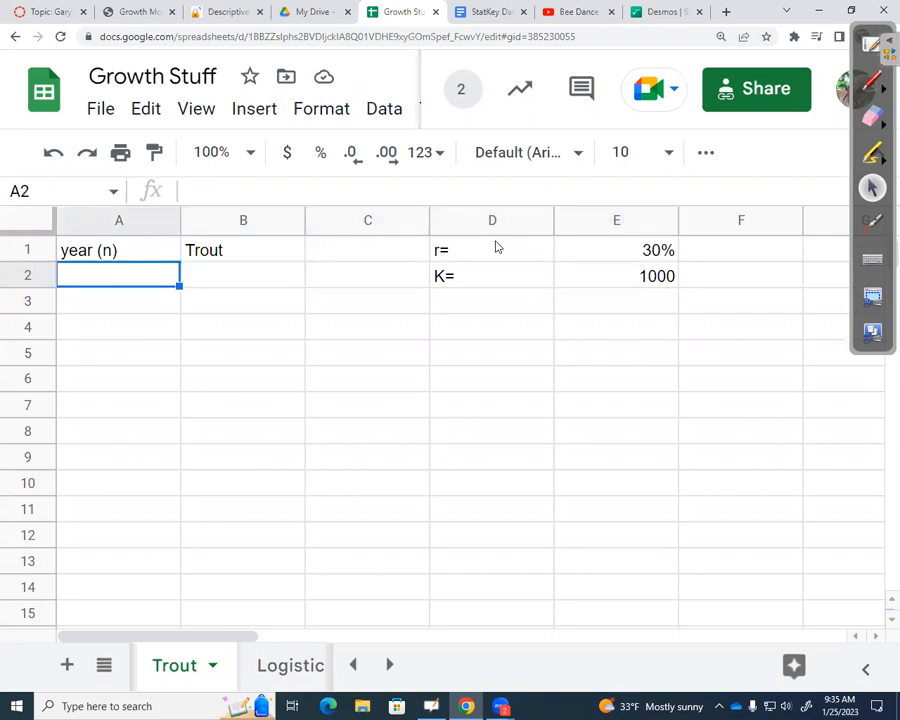
pyautogui.write('0')
pyautogui.press('Tab')
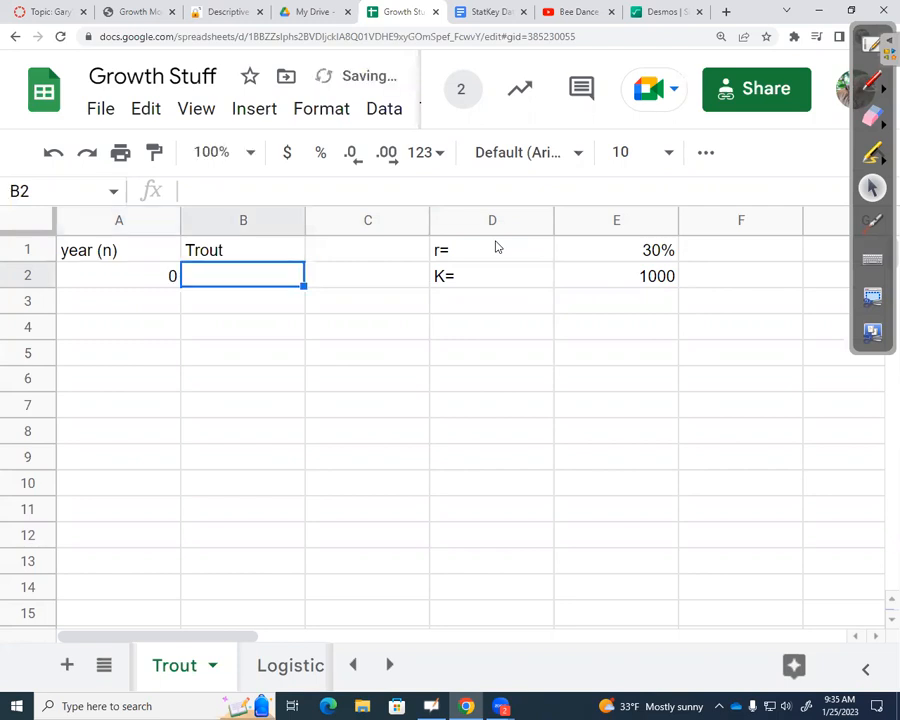
pyautogui.write('40')
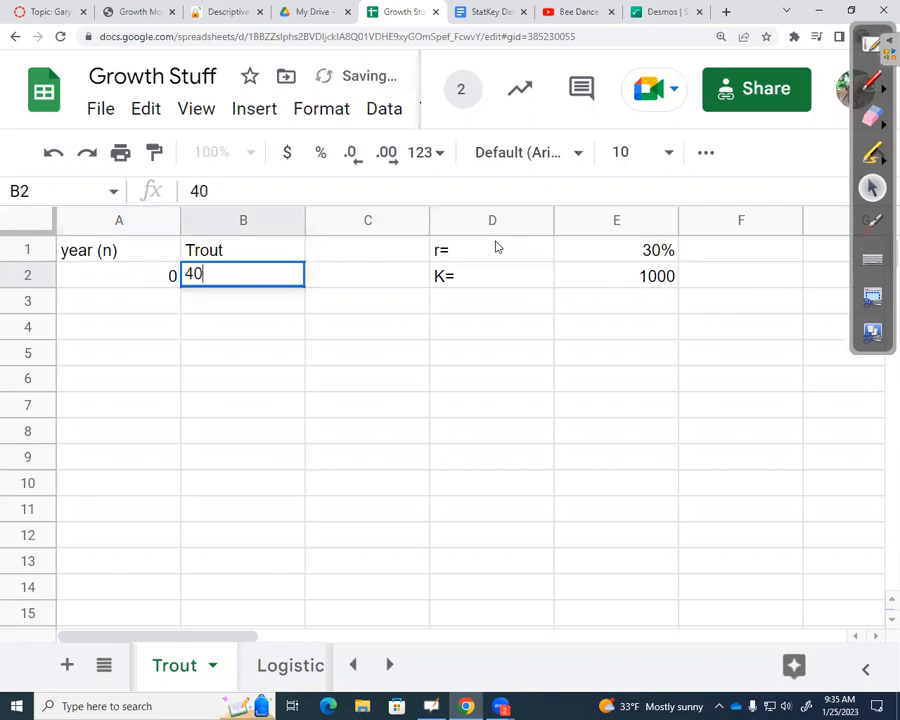
pyautogui.press('Return')
pyautogui.press('Left')
pyautogui.write('1')
pyautogui.press('Tab')
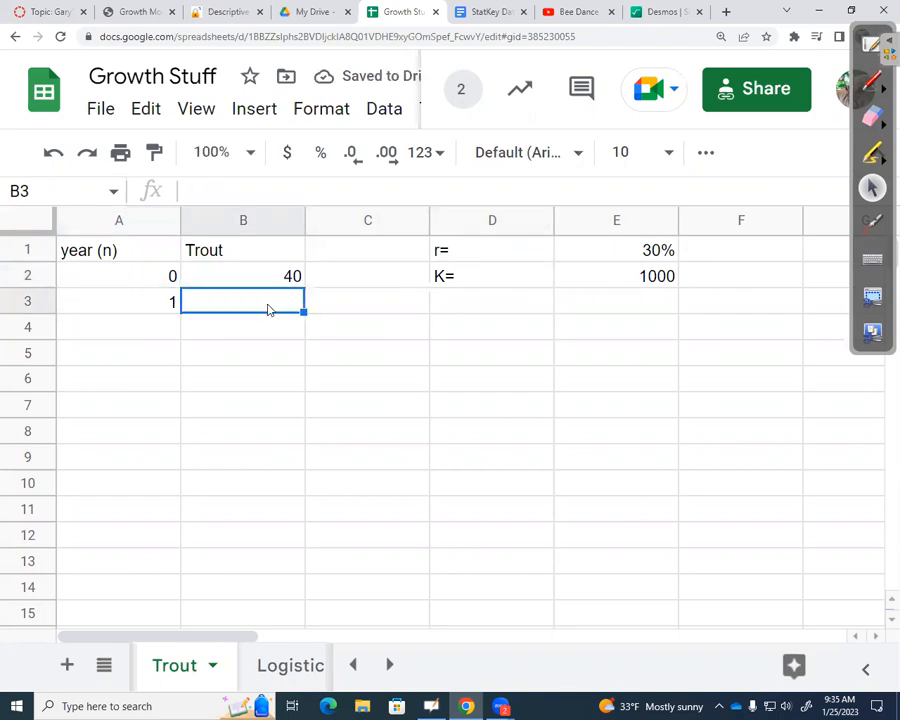
# - Enter the logistic growth formula =B2+0.3*B2*(1-B2/1000) in B3 for the year 1 trout population
pyautogui.write('=')
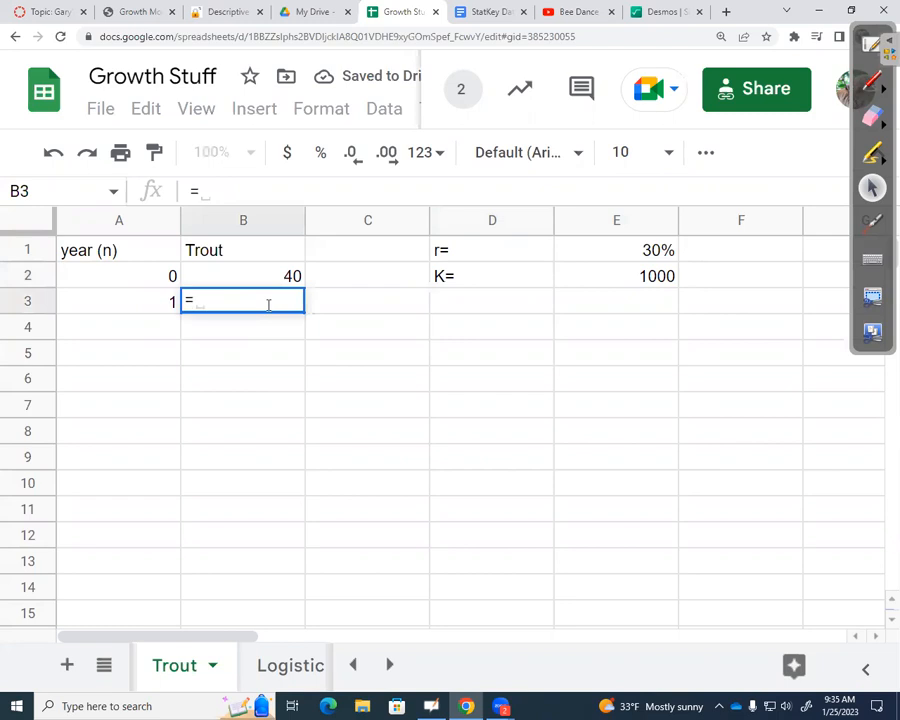
pyautogui.click(278, 284)
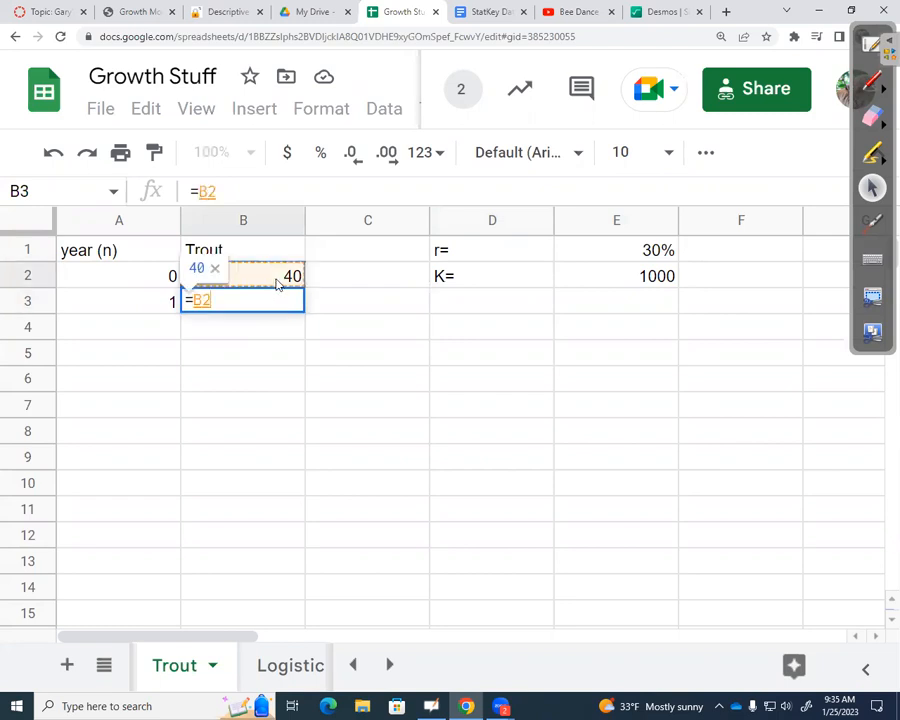
pyautogui.write('+')
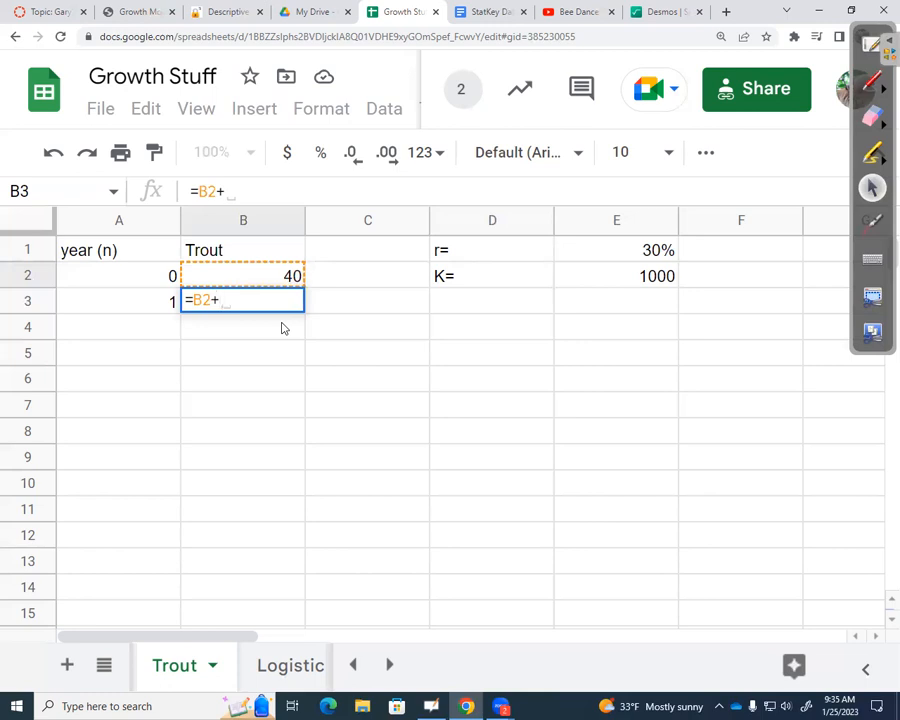
pyautogui.write('0.3')
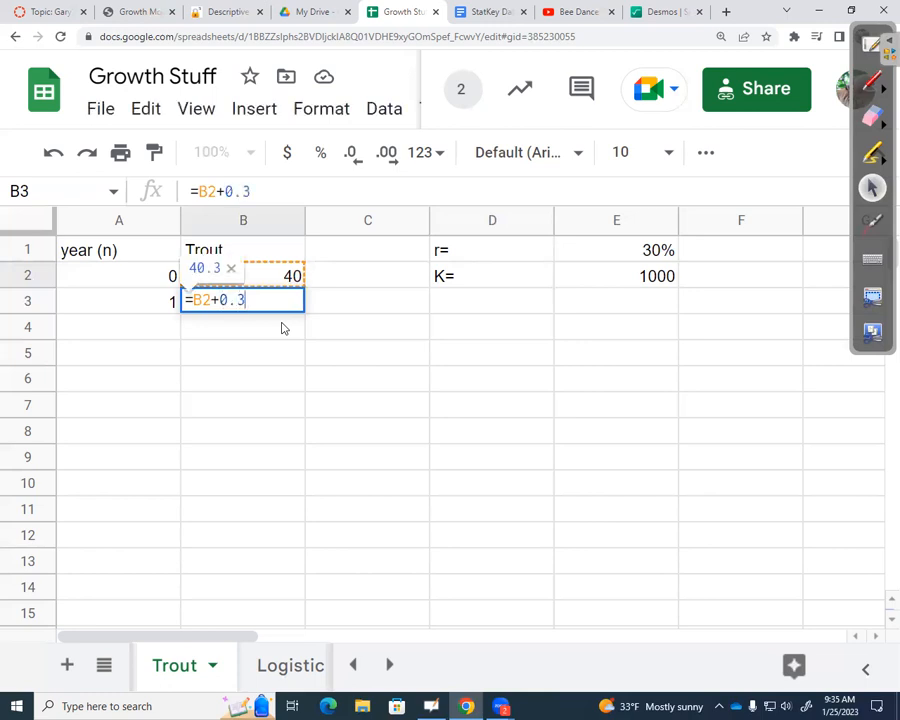
pyautogui.write('*')
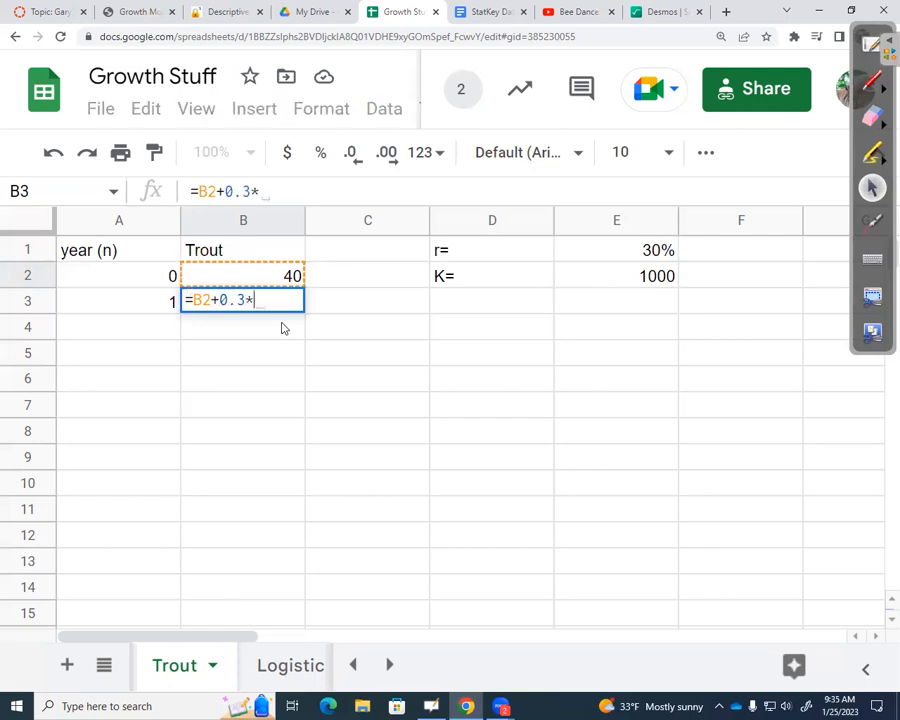
pyautogui.click(283, 279)
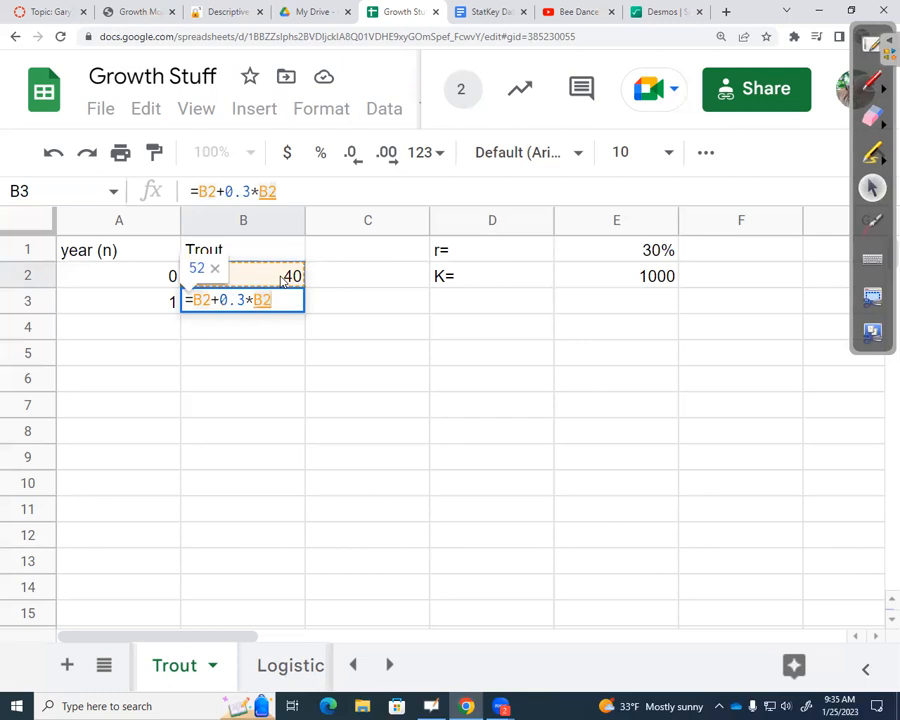
pyautogui.write('*(1-')
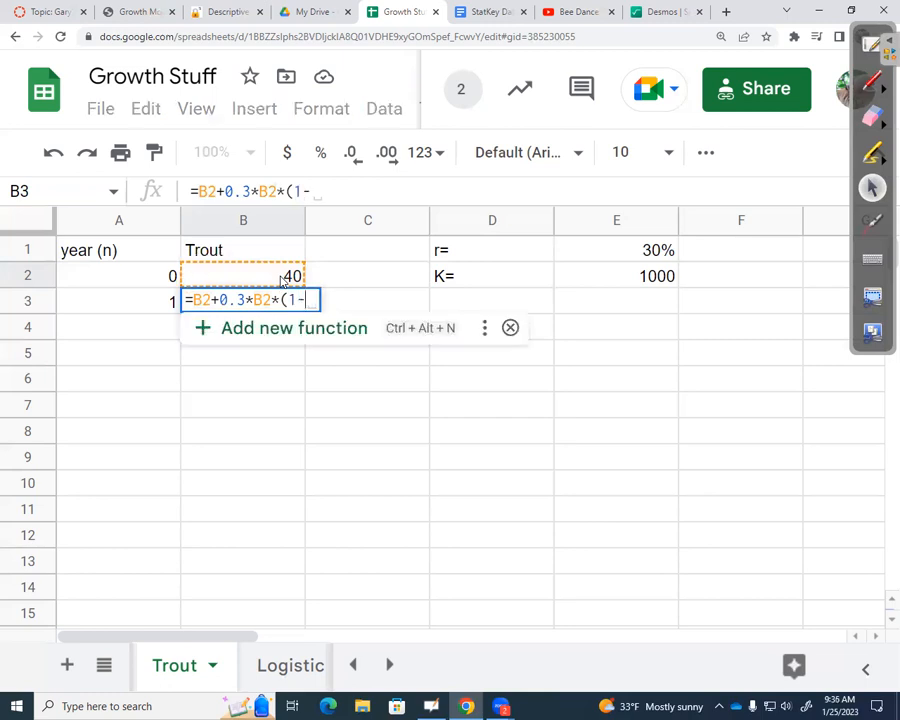
pyautogui.click(283, 280)
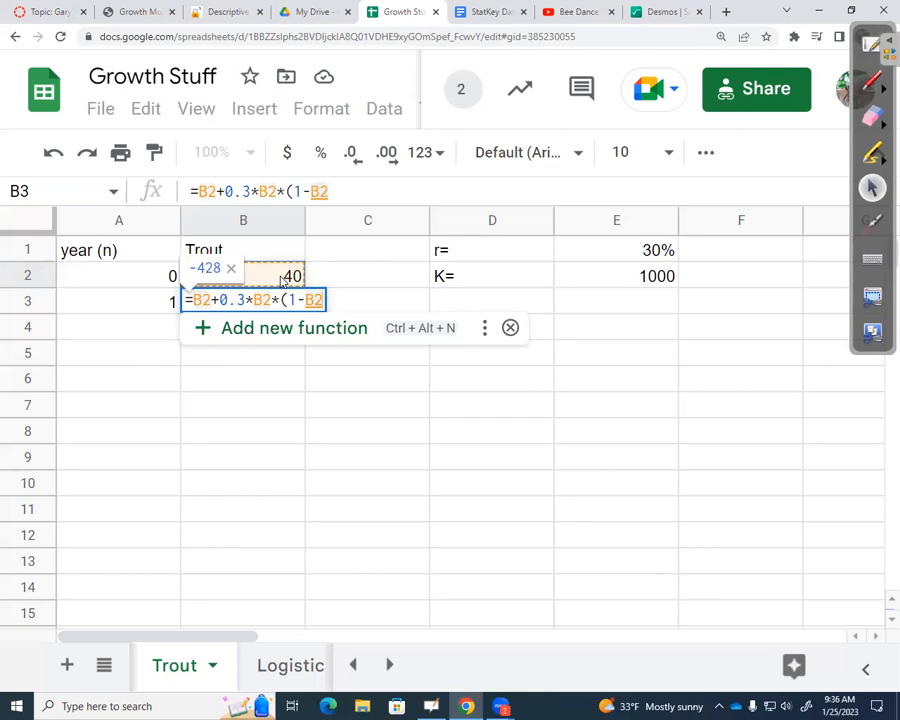
pyautogui.write('/')
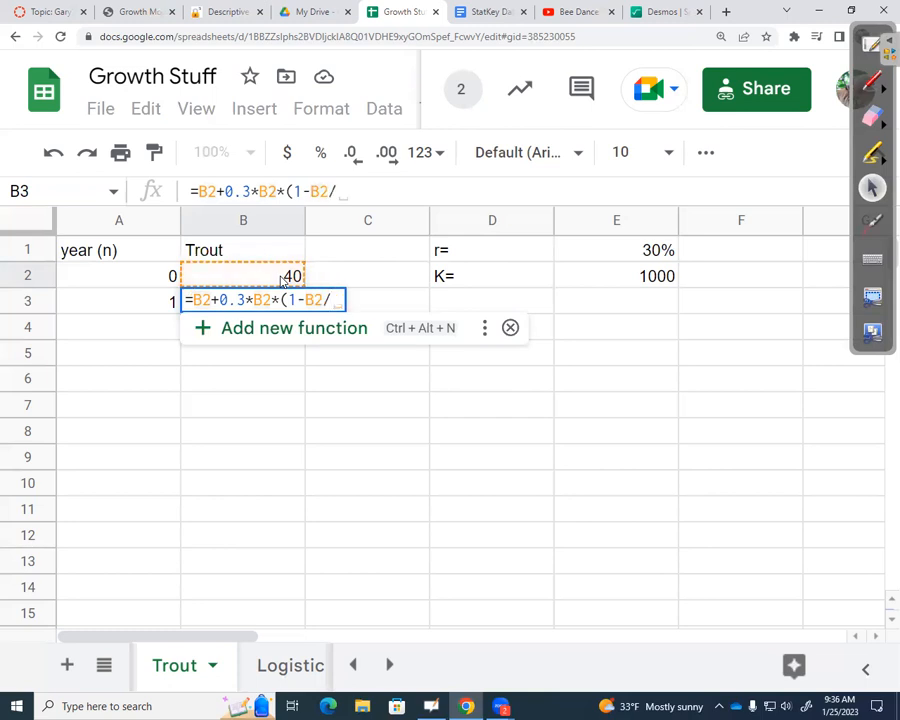
pyautogui.write('1')
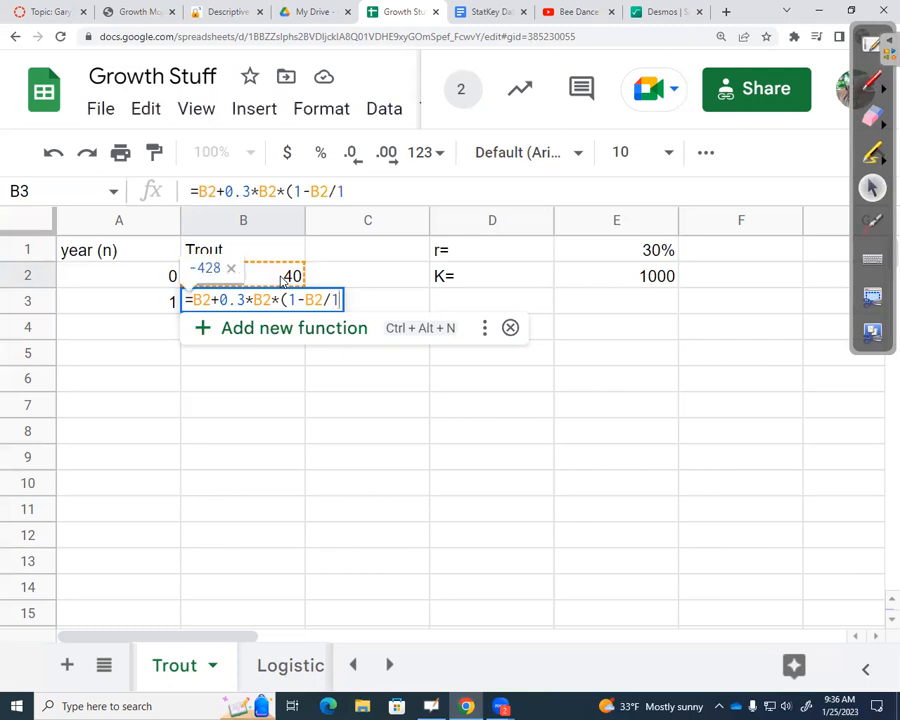
pyautogui.write('000')
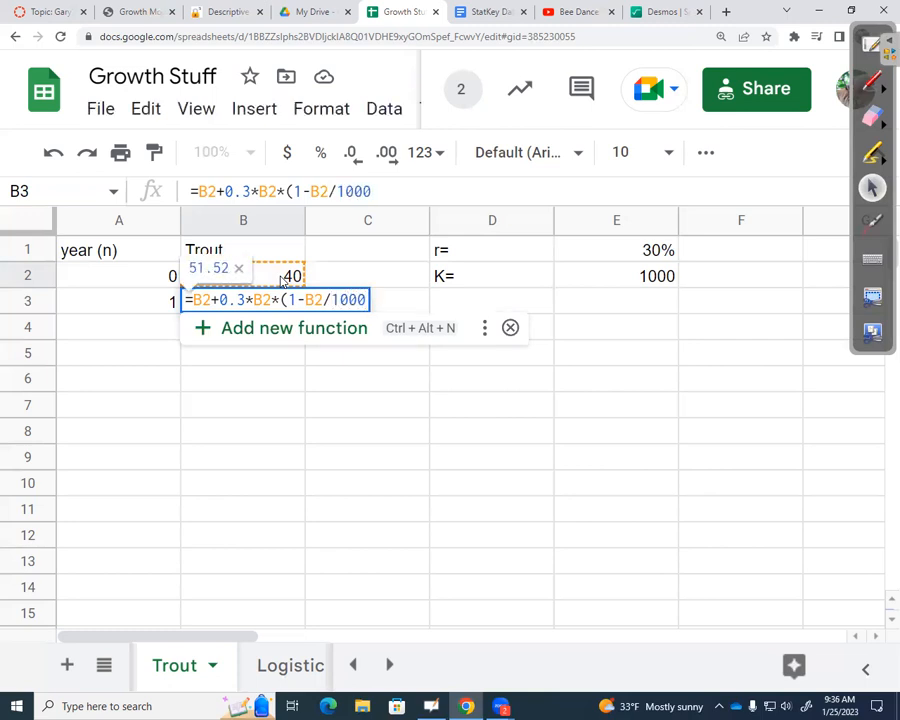
pyautogui.write(')')
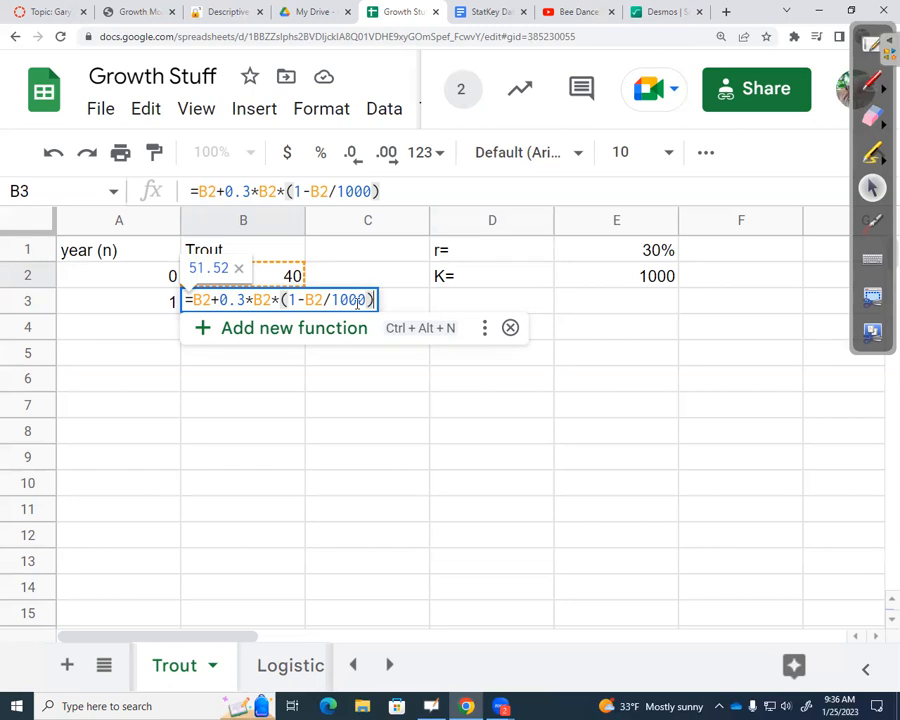
pyautogui.press('Return')
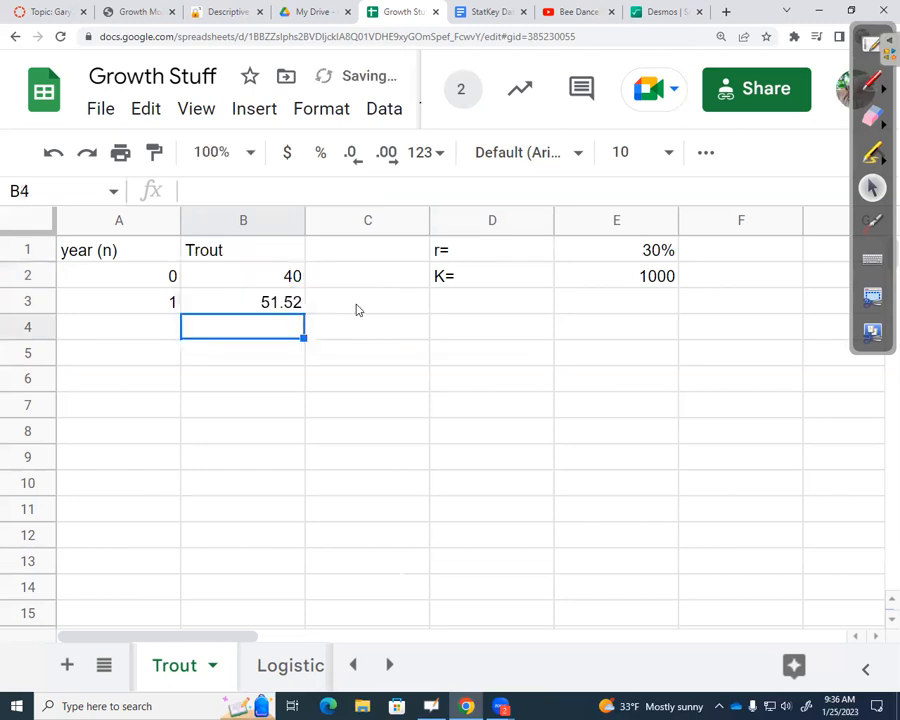
pyautogui.click(296, 302)
pyautogui.moveTo(306, 311); pyautogui.dragTo(300, 430)
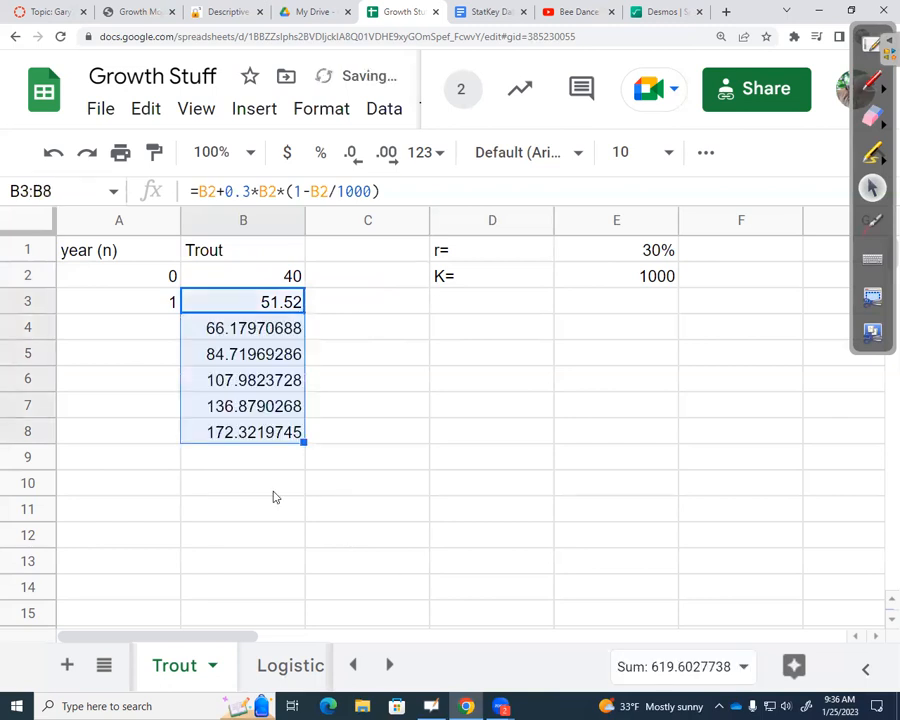
pyautogui.moveTo(151, 274); pyautogui.dragTo(181, 440)
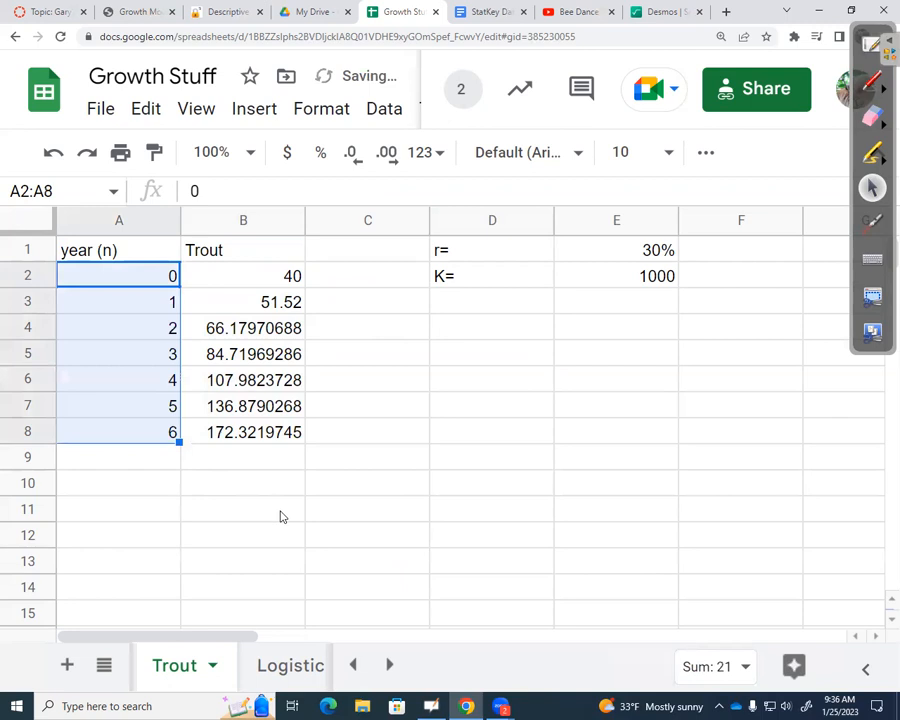
pyautogui.click(147, 335)
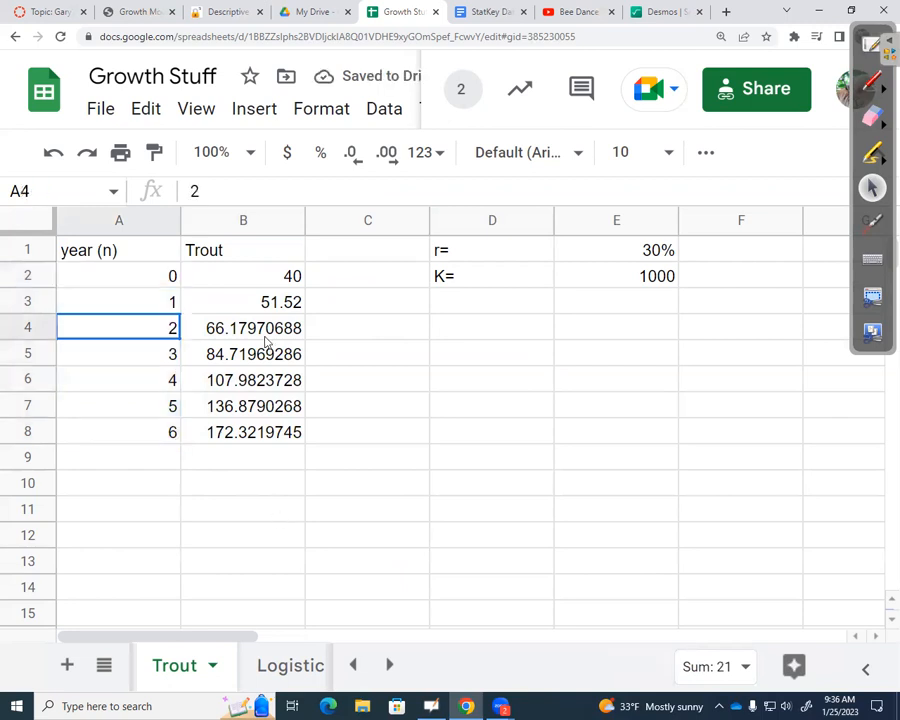
pyautogui.keyDown('shift'); pyautogui.click(268, 430); pyautogui.keyUp('shift')
pyautogui.press('Delete')
pyautogui.click(396, 364)
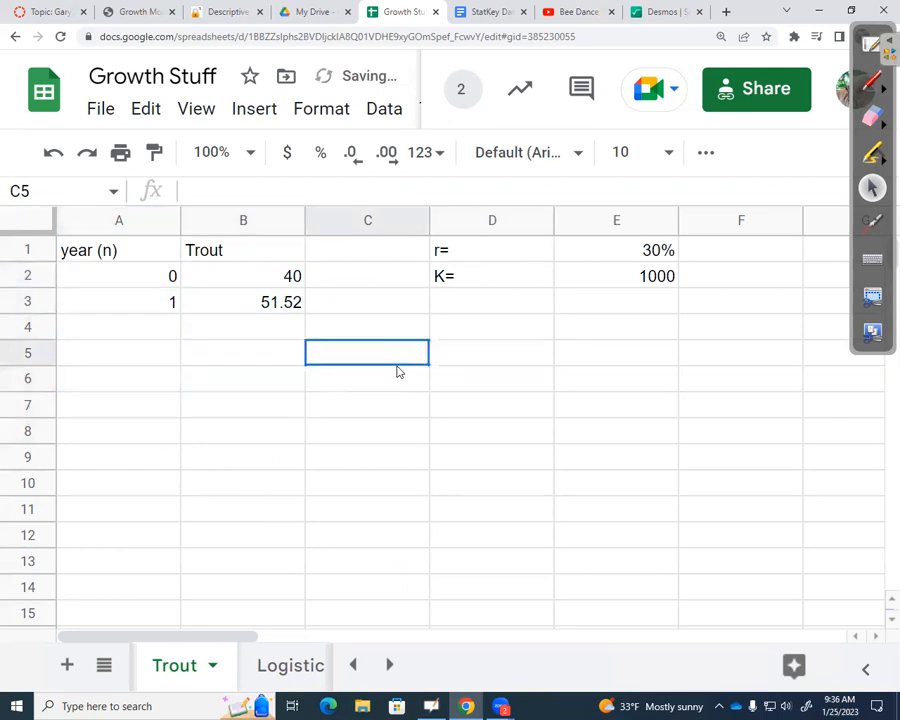
# - Fill the logistic growth formula from B3 down through B11
pyautogui.click(271, 306)
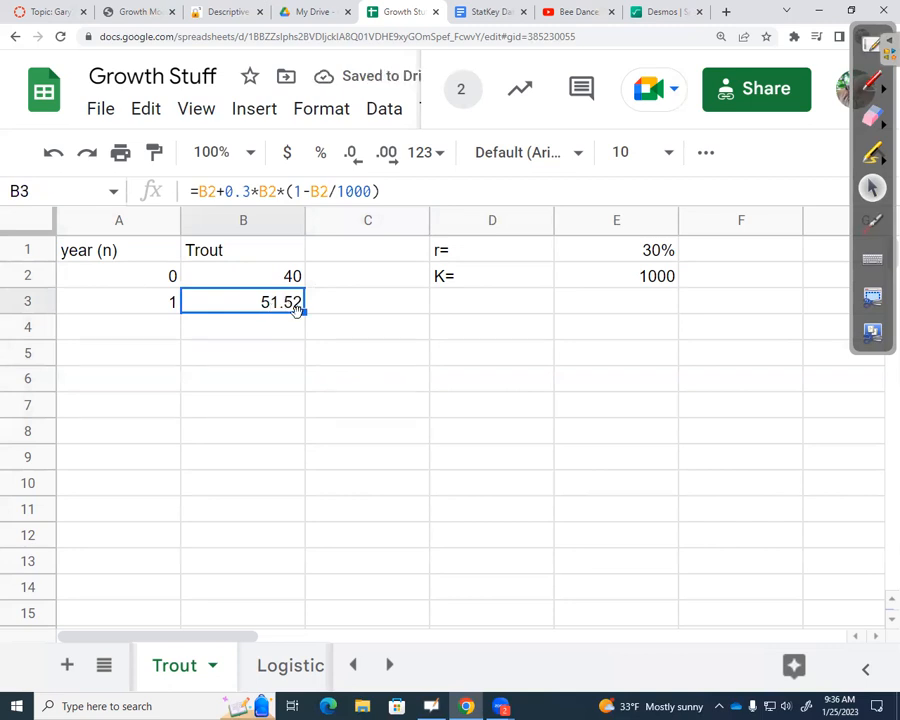
pyautogui.moveTo(264, 278); pyautogui.dragTo(258, 300)
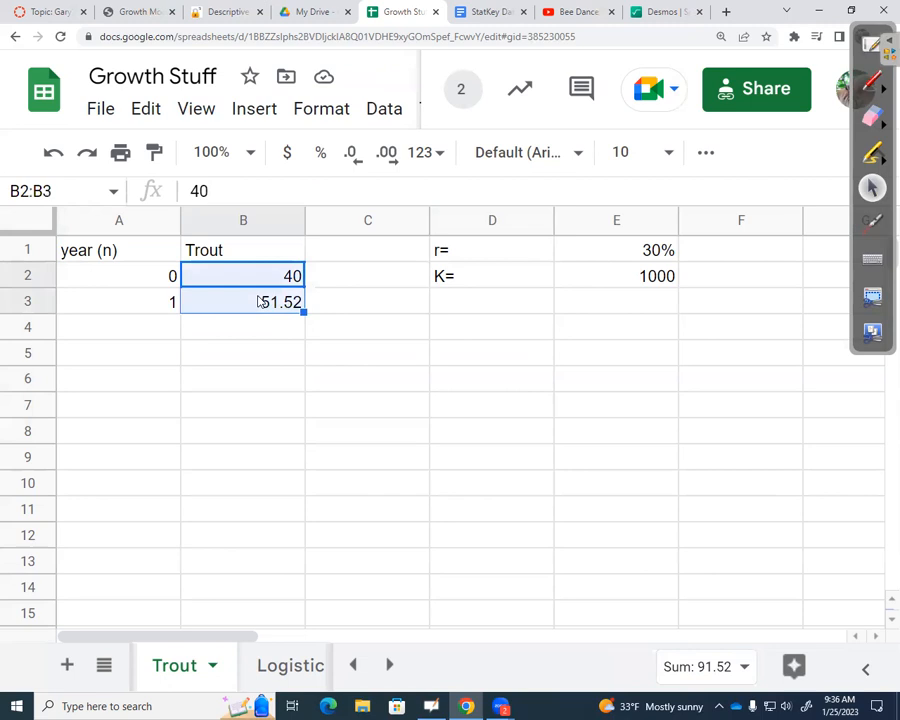
pyautogui.click(267, 355)
pyautogui.click(291, 286)
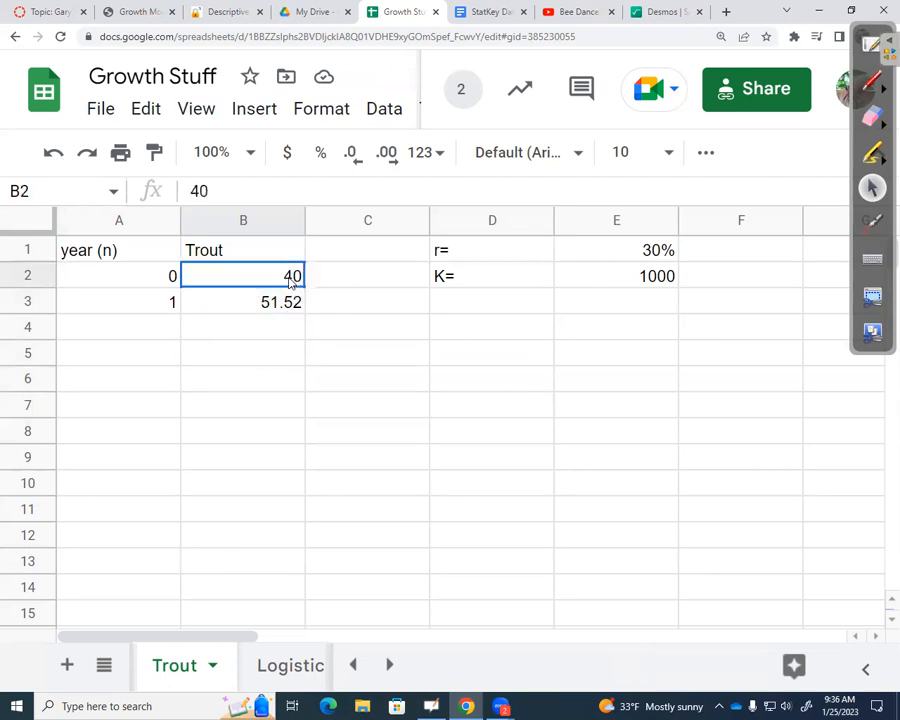
pyautogui.click(288, 302)
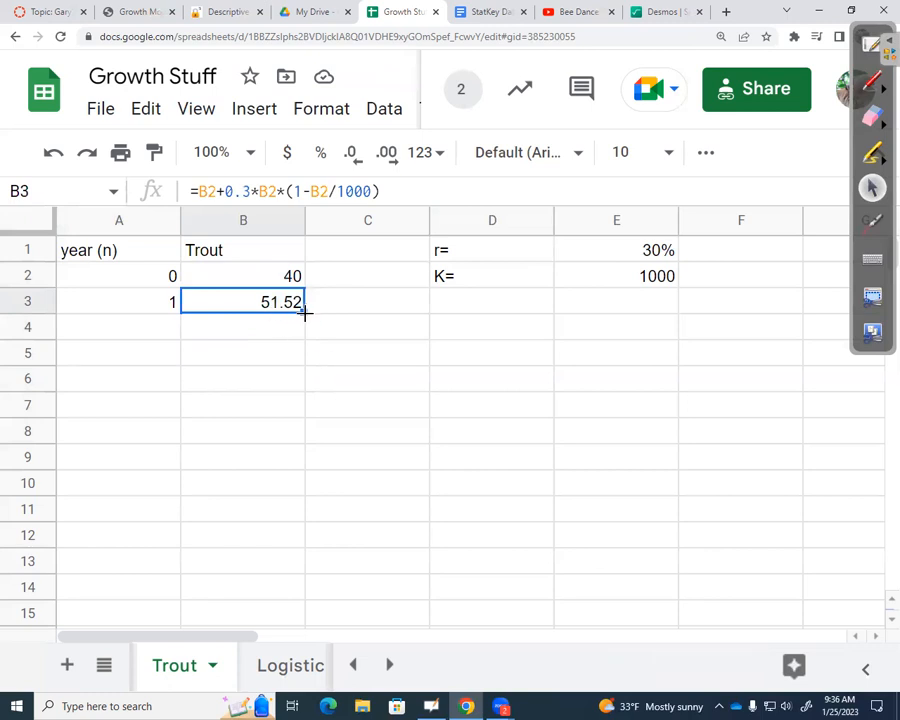
pyautogui.moveTo(304, 313); pyautogui.dragTo(310, 518)
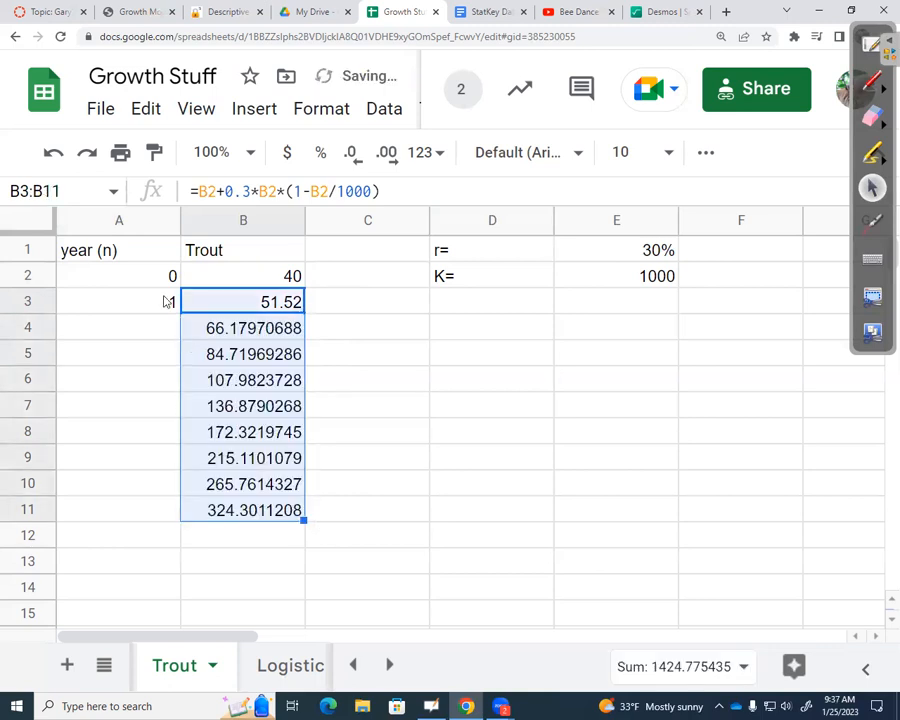
# - Extend the year series from A2:A3 down to year 9 in A11
pyautogui.click(169, 300)
pyautogui.click(166, 277)
pyautogui.click(157, 309)
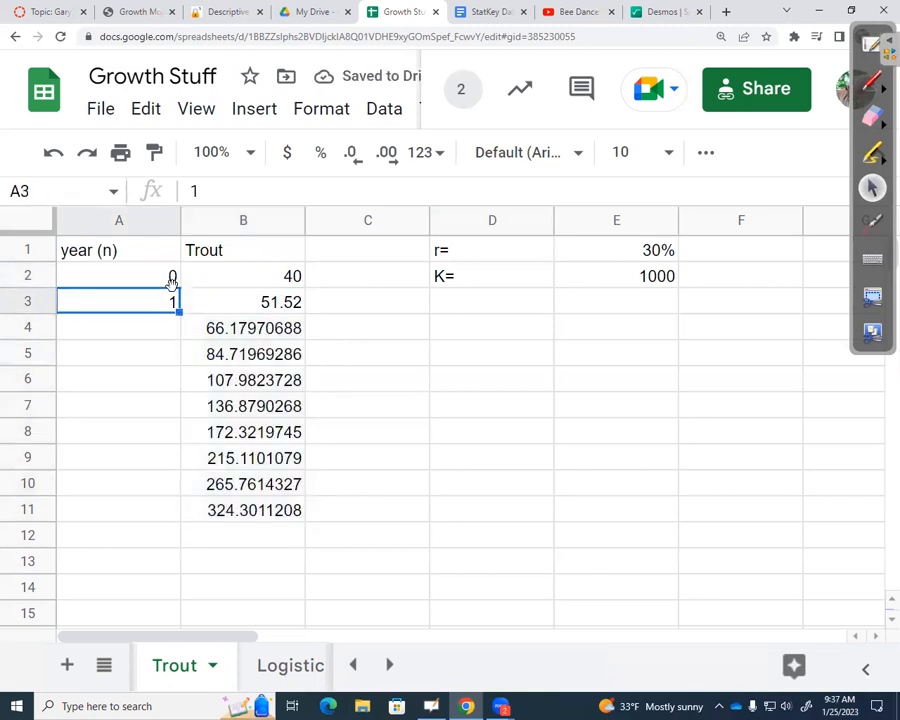
pyautogui.moveTo(137, 276); pyautogui.dragTo(137, 300)
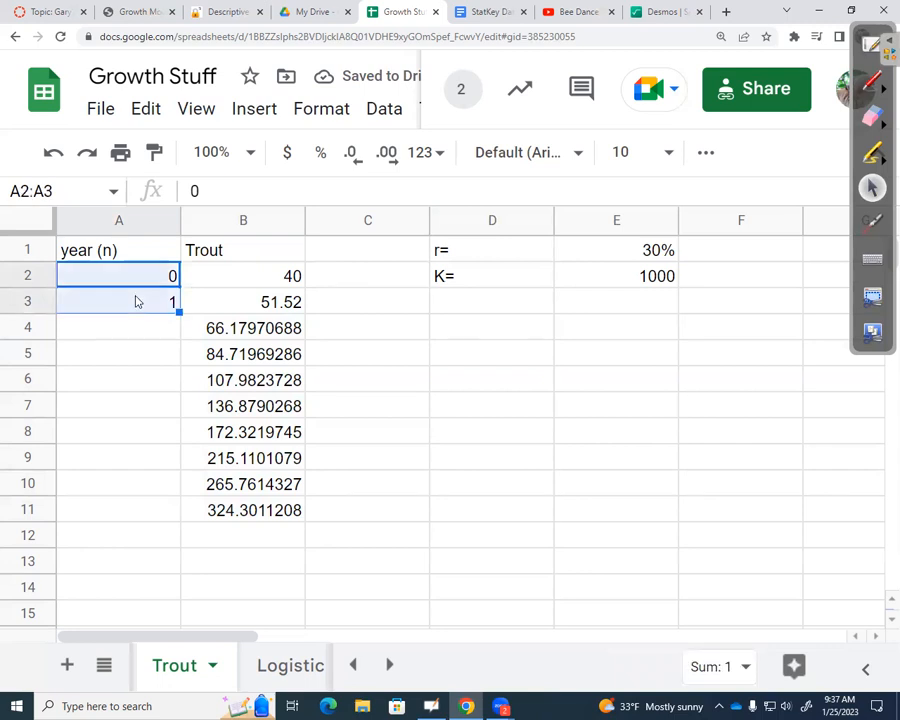
pyautogui.moveTo(179, 313); pyautogui.dragTo(176, 512)
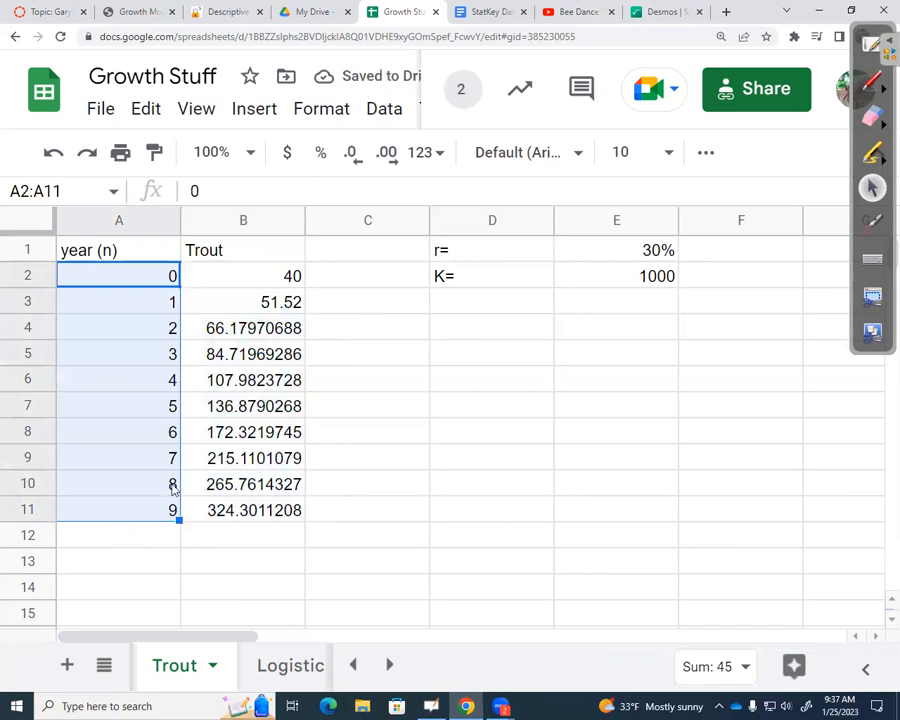
# - Extend the year series and the trout formula together from A10:B11 down through row 25
pyautogui.click(287, 484)
pyautogui.click(287, 510)
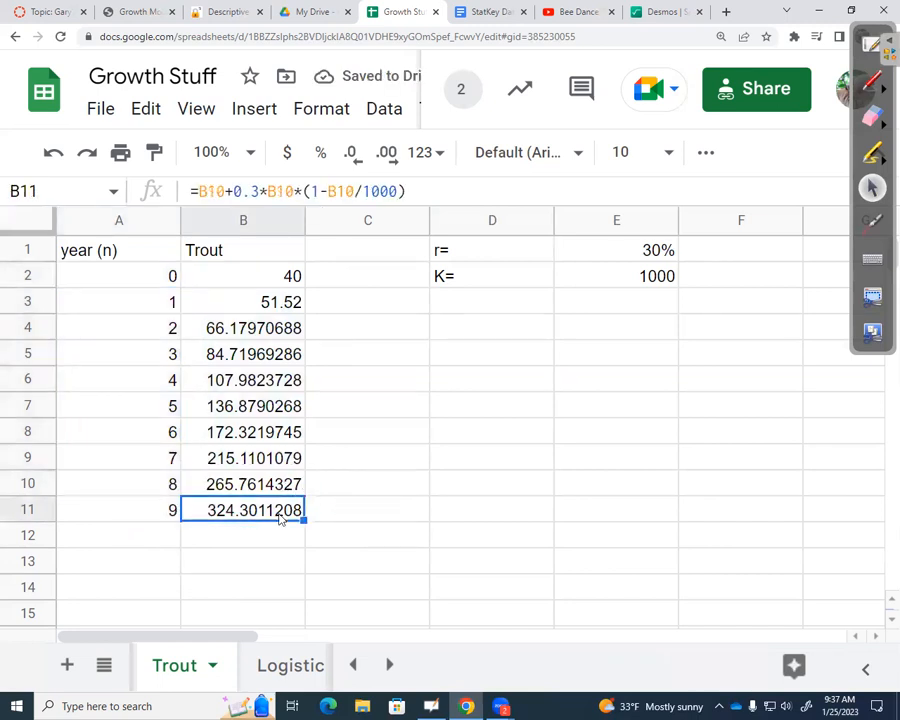
pyautogui.click(279, 487)
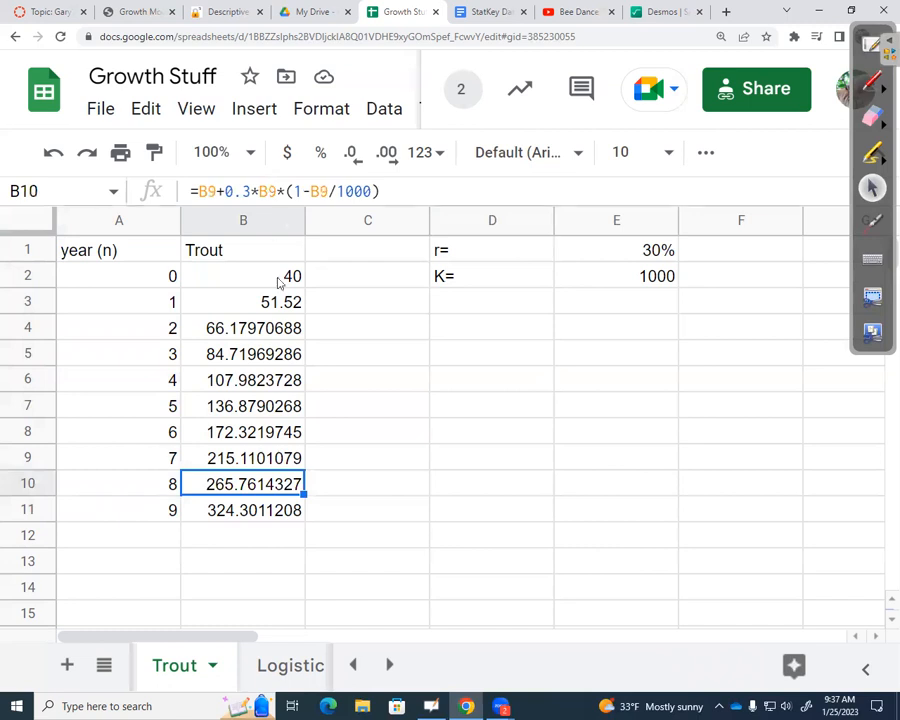
pyautogui.click(243, 510)
pyautogui.moveTo(155, 484); pyautogui.dragTo(262, 515)
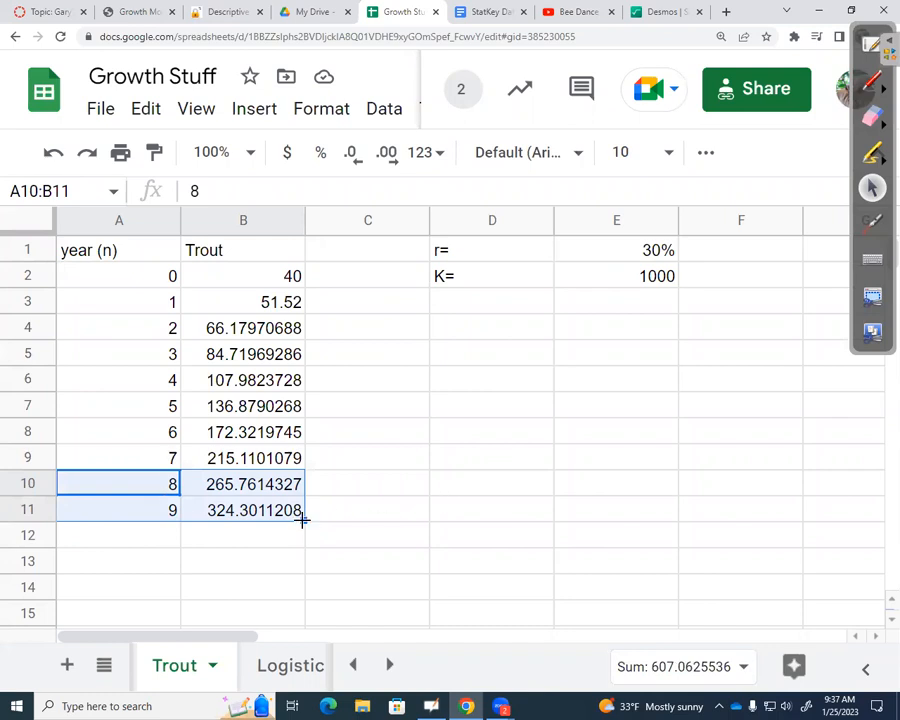
pyautogui.moveTo(302, 522); pyautogui.dragTo(319, 677)
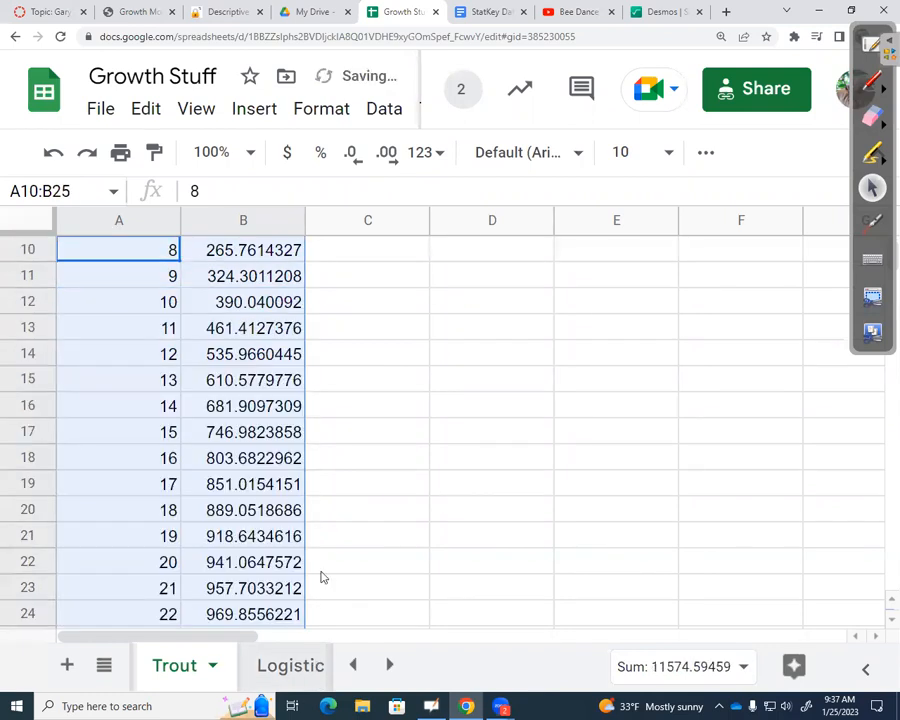
pyautogui.scroll(2, 309, 400)
pyautogui.scroll(2, 309, 400)
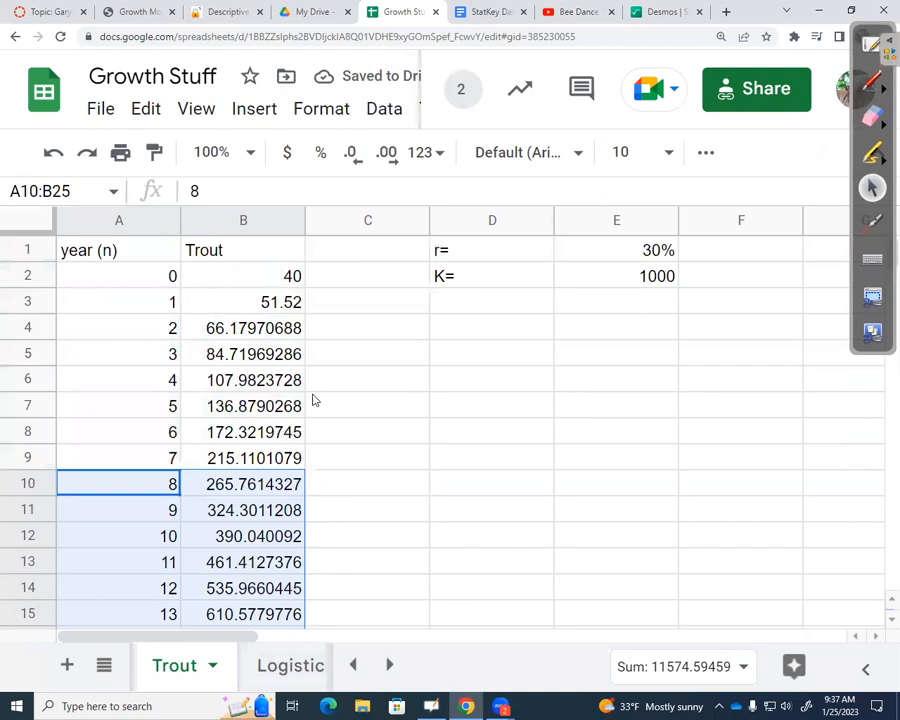
# - Format the Trout values in column B to show one decimal place
pyautogui.click(289, 374)
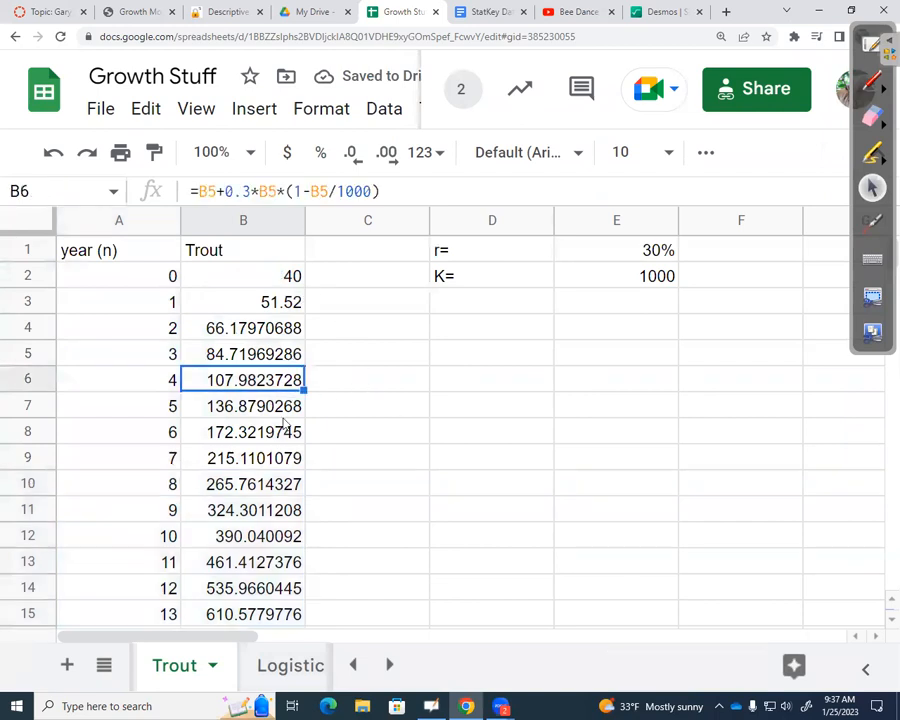
pyautogui.click(245, 222)
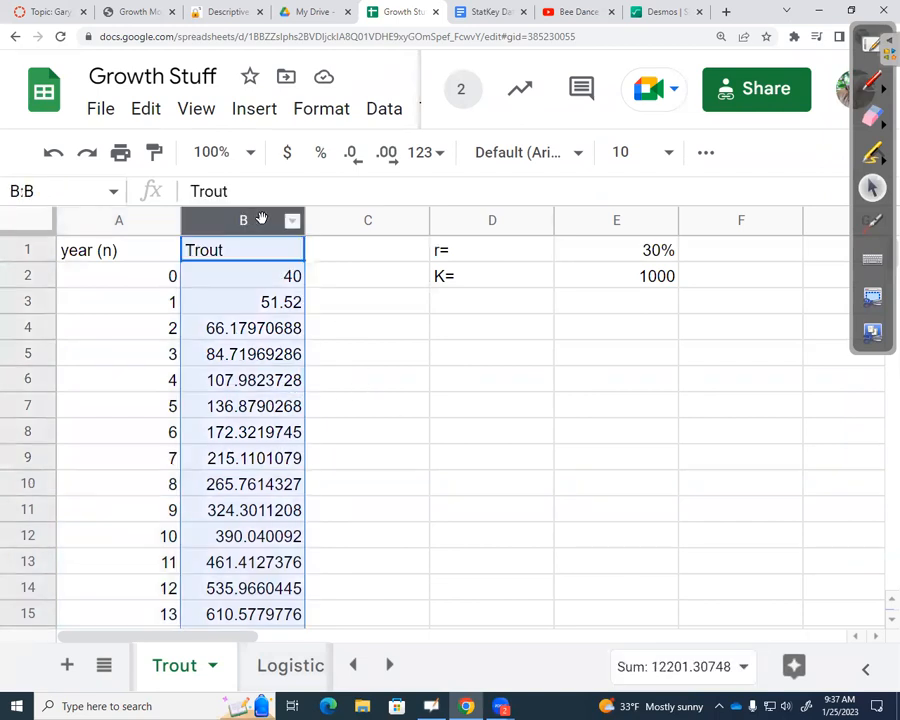
pyautogui.click(352, 158)
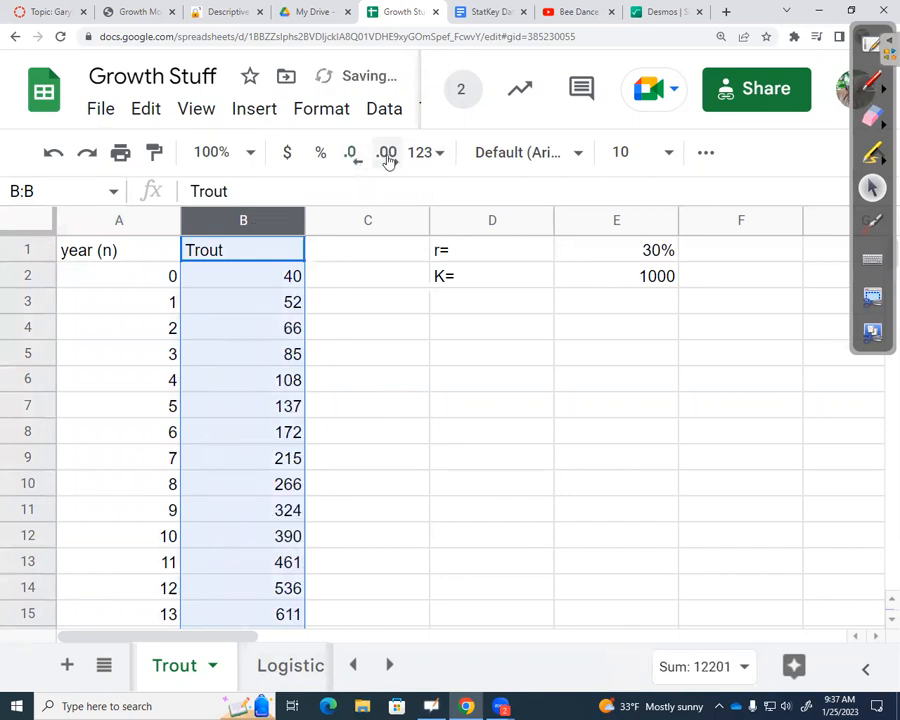
pyautogui.click(387, 158)
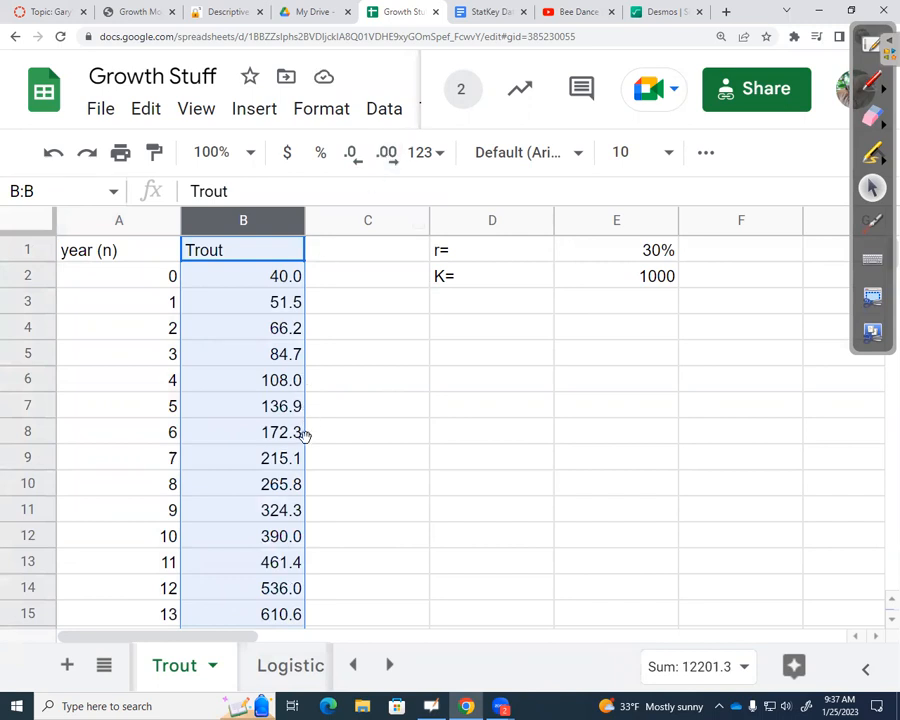
pyautogui.click(357, 162)
pyautogui.click(388, 160)
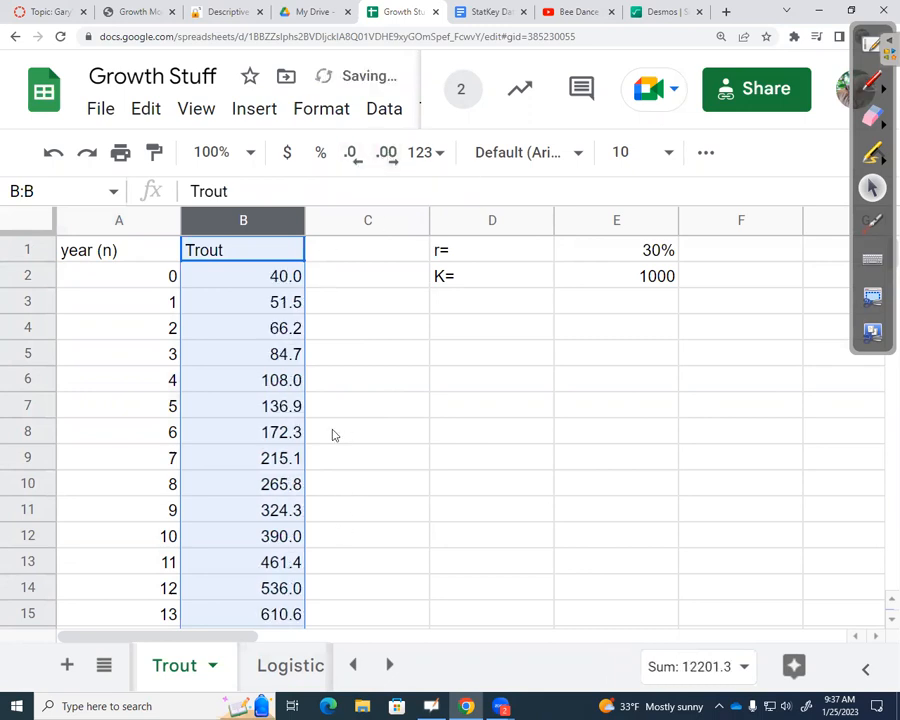
pyautogui.click(275, 432)
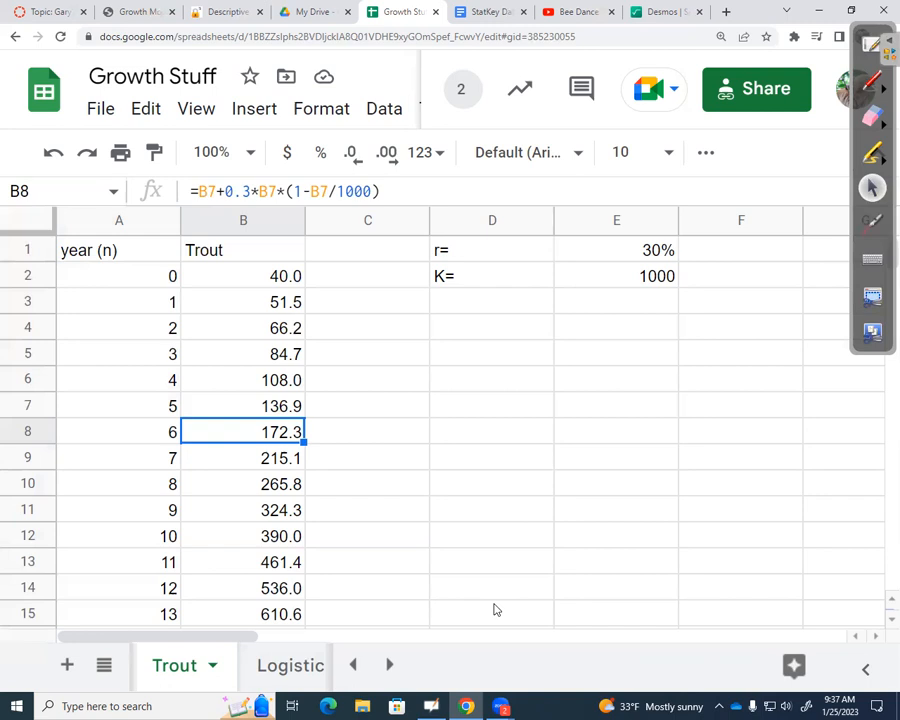
# - Review the year and trout data in A2:B15, the logistic equation on the whiteboard, and the K and r cells E2 and E1
pyautogui.click(120, 268)
pyautogui.moveTo(287, 281); pyautogui.dragTo(288, 614)
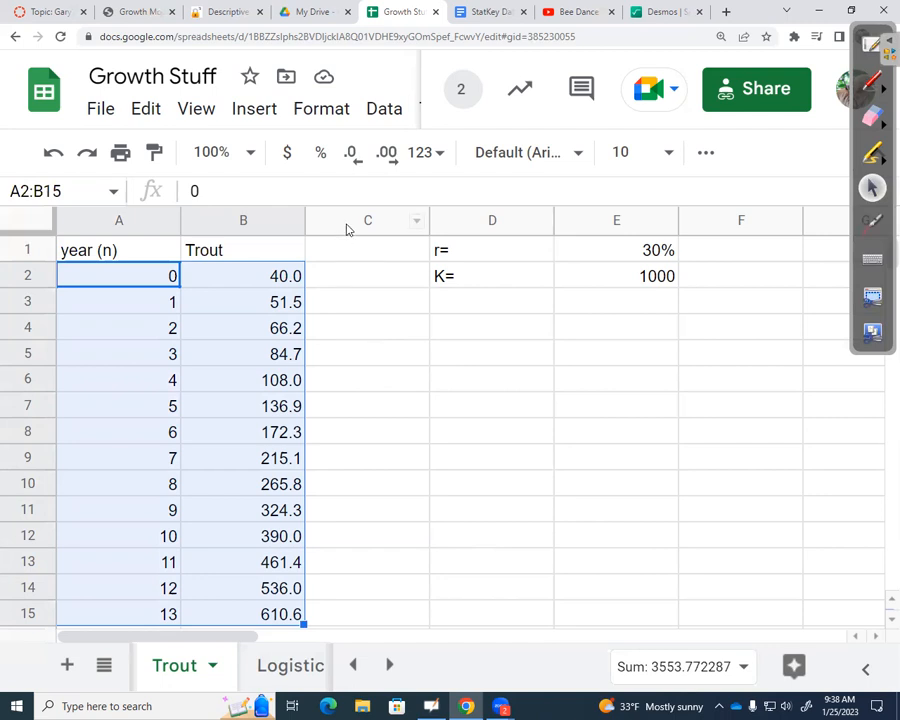
pyautogui.click(399, 313)
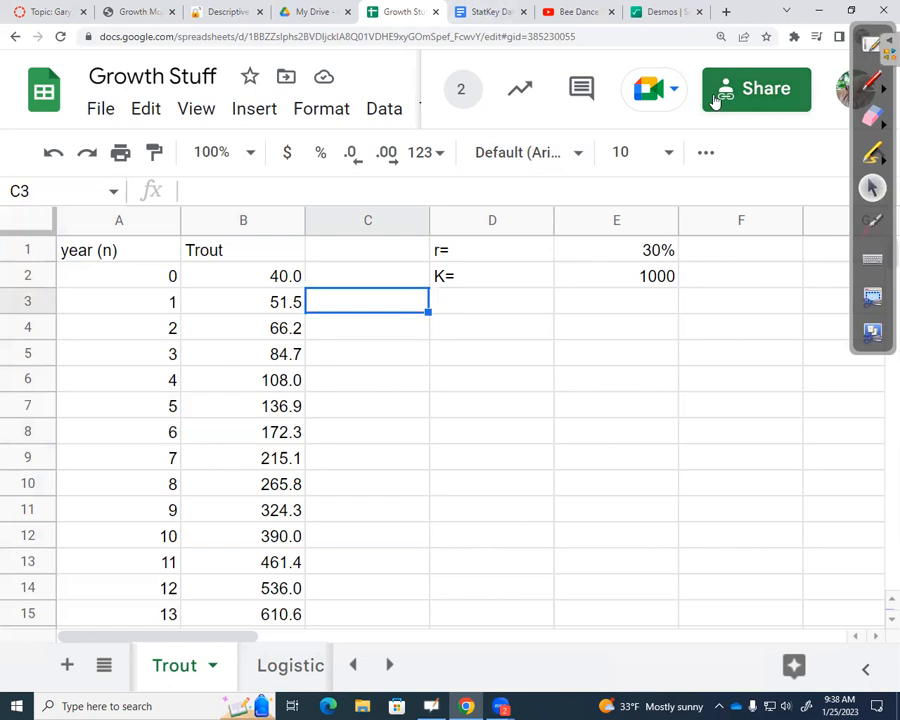
pyautogui.click(868, 48)
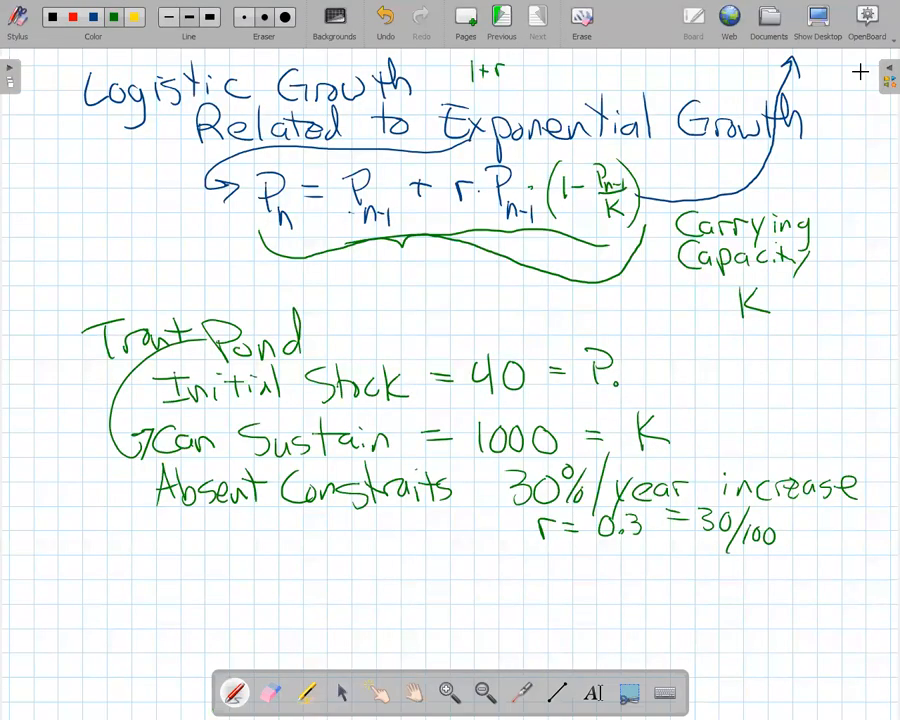
pyautogui.click(818, 22)
pyautogui.click(638, 274)
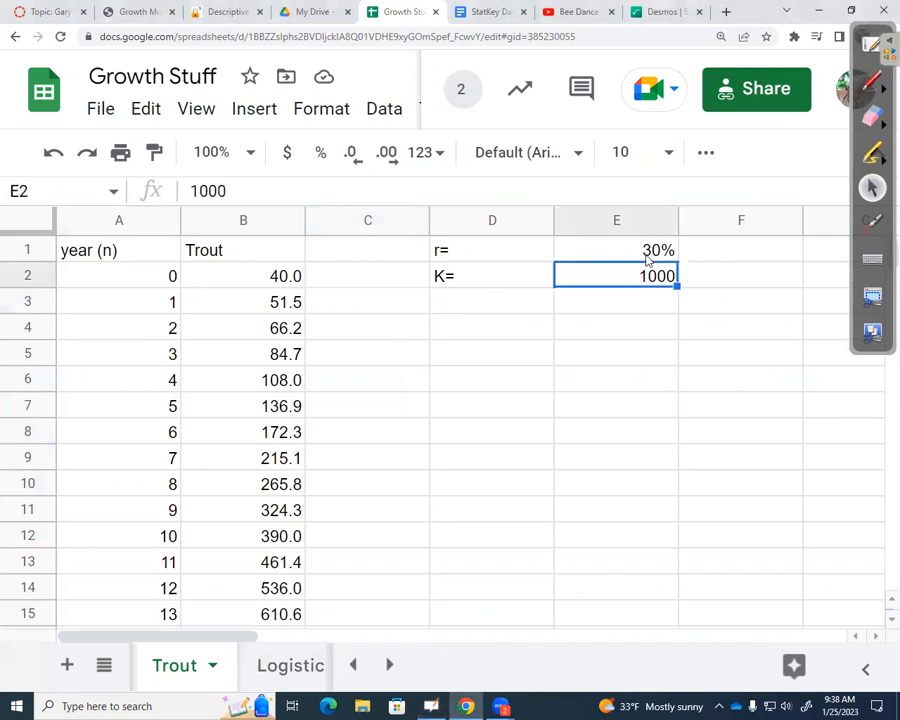
pyautogui.click(648, 257)
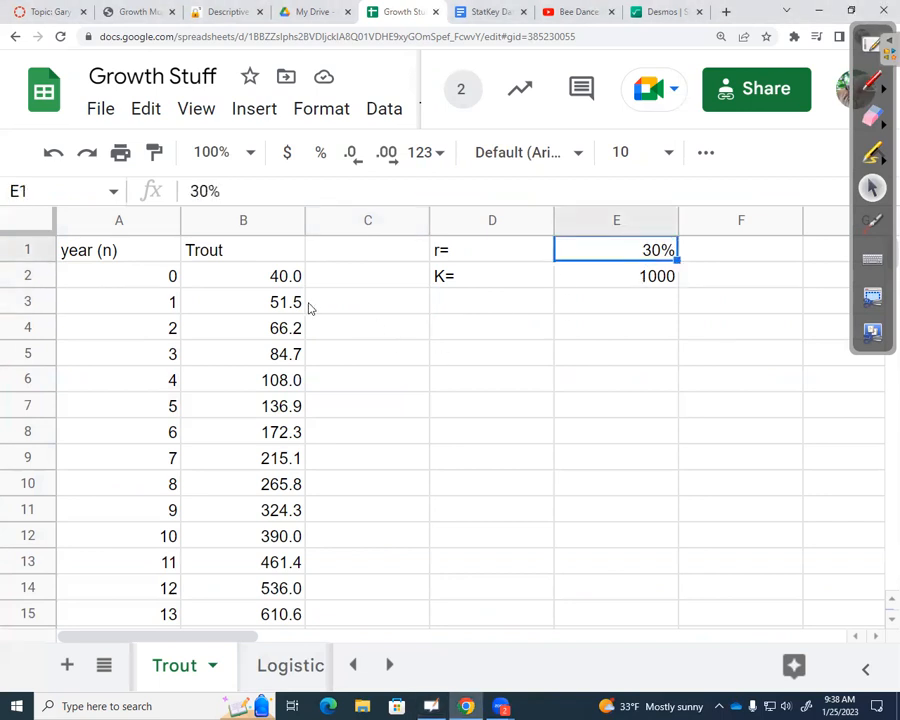
# - Clear the calculated trout populations from B3 through B39
pyautogui.moveTo(243, 308); pyautogui.dragTo(296, 672)
pyautogui.press('Delete')
pyautogui.scroll(8, 320, 582)
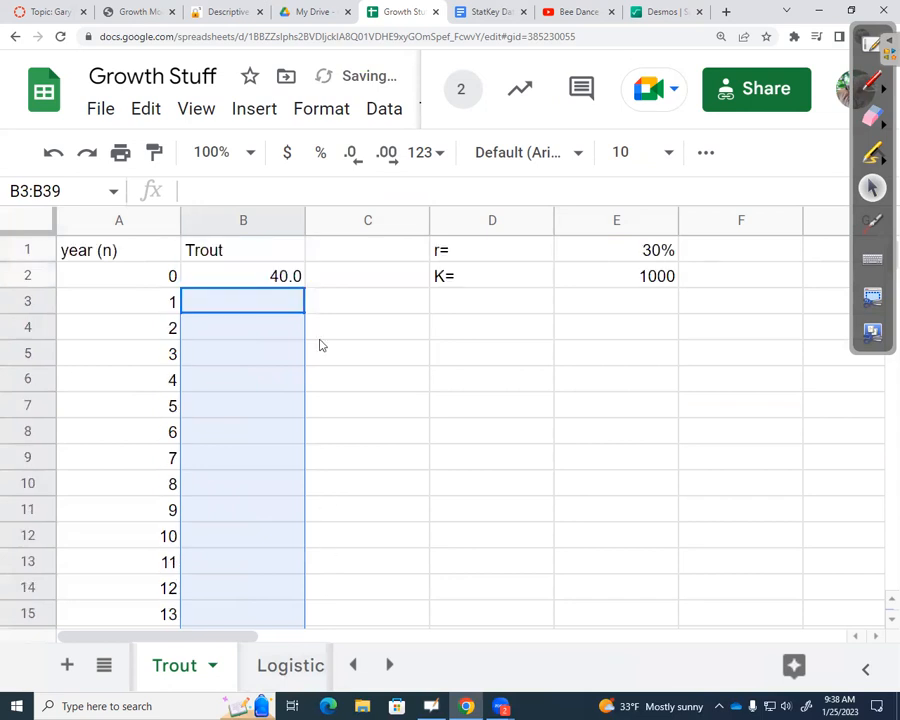
# - Enter the logistic growth formula =B2+E1*B2*(1-B2/E2) in B3, referencing the r and K cells
pyautogui.click(273, 305)
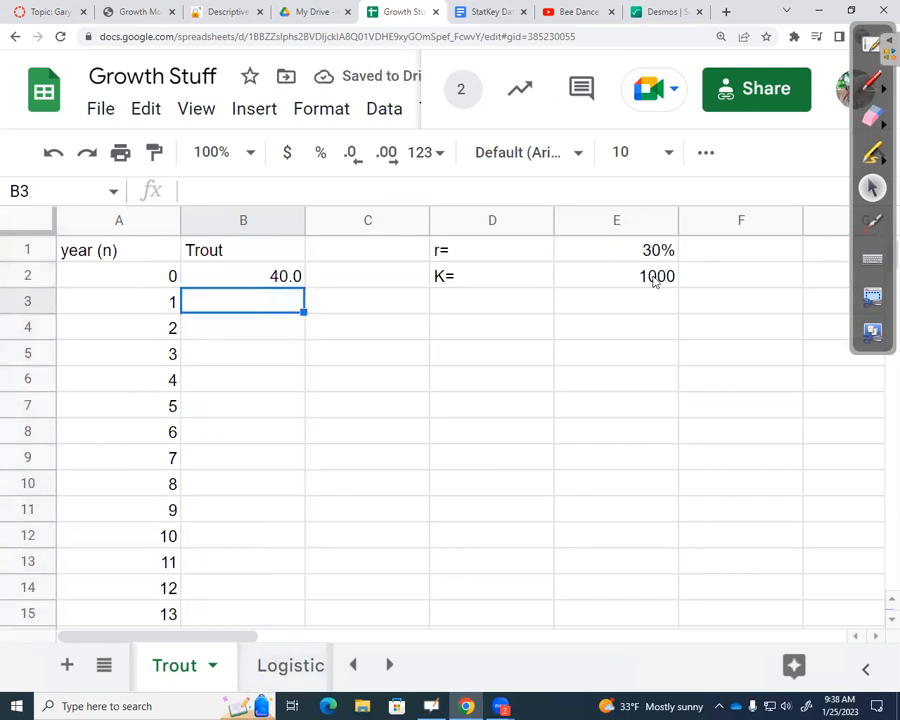
pyautogui.write('=')
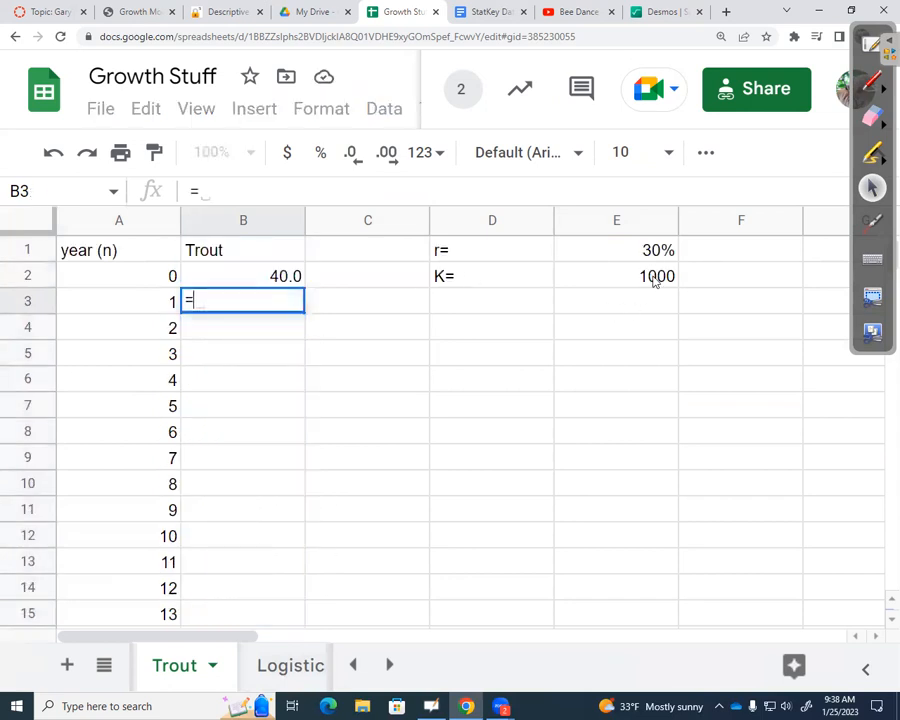
pyautogui.click(277, 282)
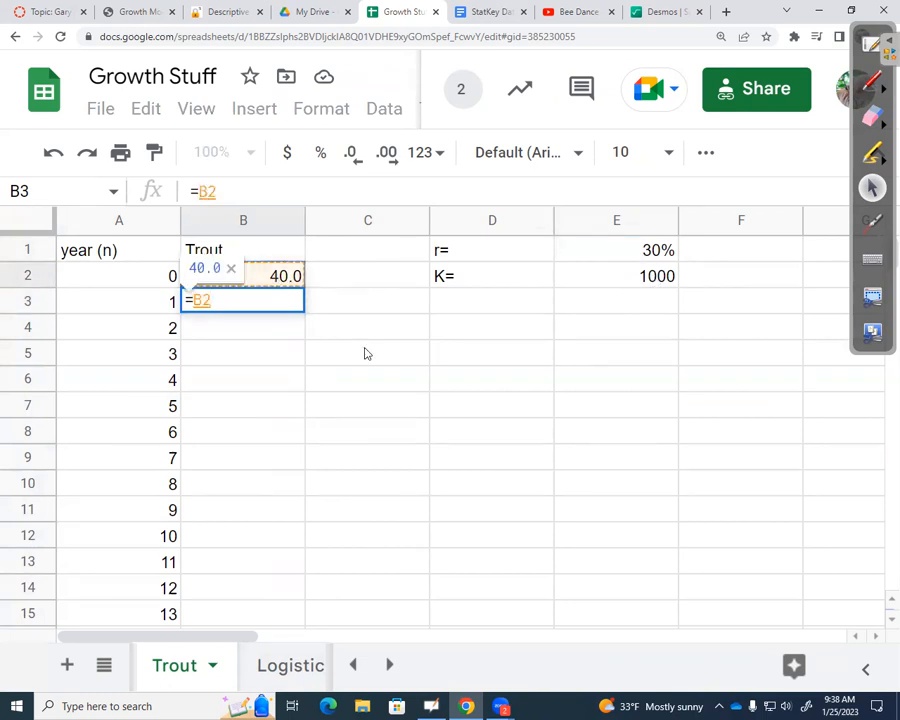
pyautogui.write('+')
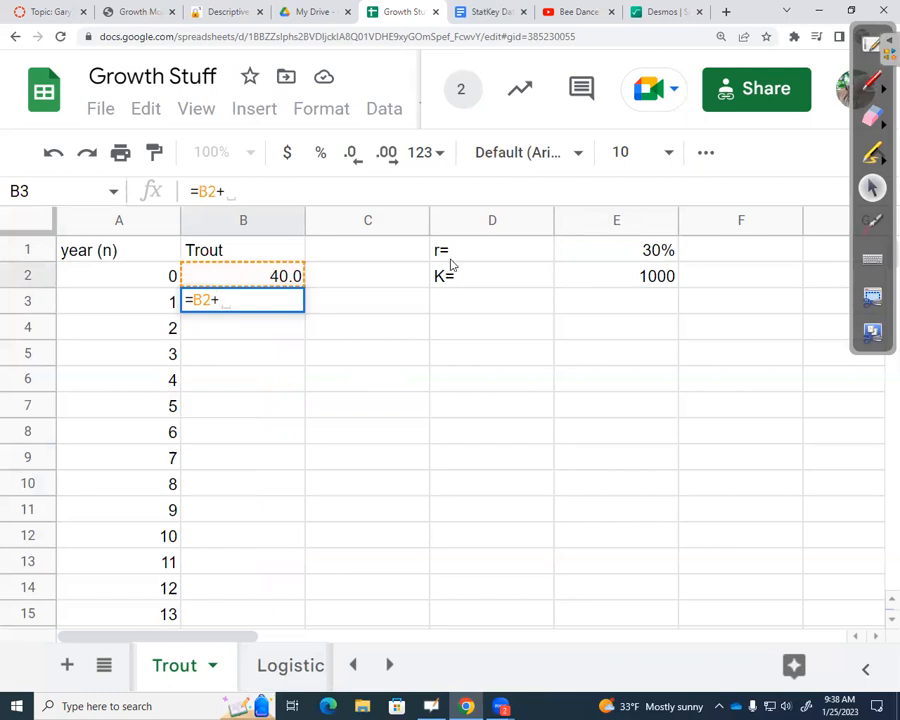
pyautogui.click(652, 249)
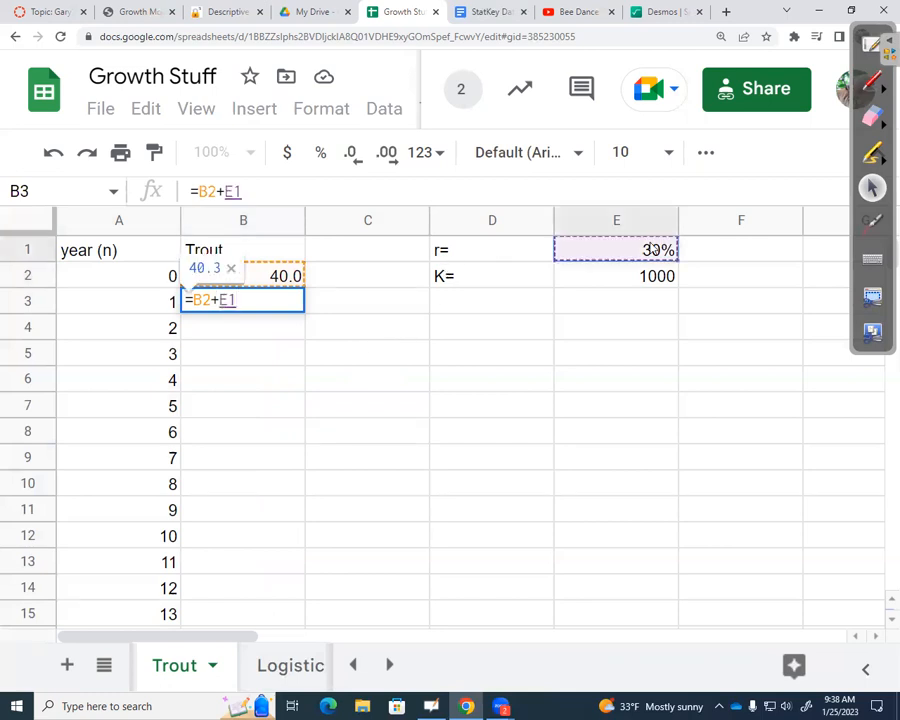
pyautogui.write('*')
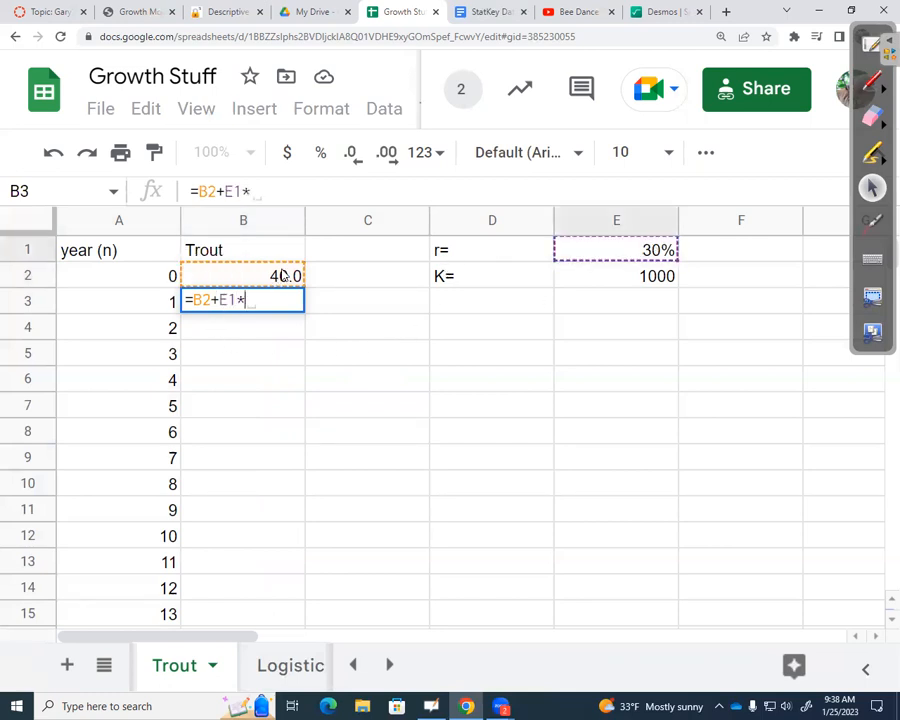
pyautogui.click(284, 276)
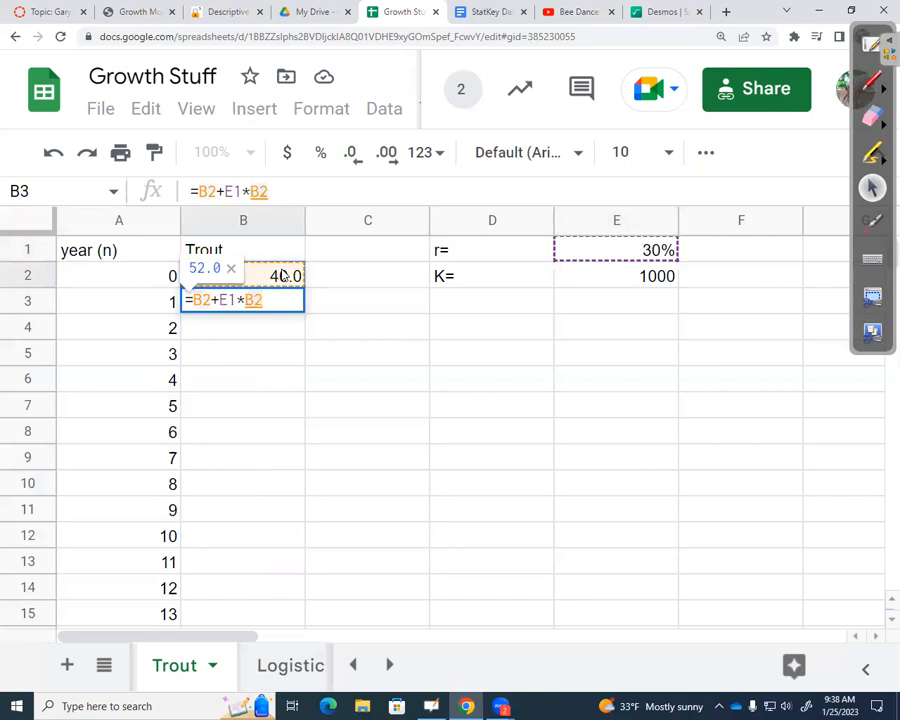
pyautogui.write('*')
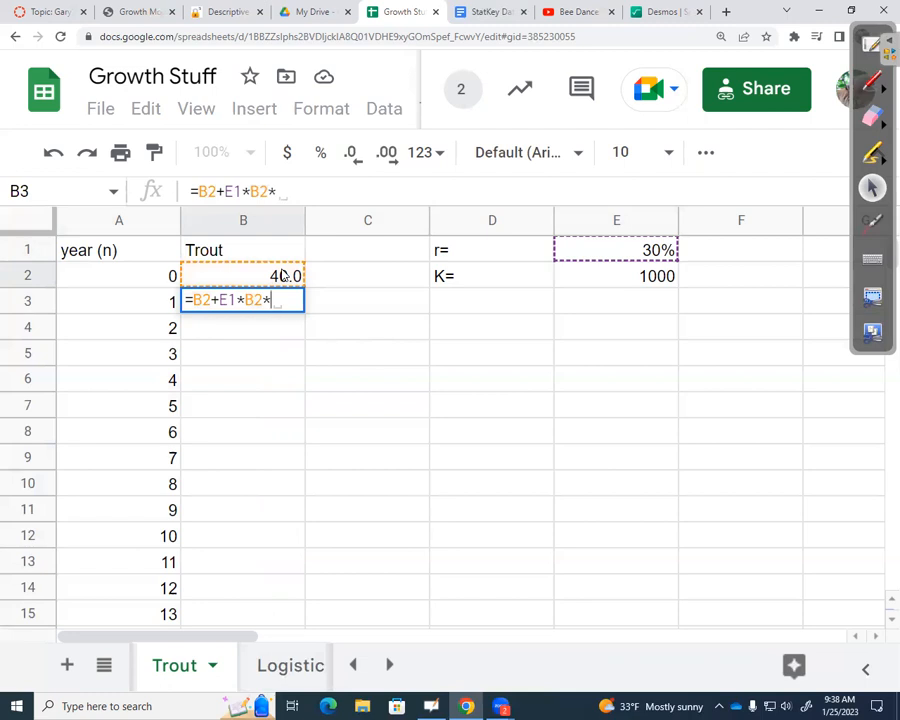
pyautogui.write('(1-')
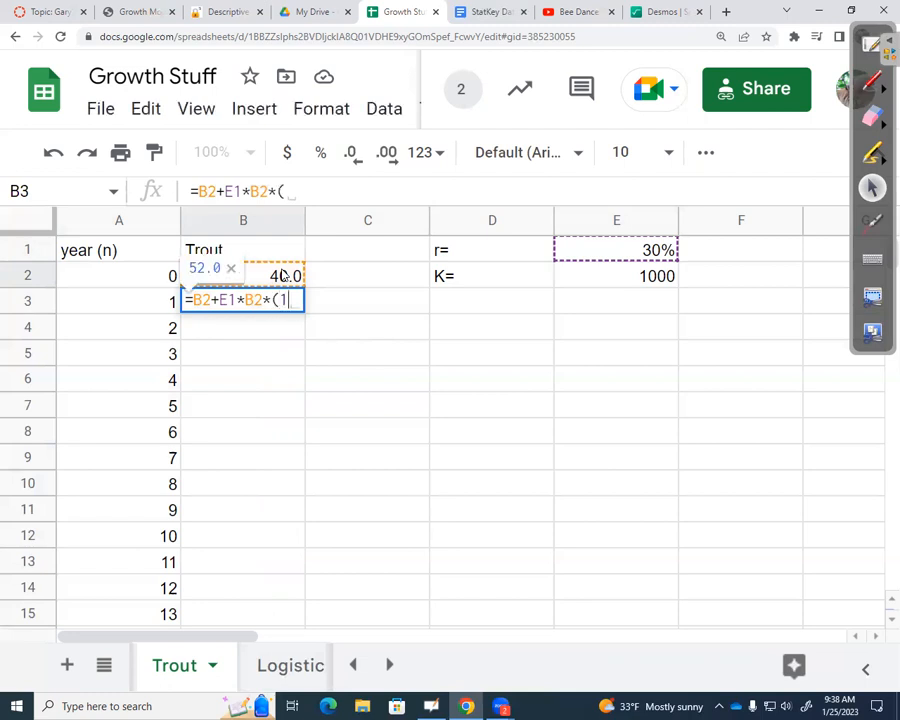
pyautogui.click(285, 275)
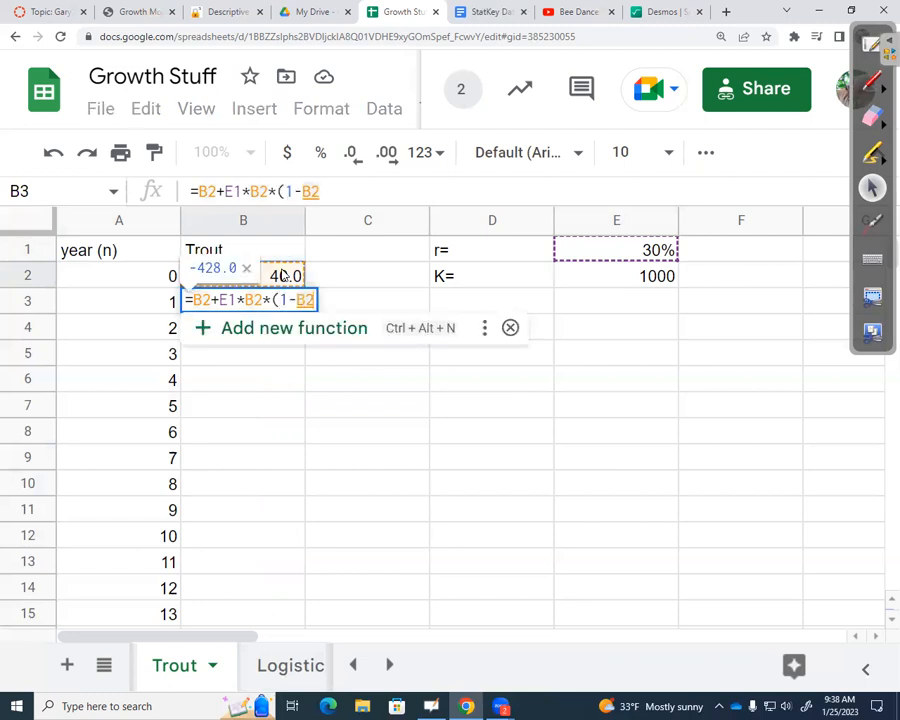
pyautogui.write('/')
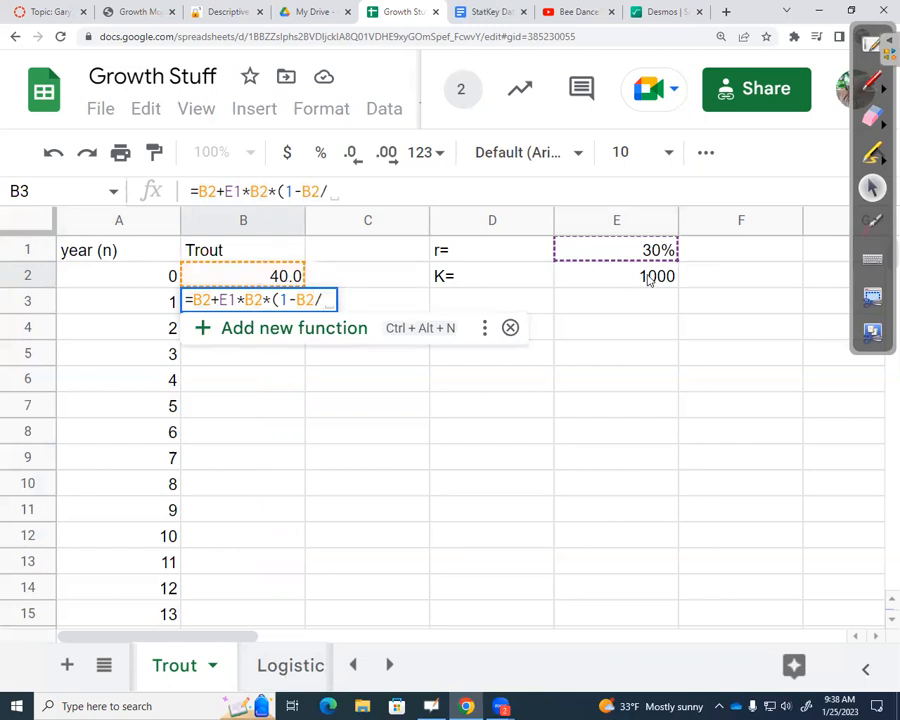
pyautogui.click(648, 280)
pyautogui.write(')')
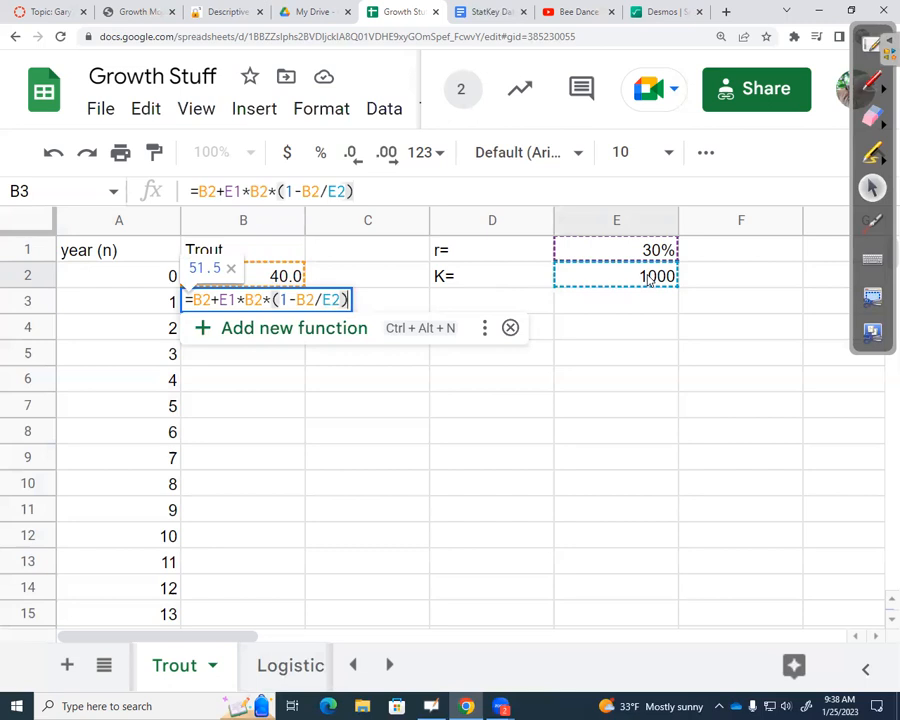
pyautogui.press('Return')
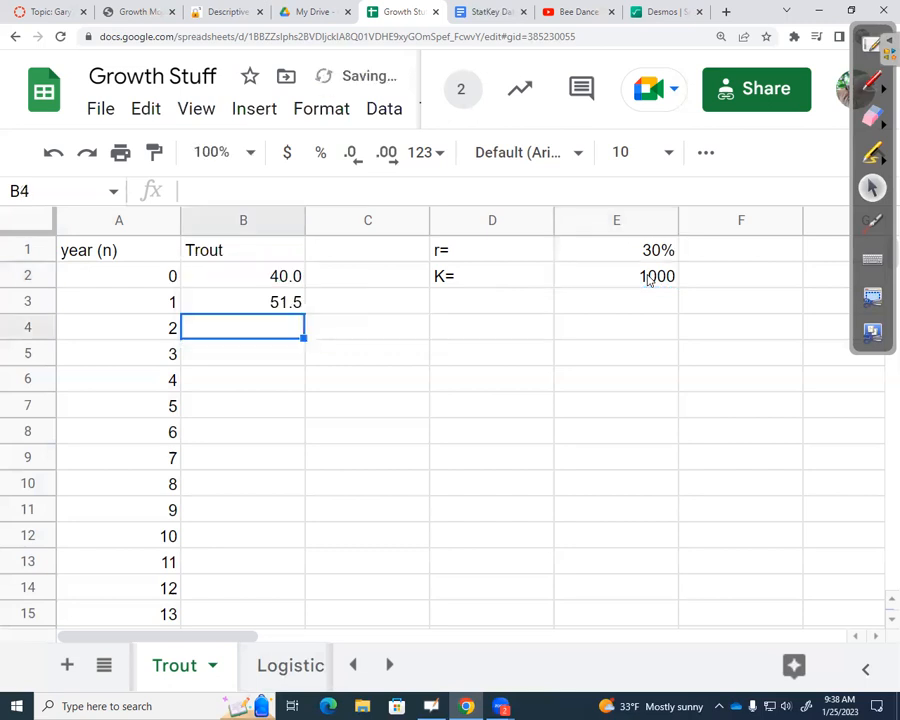
# - Fill the B3 formula down through B13 and check which cells the formula in B3 references
pyautogui.click(290, 302)
pyautogui.moveTo(302, 313); pyautogui.dragTo(302, 570)
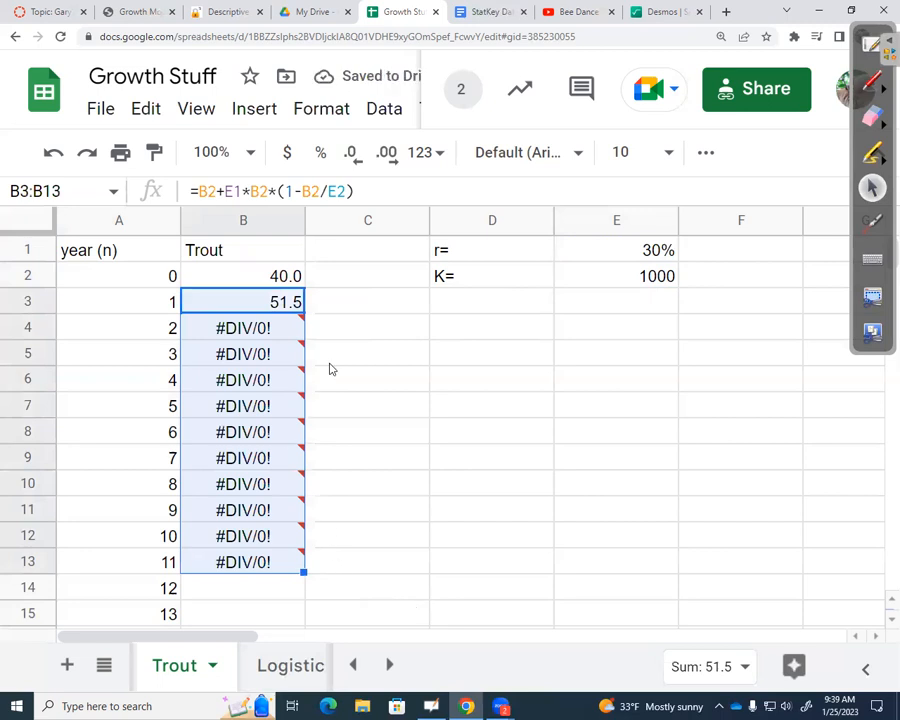
pyautogui.click(273, 276)
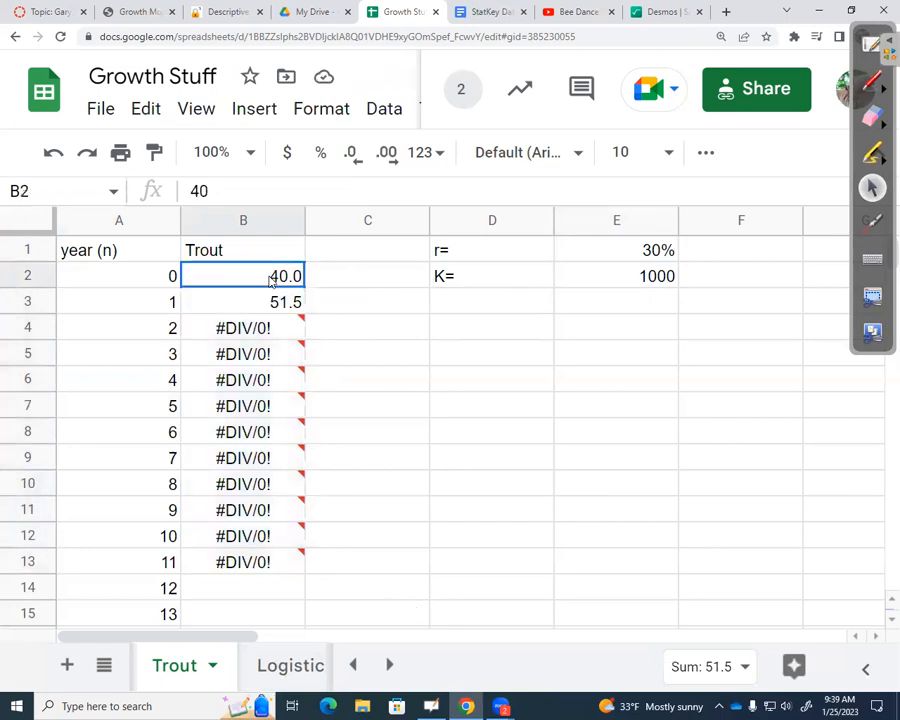
pyautogui.click(279, 299)
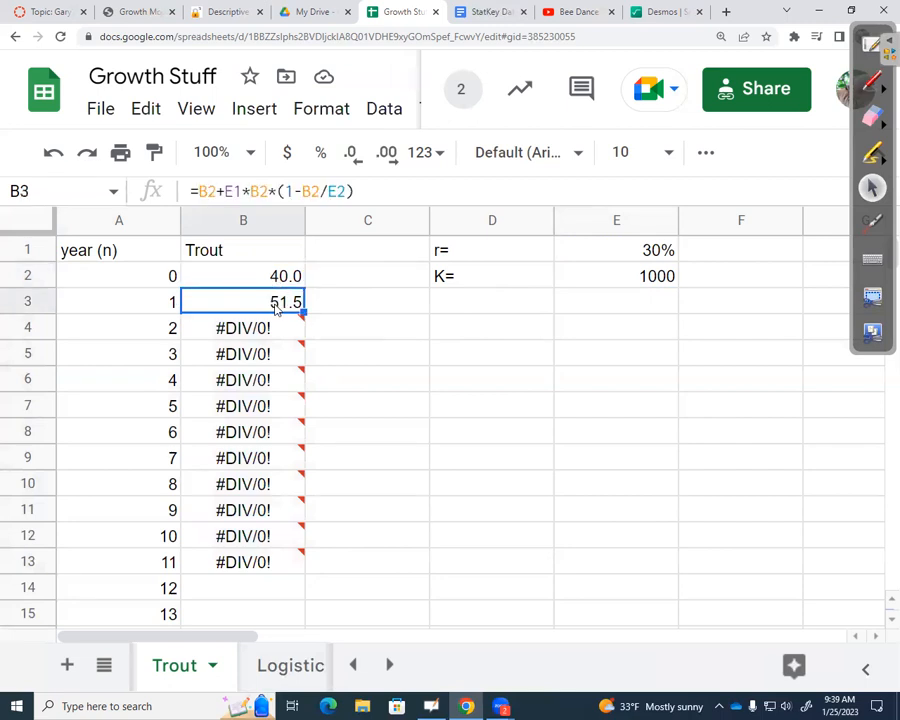
pyautogui.doubleClick(287, 310)
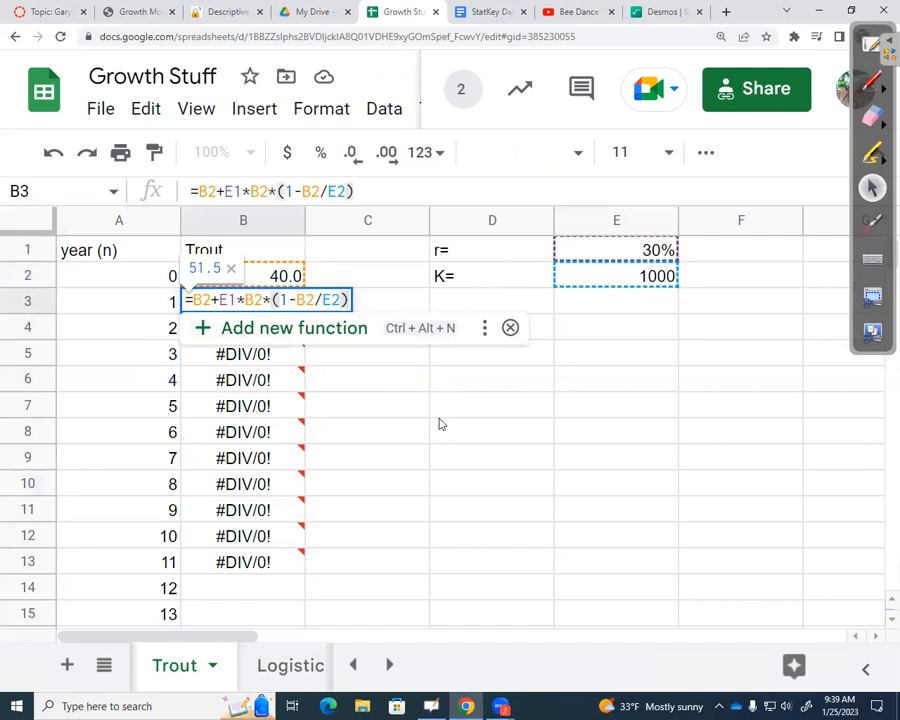
pyautogui.press('Return')
pyautogui.click(275, 305)
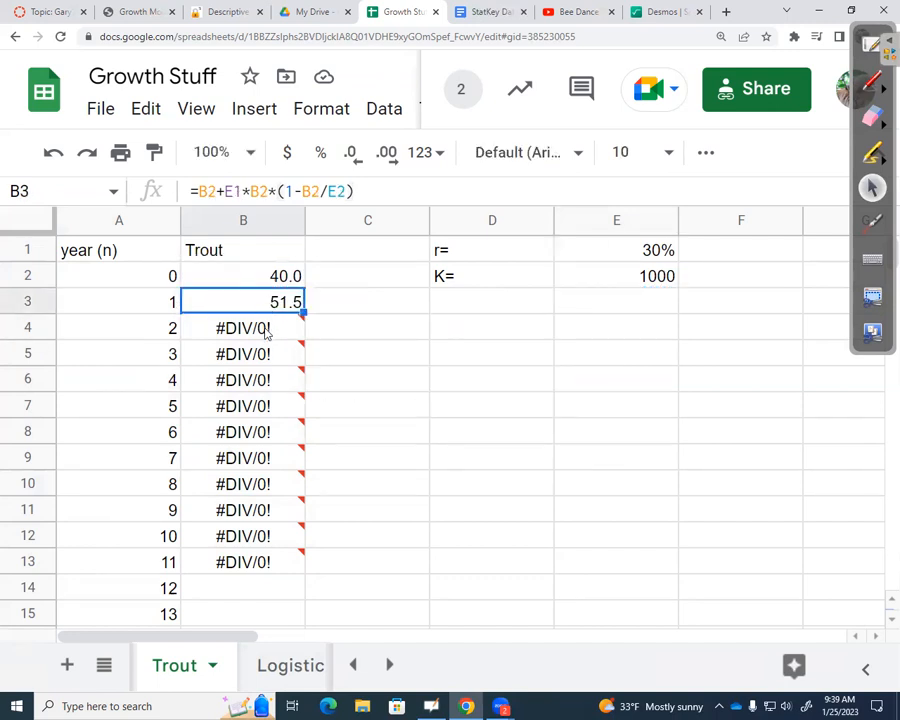
# - Examine the cell references in the trout formulas of B4, B5 and B3 to compare how they point to the r and K cells
pyautogui.click(267, 332)
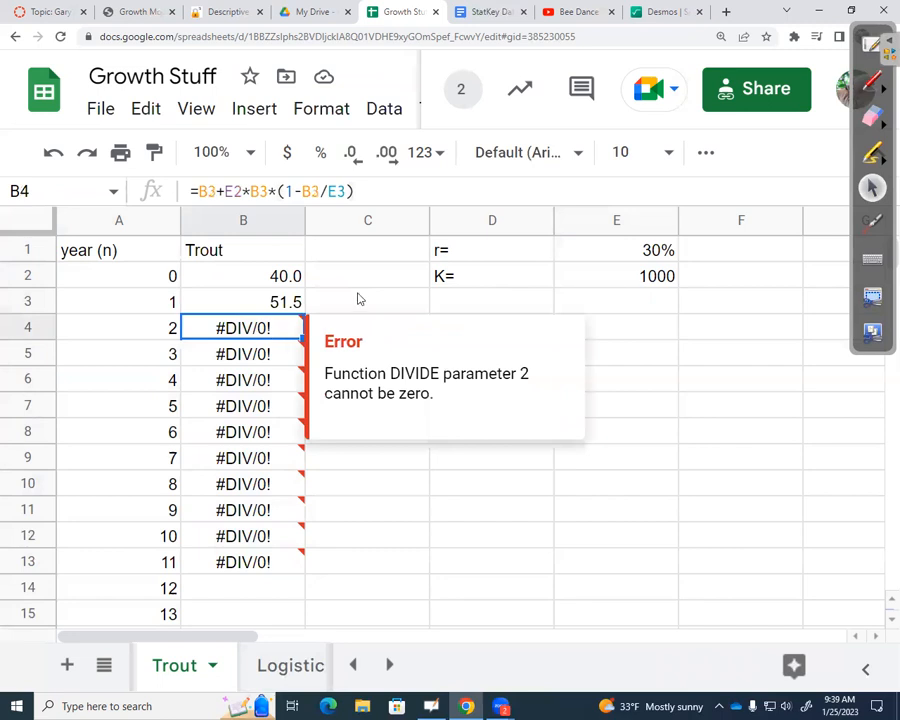
pyautogui.click(648, 256)
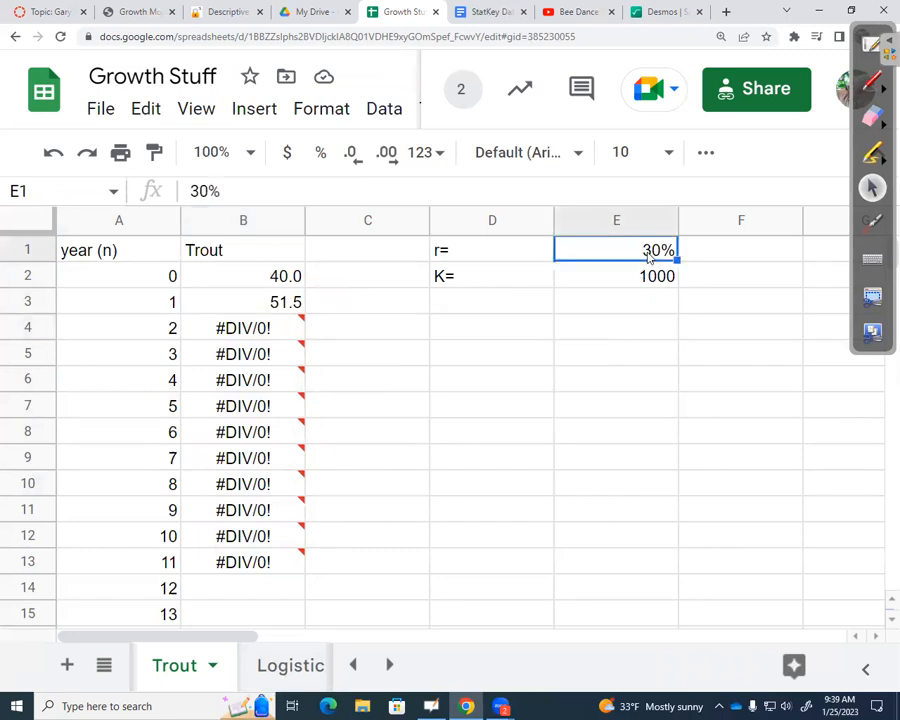
pyautogui.click(270, 336)
pyautogui.doubleClick(270, 336)
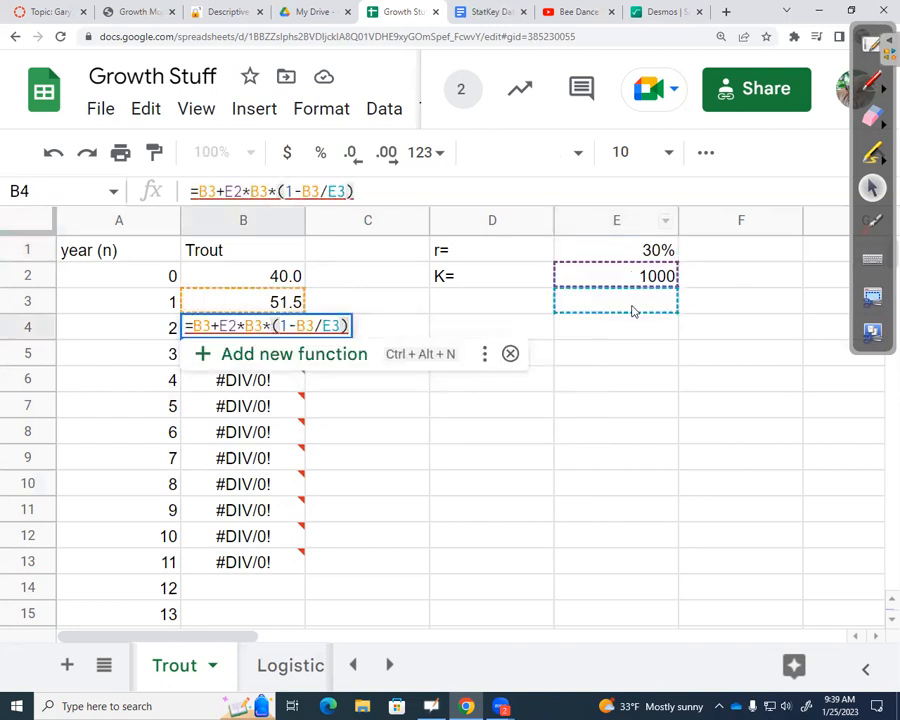
pyautogui.click(395, 466)
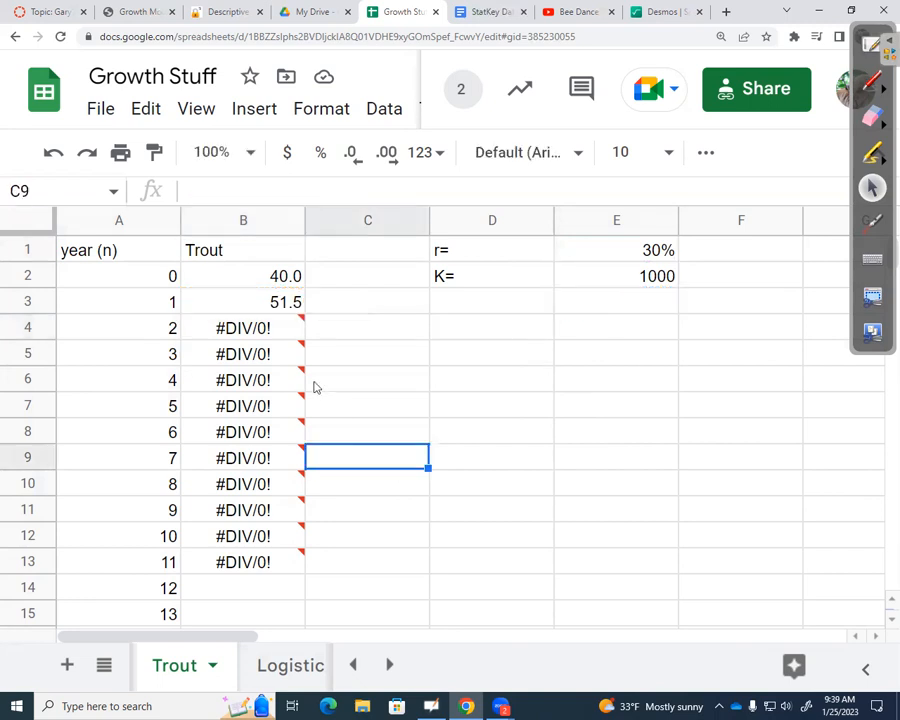
pyautogui.click(272, 350)
pyautogui.press('Return')
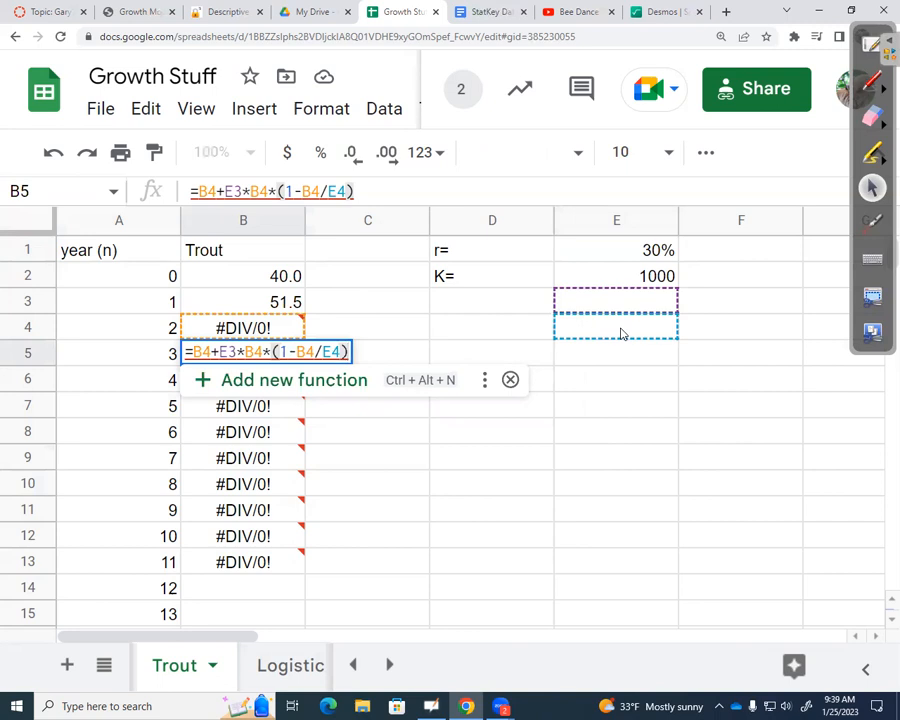
pyautogui.click(290, 303)
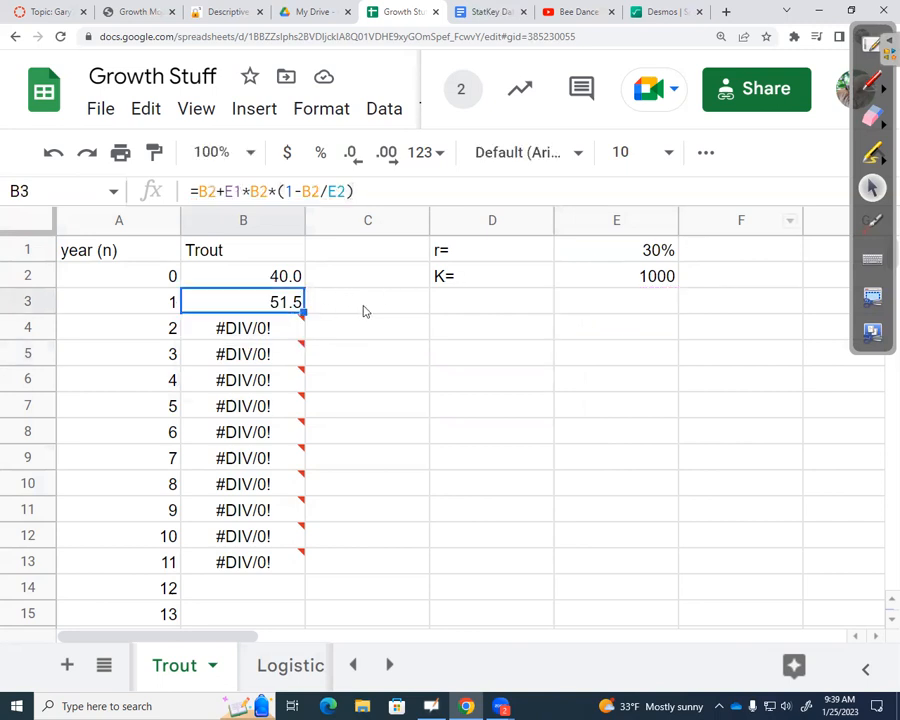
pyautogui.press('Return')
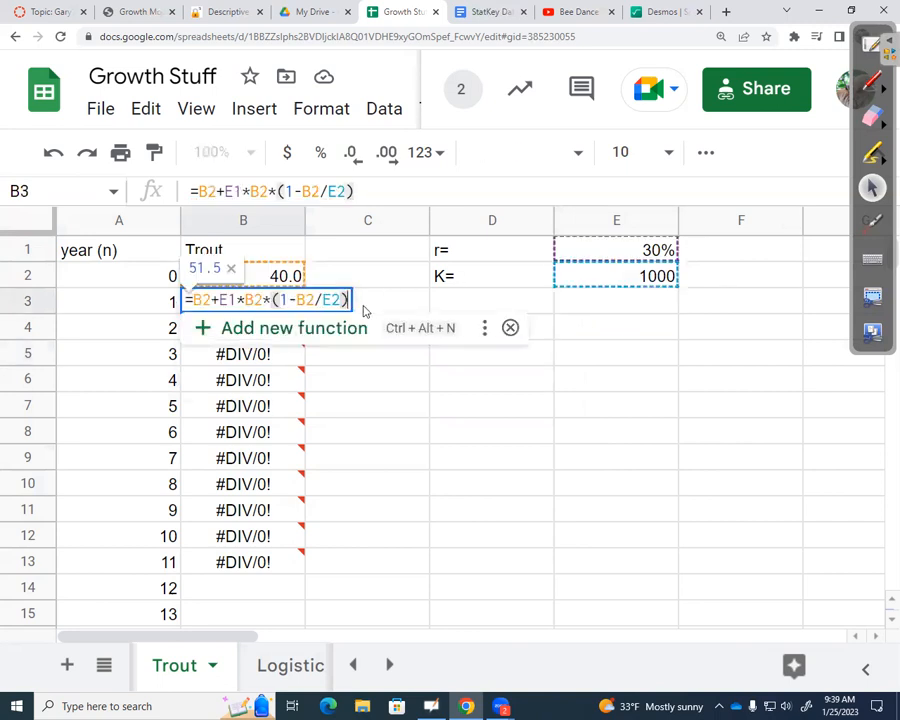
pyautogui.click(472, 512)
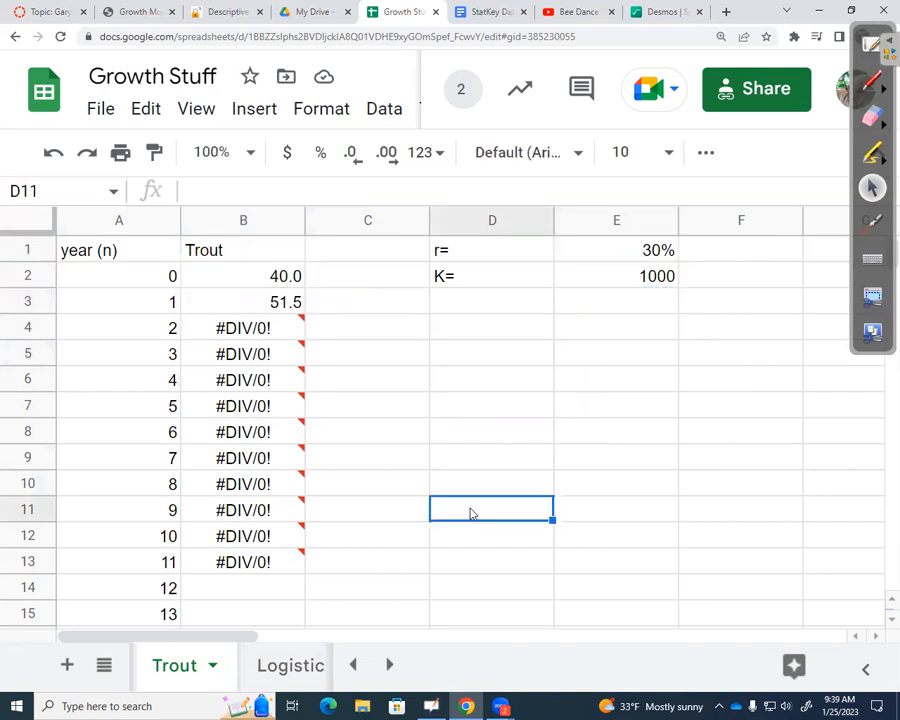
# - Lock the row references to r and K in the B3 formula so it reads =B2+E$1*B2*(1-B2/E$2)
pyautogui.hotkey('ctrl', '+')
pyautogui.hotkey('ctrl', '+')
pyautogui.hotkey('ctrl', '+')
pyautogui.hotkey('ctrl', '+')
pyautogui.hotkey('ctrl', '+')
pyautogui.hotkey('ctrl', '+')
pyautogui.hotkey('ctrl', '+')
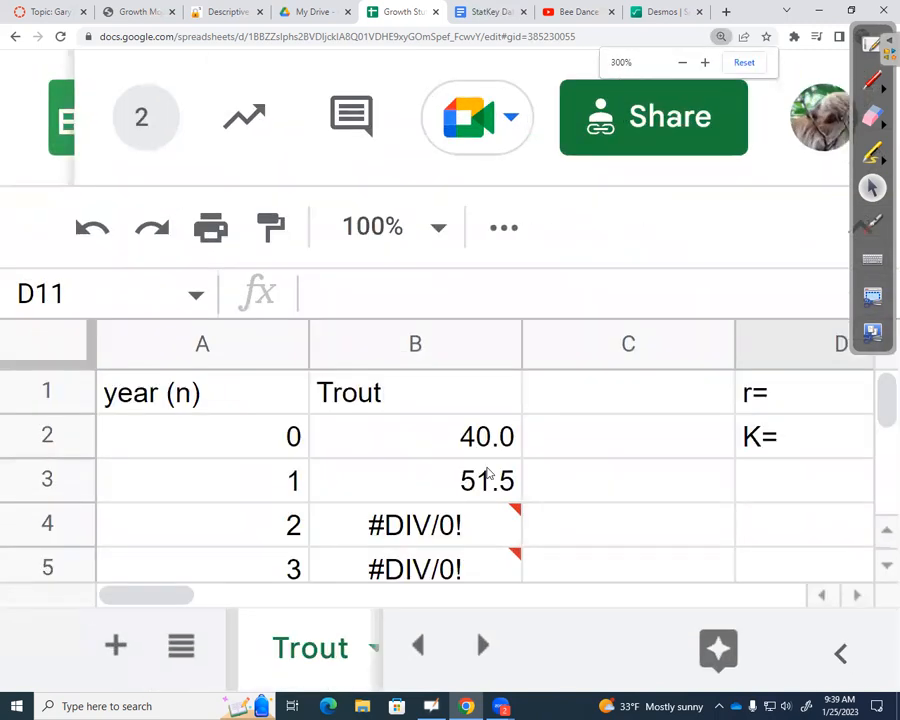
pyautogui.hotkey('ctrl', '-')
pyautogui.click(397, 415)
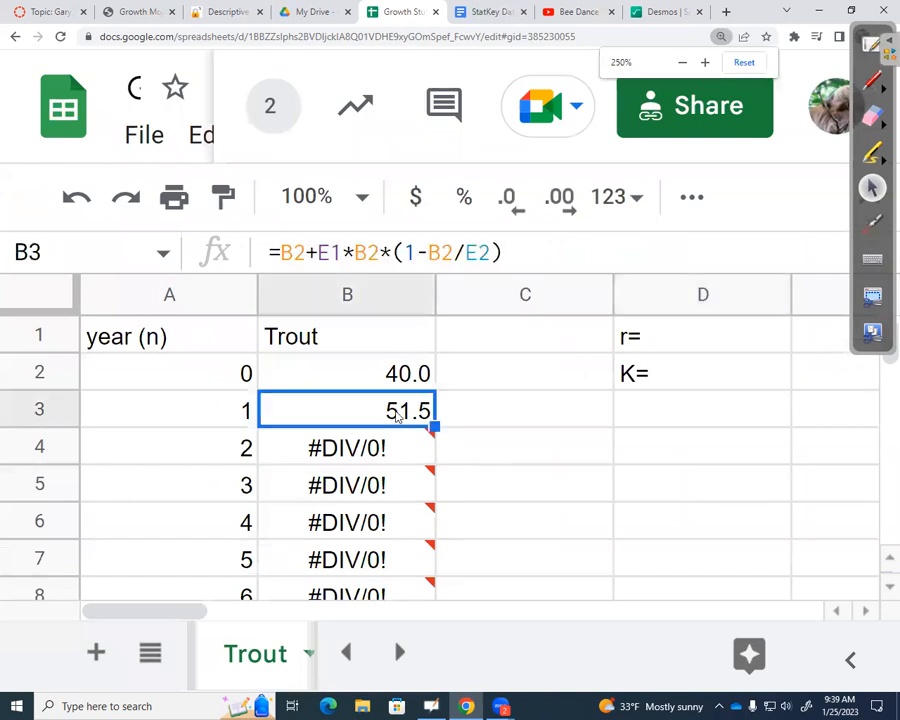
pyautogui.doubleClick(397, 415)
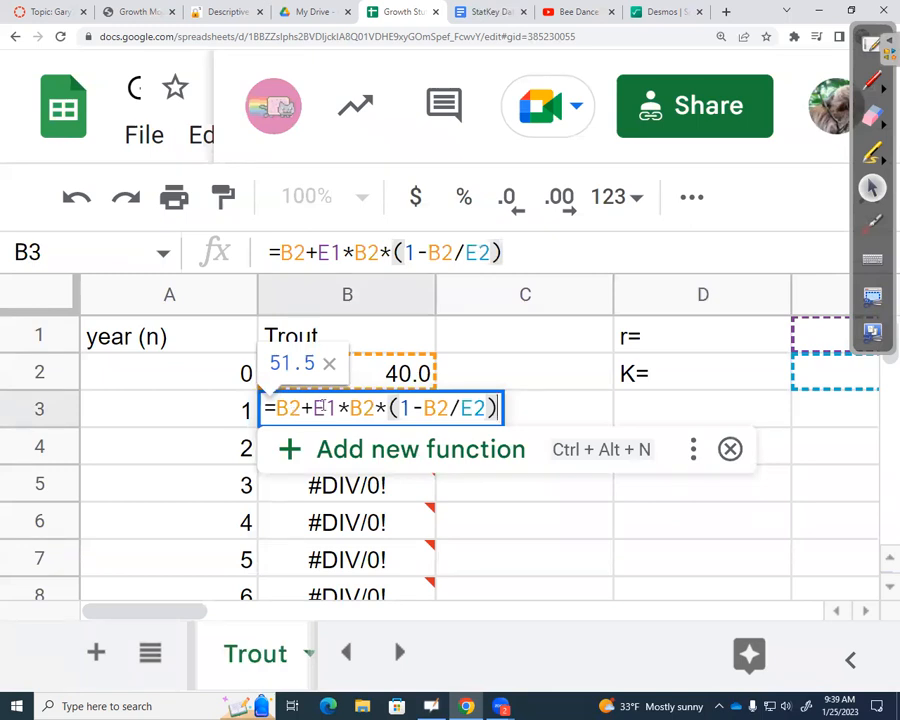
pyautogui.click(327, 408)
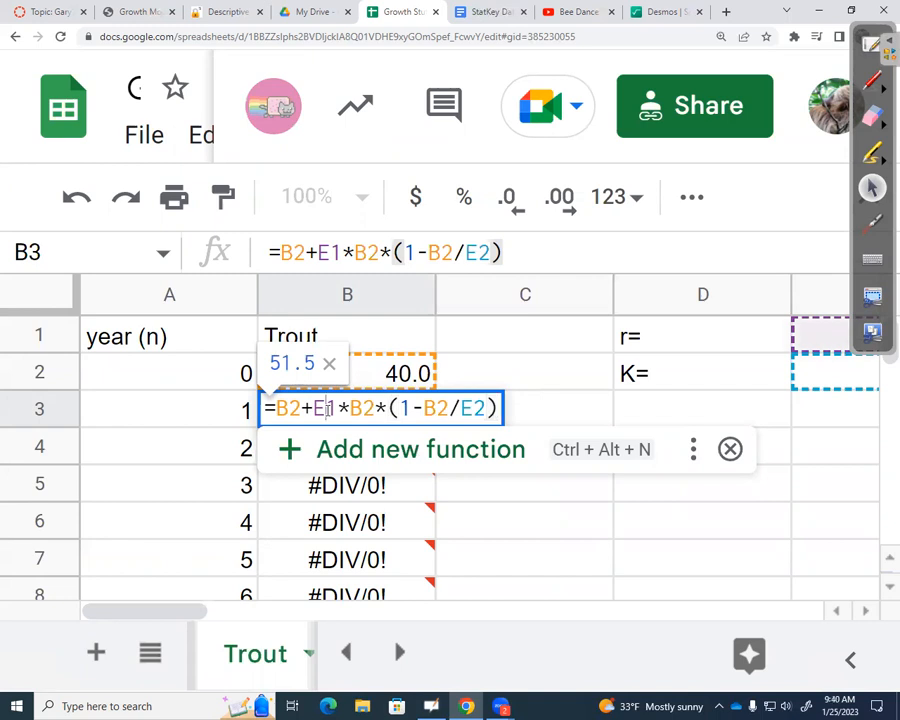
pyautogui.write('$')
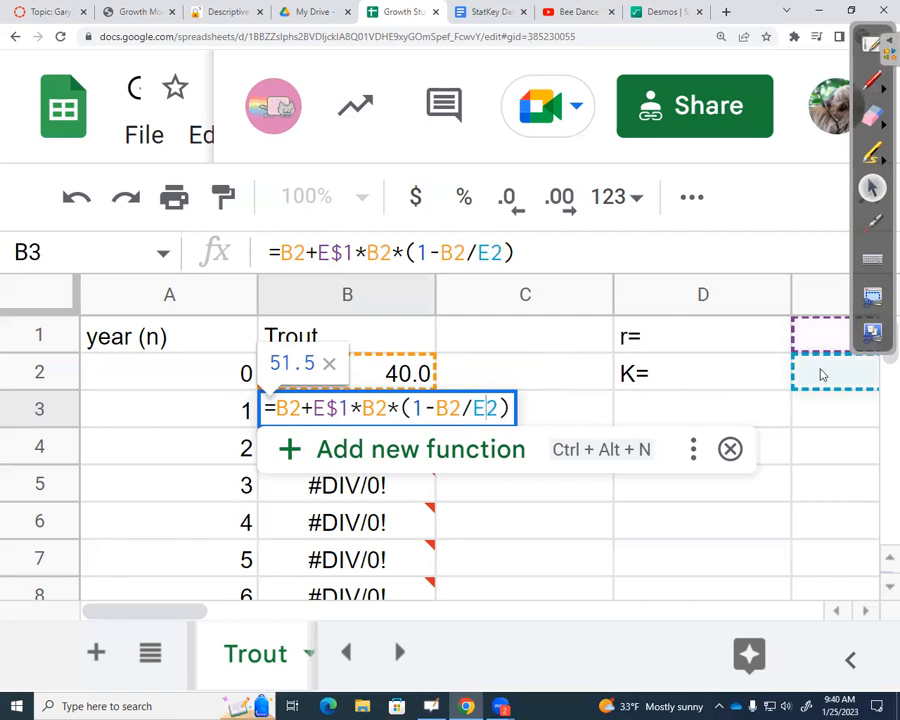
pyautogui.write('%')
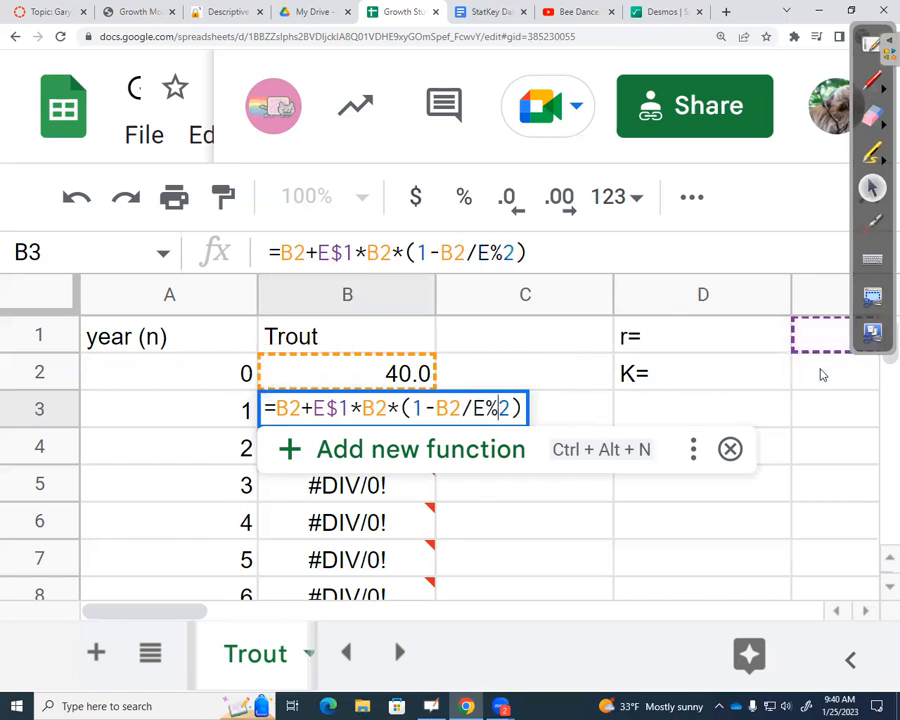
pyautogui.press('BackSpace')
pyautogui.write('$')
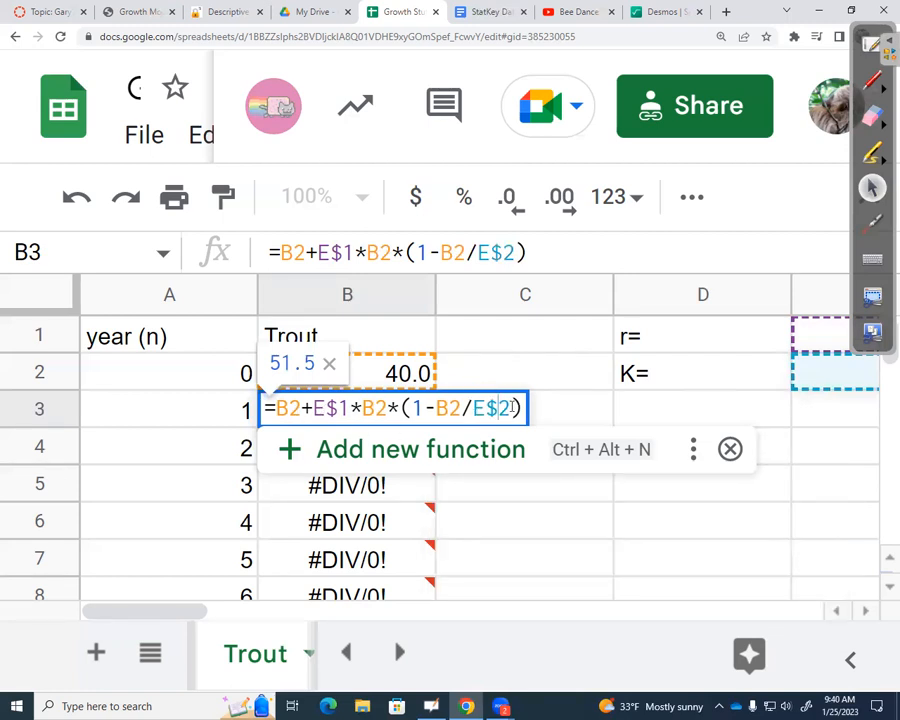
pyautogui.press('Return')
# - Fill the corrected logistic formula from B3 down through B27
pyautogui.click(430, 411)
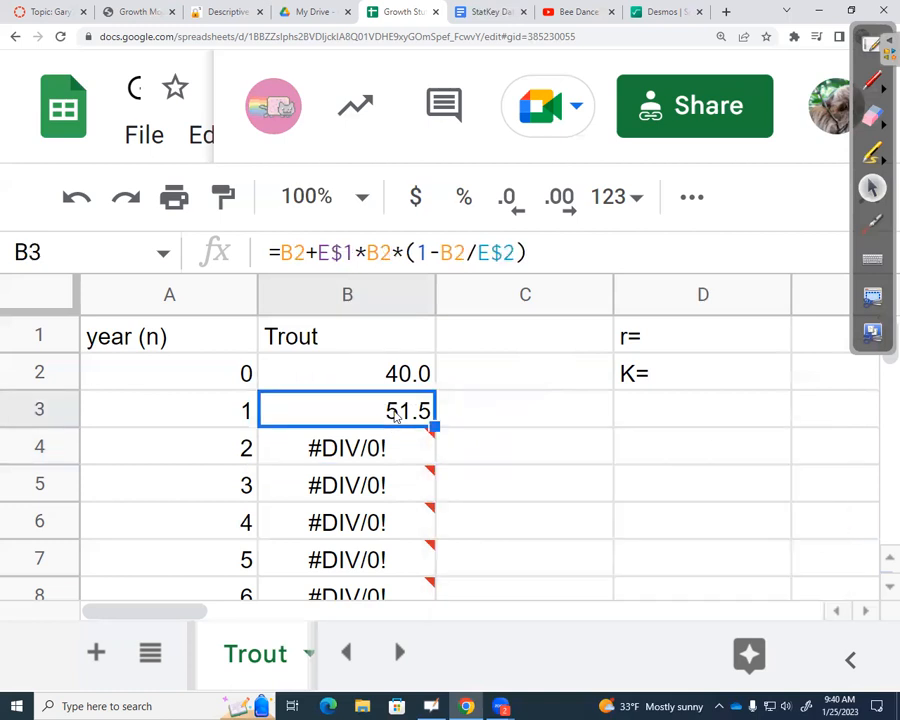
pyautogui.moveTo(437, 429); pyautogui.dragTo(427, 637)
pyautogui.scroll(6, 547, 442)
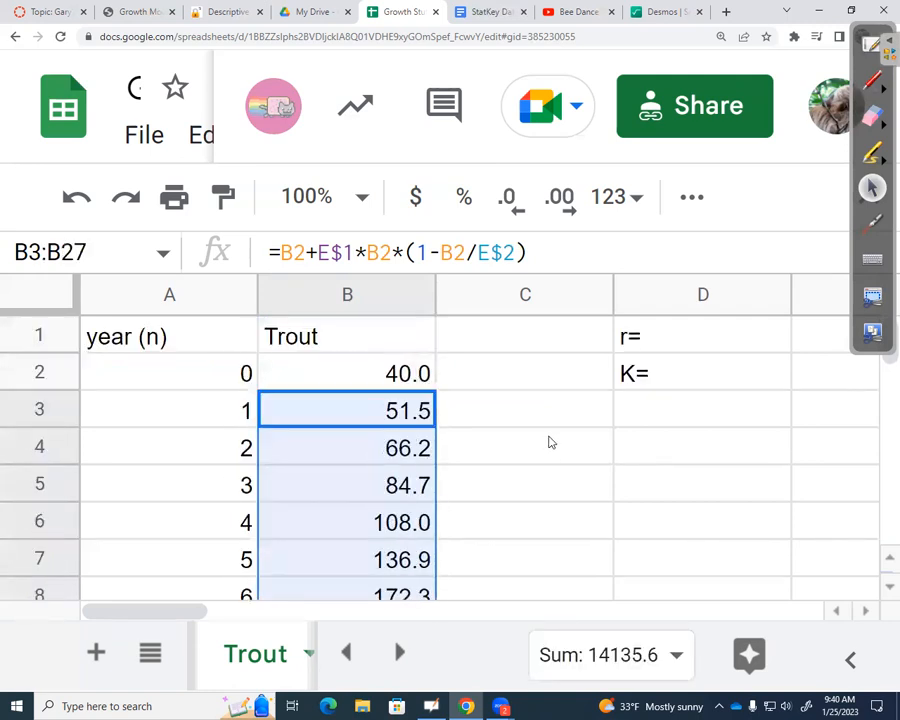
# - Inspect the filled formulas in B4 and B5 for the locked E$1 and E$2 references
pyautogui.click(390, 448)
pyautogui.doubleClick(390, 448)
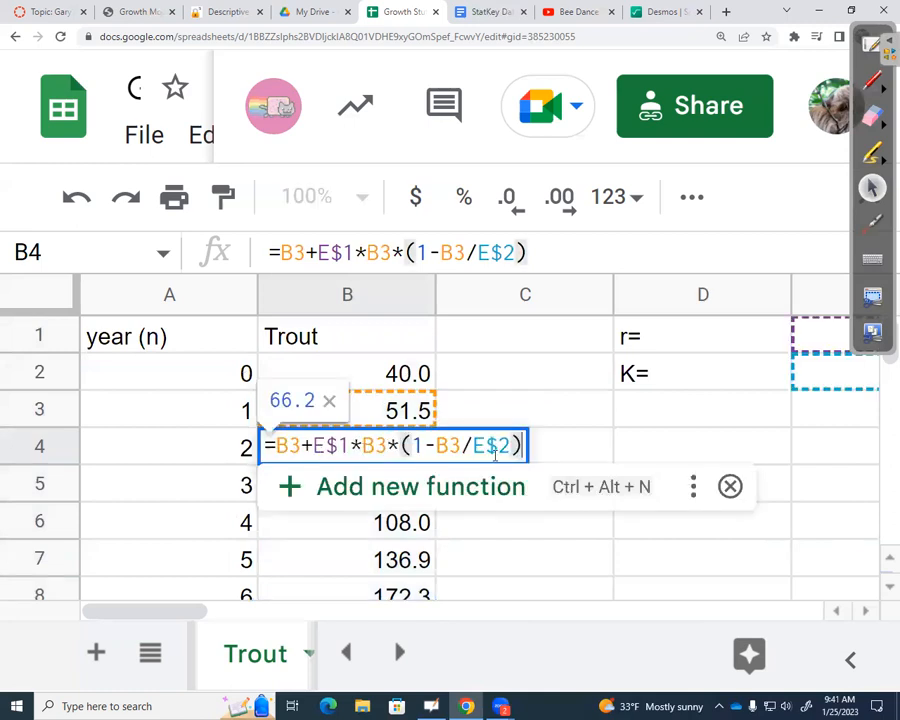
pyautogui.press('Return')
pyautogui.doubleClick(348, 483)
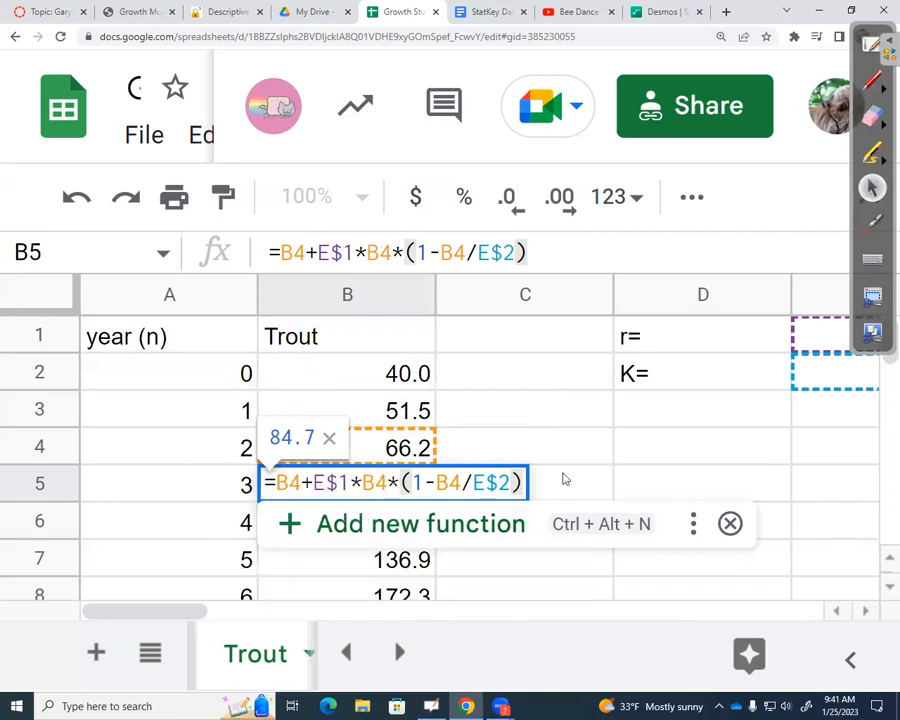
pyautogui.press('Return')
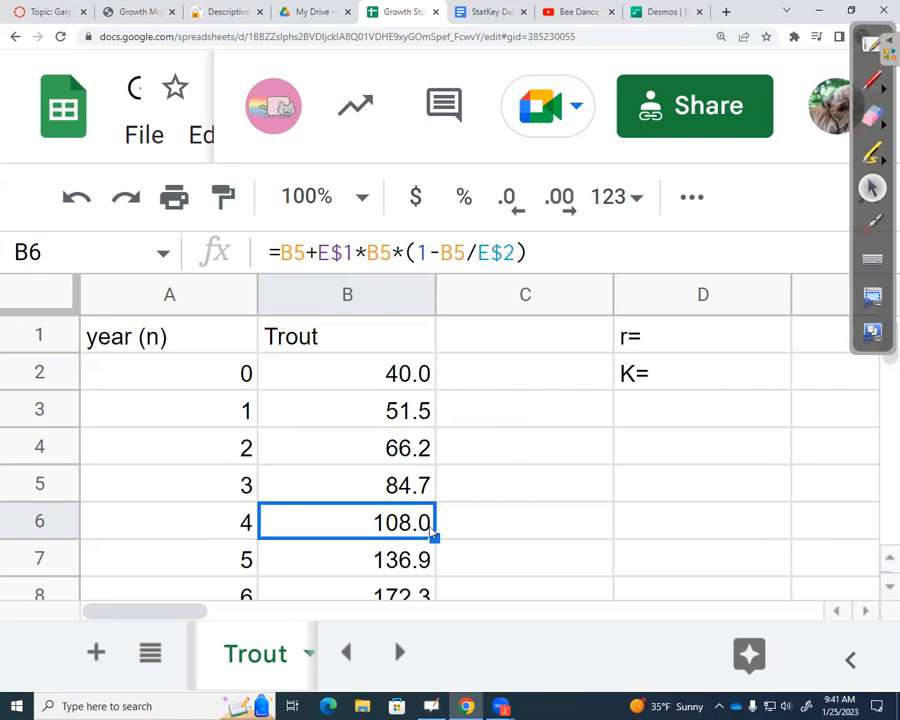
pyautogui.hotkey('ctrl', '-')
pyautogui.hotkey('ctrl', '-')
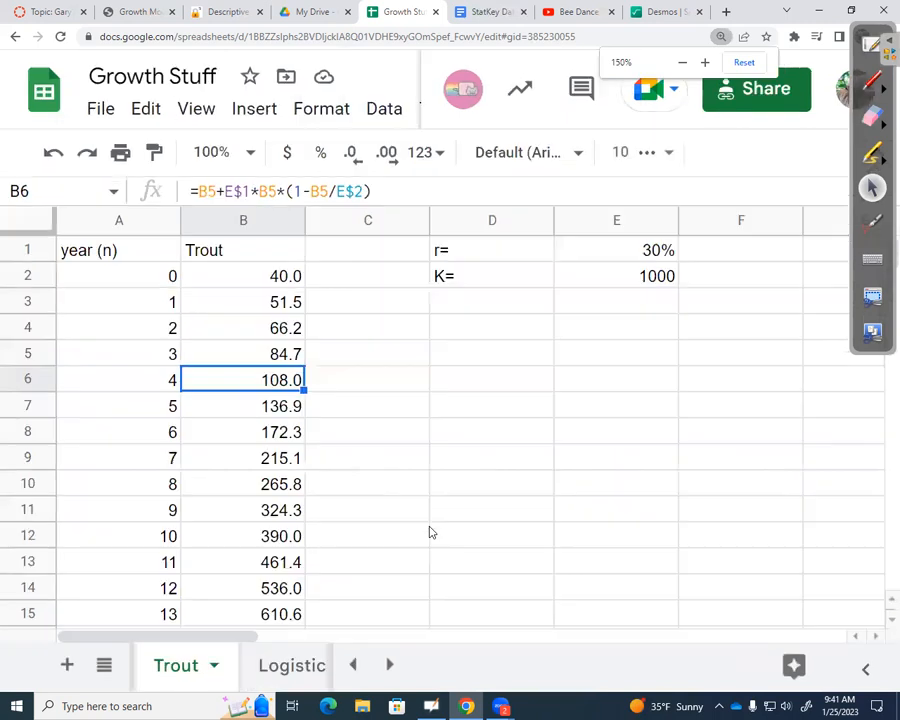
# - Switch to the OpenBoard whiteboard and circle the logistic equation and the values 40, 1000 and 30% with the yellow highlighter
pyautogui.click(870, 46)
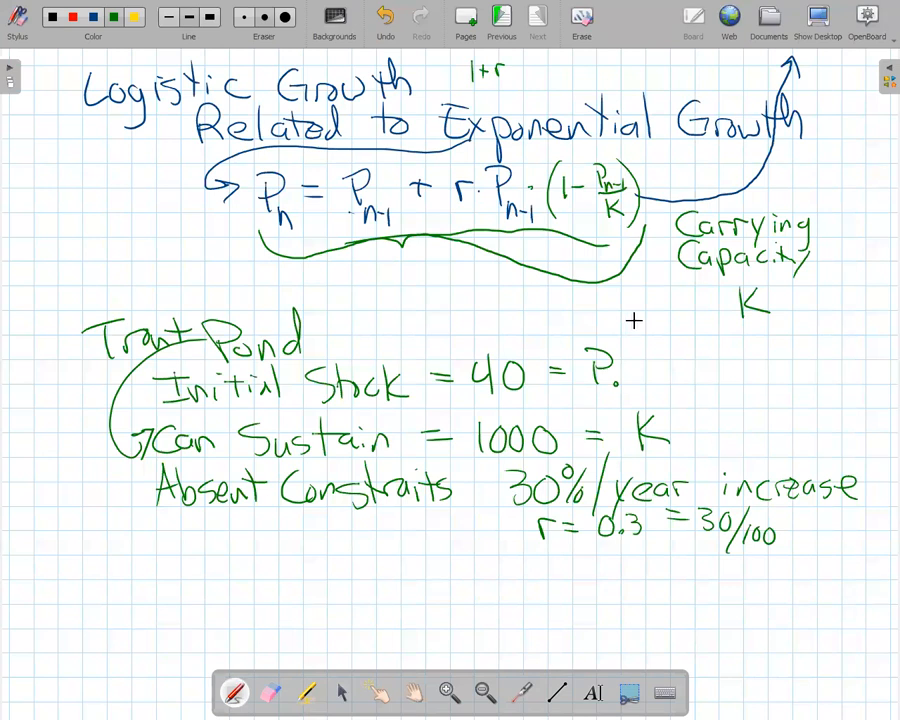
pyautogui.click(306, 692)
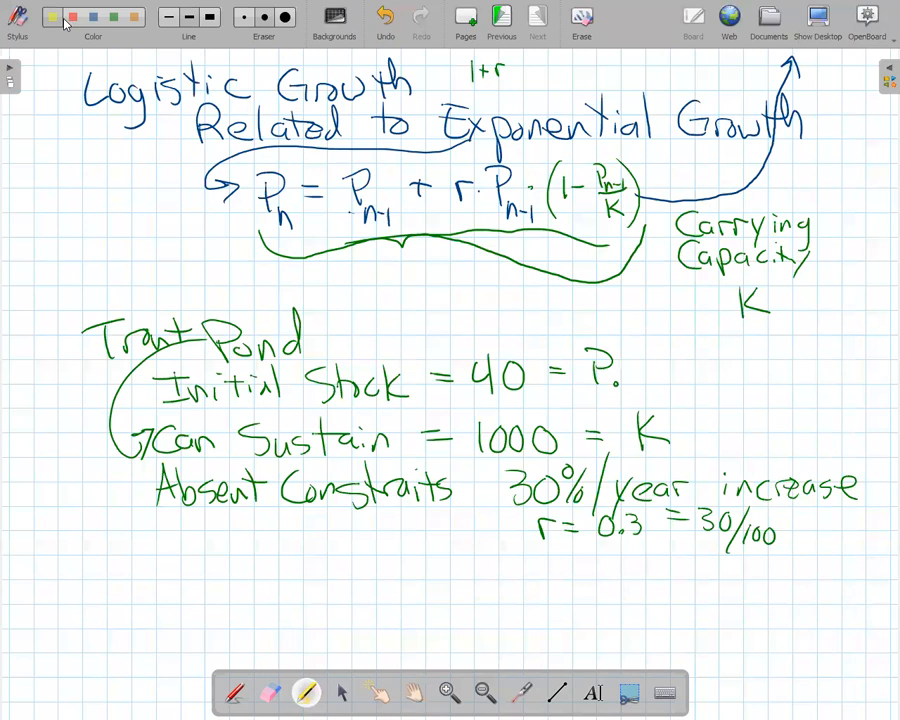
pyautogui.moveTo(330, 150)
pyautogui.mouseDown()
pyautogui.moveTo(300, 252)
pyautogui.moveTo(600, 242)
pyautogui.moveTo(367, 158)
pyautogui.mouseUp()
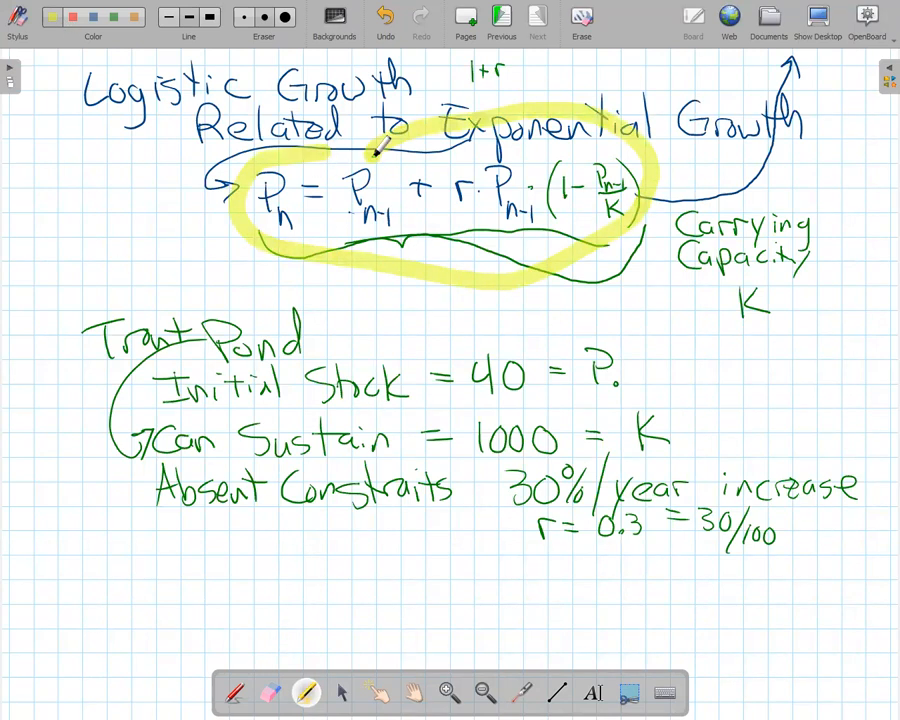
pyautogui.moveTo(532, 342)
pyautogui.mouseDown()
pyautogui.moveTo(447, 372)
pyautogui.moveTo(535, 350)
pyautogui.mouseUp()
pyautogui.moveTo(524, 406)
pyautogui.mouseDown()
pyautogui.moveTo(526, 464)
pyautogui.moveTo(520, 390)
pyautogui.mouseUp()
pyautogui.moveTo(567, 468)
pyautogui.mouseDown()
pyautogui.moveTo(488, 512)
pyautogui.moveTo(560, 472)
pyautogui.mouseUp()
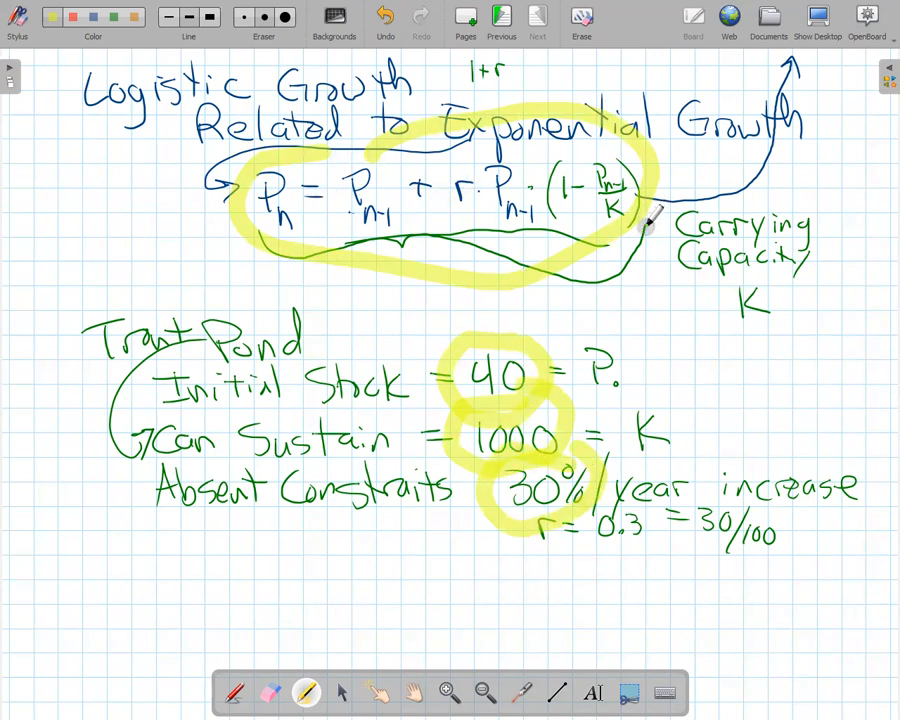
# - Write the start of the year 1 calculation, P1 = 40 + 0.3 ×, with the green pen below the trout pond data
pyautogui.click(235, 692)
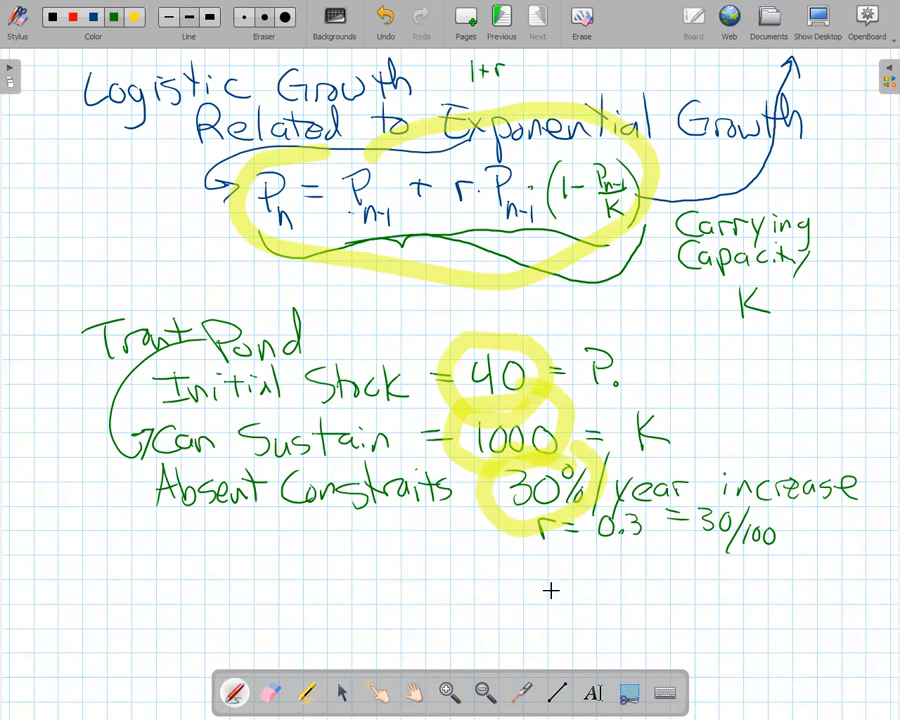
pyautogui.moveTo(190, 563); pyautogui.dragTo(226, 630)
pyautogui.moveTo(255, 585); pyautogui.dragTo(270, 585)
pyautogui.moveTo(256, 597); pyautogui.dragTo(317, 598)
pyautogui.moveTo(311, 584)
pyautogui.mouseDown()
pyautogui.moveTo(311, 606)
pyautogui.moveTo(330, 585)
pyautogui.moveTo(357, 601)
pyautogui.moveTo(402, 585)
pyautogui.moveTo(433, 598)
pyautogui.moveTo(468, 596)
pyautogui.mouseUp()
pyautogui.click(415, 598)
pyautogui.moveTo(468, 583); pyautogui.dragTo(459, 596)
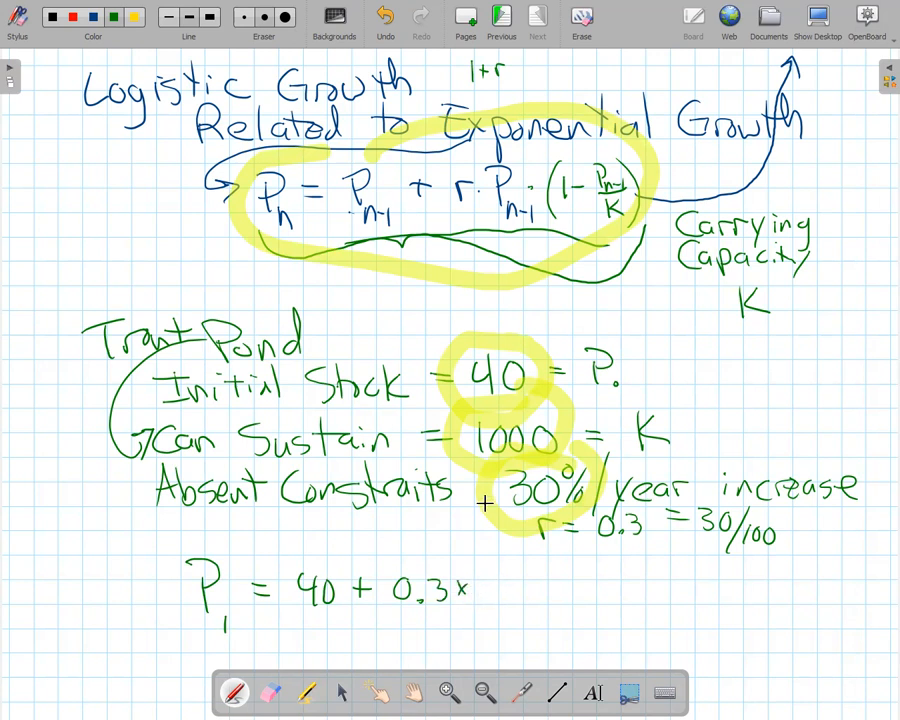
# - Circle 40 = P0, label the calculation's terms P0, r and × P0, and extend it with 40 × (1 −
pyautogui.moveTo(461, 402)
pyautogui.mouseDown()
pyautogui.moveTo(628, 342)
pyautogui.moveTo(628, 396)
pyautogui.moveTo(632, 336)
pyautogui.mouseUp()
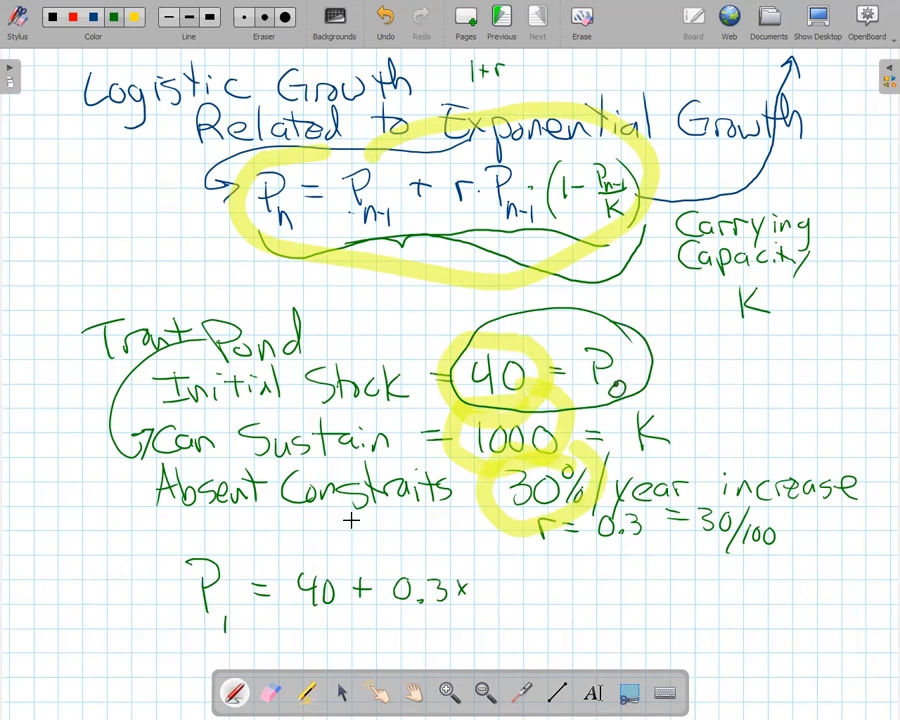
pyautogui.moveTo(224, 614); pyautogui.dragTo(225, 630)
pyautogui.click(317, 548)
pyautogui.moveTo(307, 550)
pyautogui.mouseDown()
pyautogui.moveTo(309, 538)
pyautogui.moveTo(321, 550)
pyautogui.mouseUp()
pyautogui.moveTo(409, 553)
pyautogui.mouseDown()
pyautogui.moveTo(486, 549)
pyautogui.moveTo(491, 603)
pyautogui.mouseUp()
pyautogui.moveTo(511, 580); pyautogui.dragTo(532, 598)
pyautogui.moveTo(532, 586)
pyautogui.mouseDown()
pyautogui.moveTo(522, 598)
pyautogui.moveTo(556, 612)
pyautogui.moveTo(607, 588)
pyautogui.mouseUp()
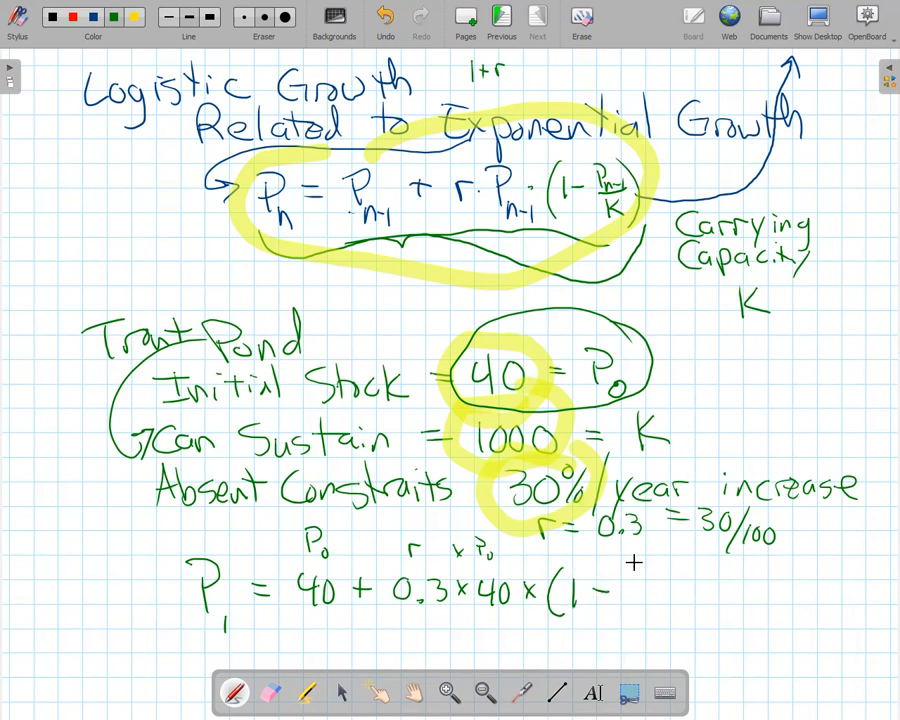
# - Complete the P1 calculation with 40/1000), label that fraction P0/K, and draw a brace under the whole expression
pyautogui.moveTo(643, 562); pyautogui.dragTo(648, 569)
pyautogui.moveTo(657, 555)
pyautogui.mouseDown()
pyautogui.moveTo(664, 569)
pyautogui.moveTo(636, 598)
pyautogui.moveTo(656, 592)
pyautogui.moveTo(664, 608)
pyautogui.moveTo(687, 593)
pyautogui.mouseUp()
pyautogui.moveTo(697, 592); pyautogui.dragTo(714, 612)
pyautogui.moveTo(304, 618)
pyautogui.mouseDown()
pyautogui.moveTo(314, 636)
pyautogui.moveTo(690, 635)
pyautogui.mouseUp()
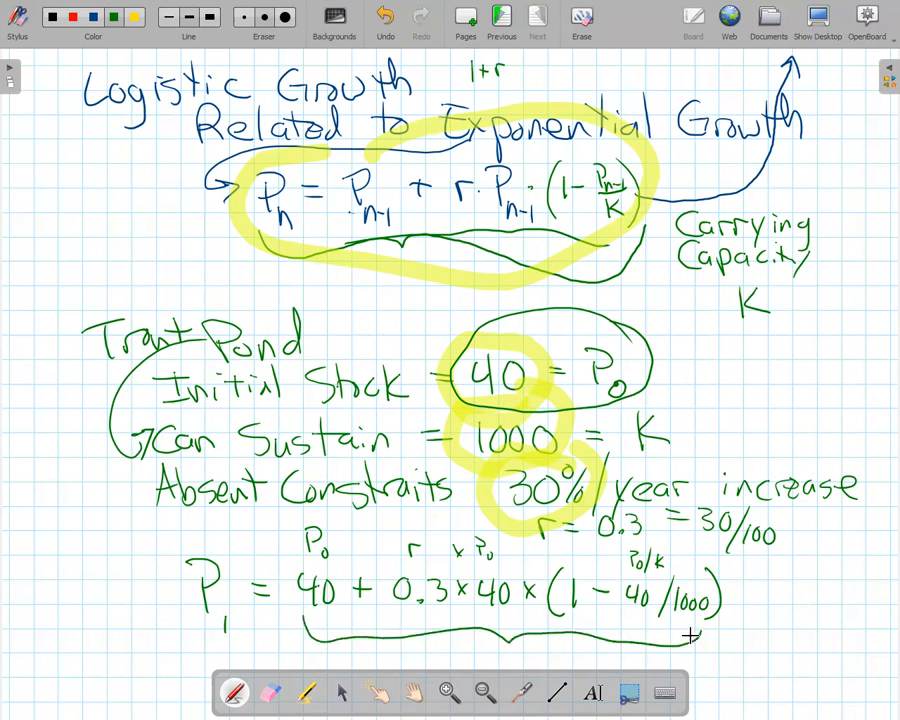
# - Switch from the whiteboard to the Desmos scientific calculator in the browser and start a new empty expression line
pyautogui.click(814, 19)
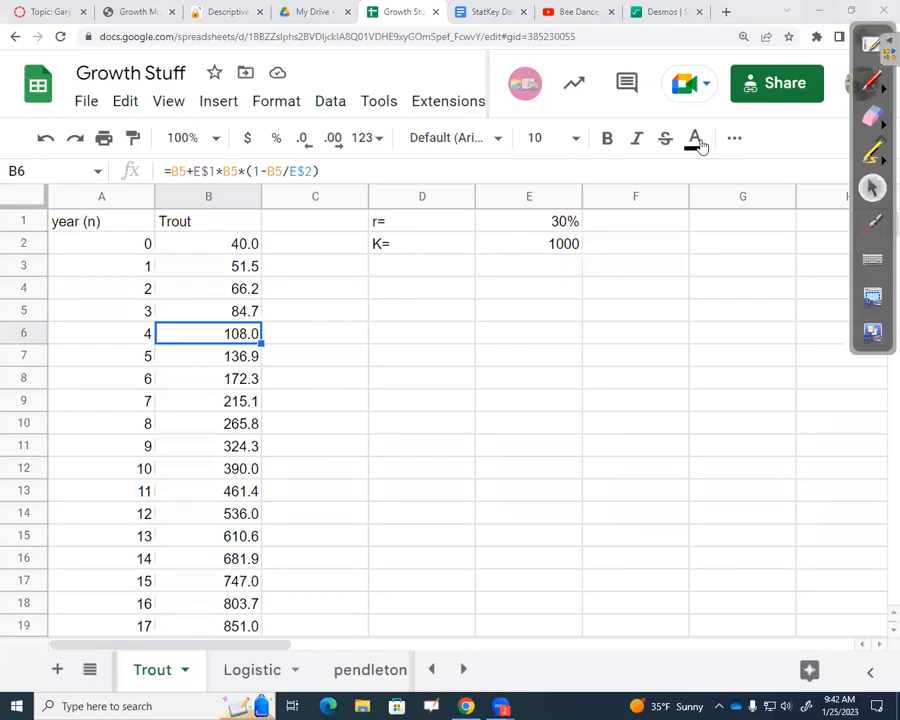
pyautogui.click(659, 14)
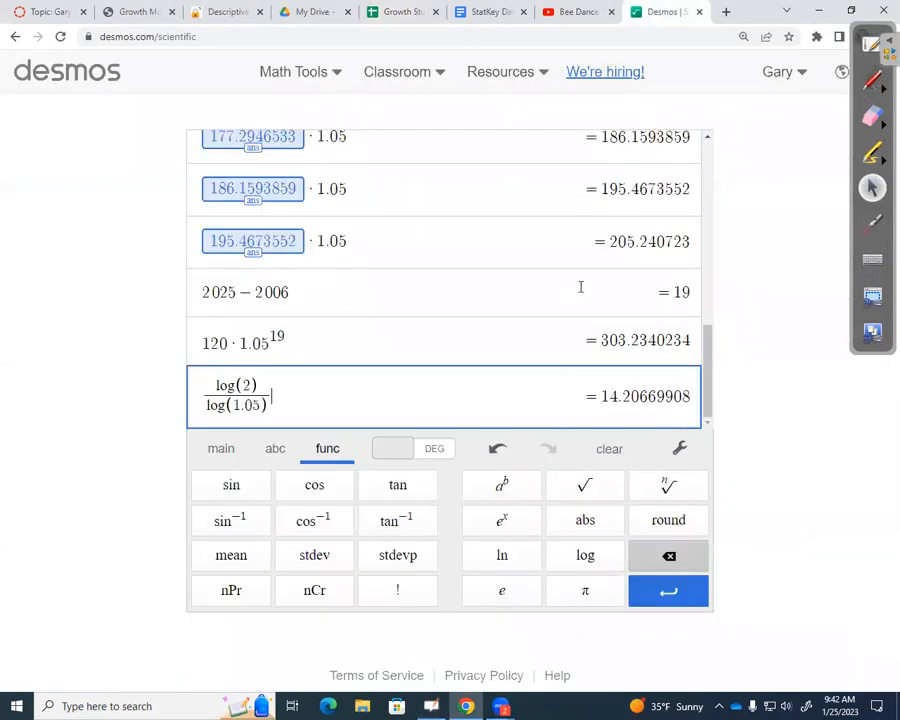
pyautogui.press('Return')
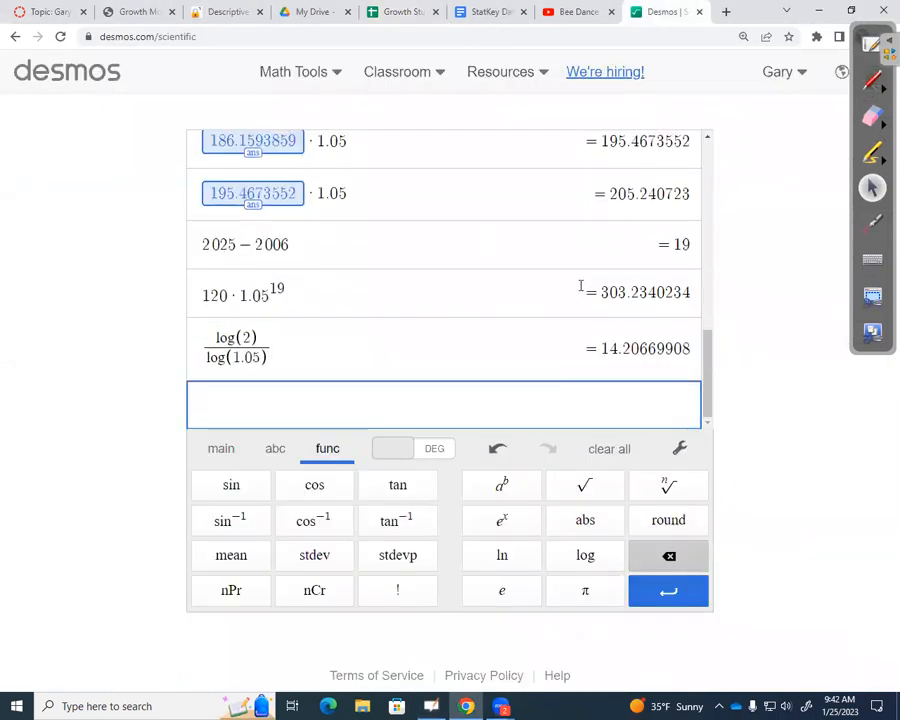
# - Evaluate the year 1 population expression 40 + 0.3 · 40 · (1 − 40/1000)
pyautogui.write('40+0.3')
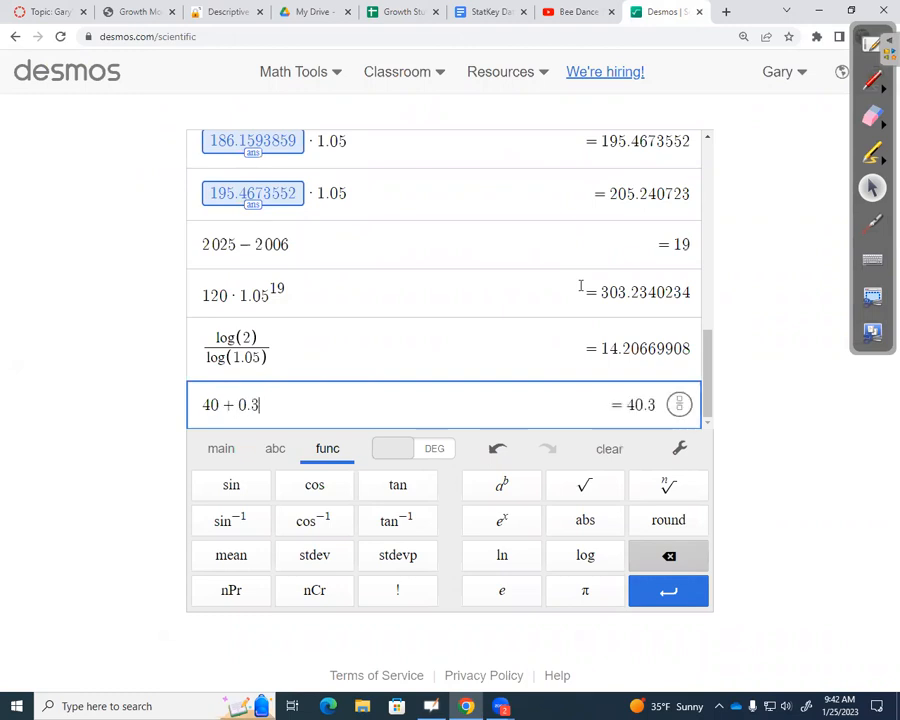
pyautogui.write('*4-')
pyautogui.press('BackSpace')
pyautogui.write('0*(1-')
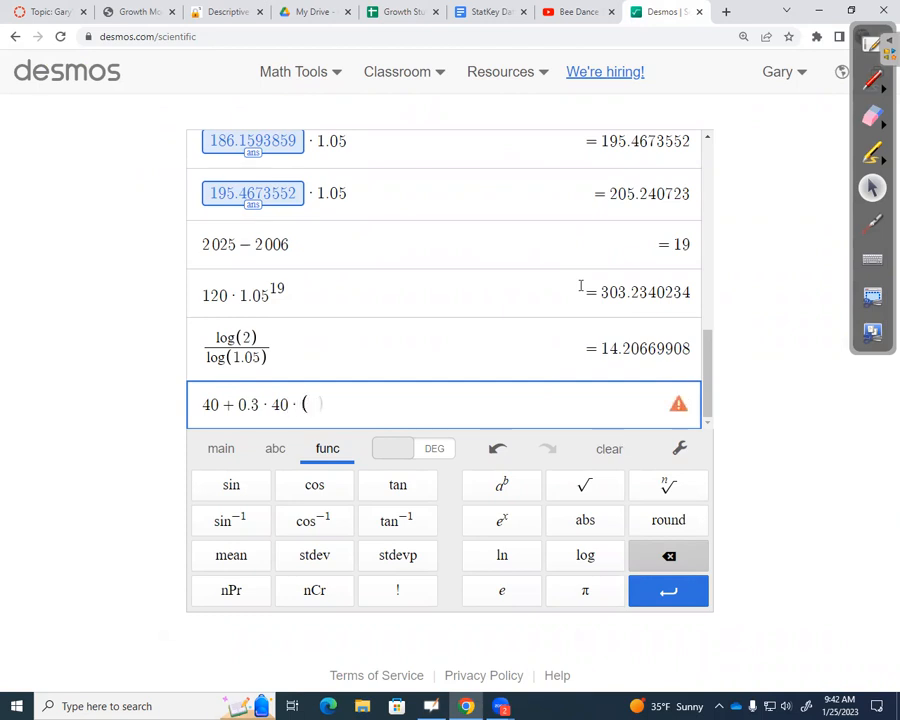
pyautogui.write('40')
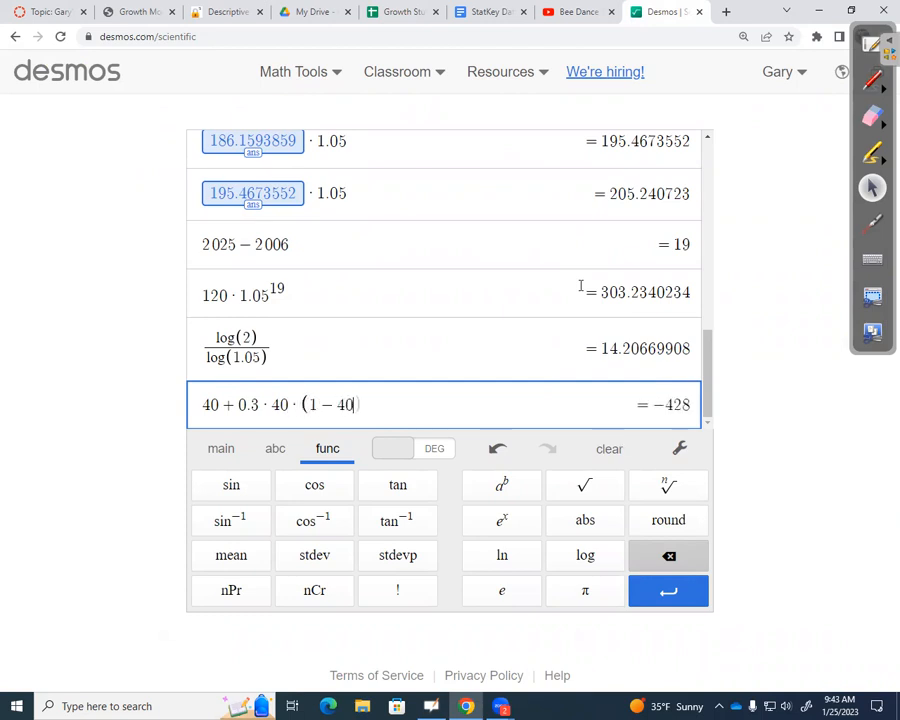
pyautogui.write('/1000)')
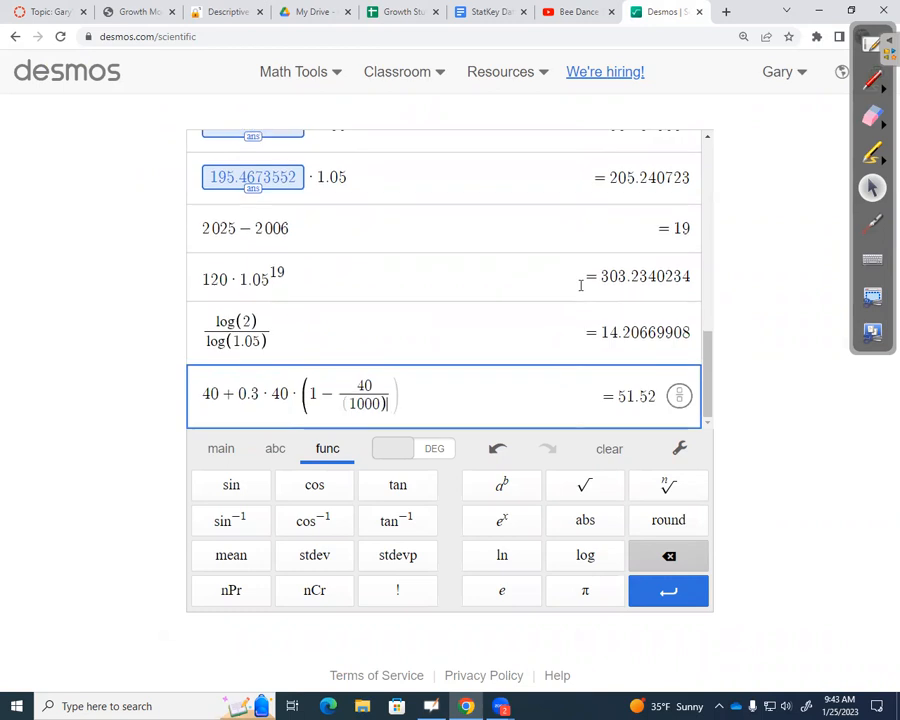
pyautogui.press('BackSpace')
pyautogui.press('Right')
pyautogui.press('Right')
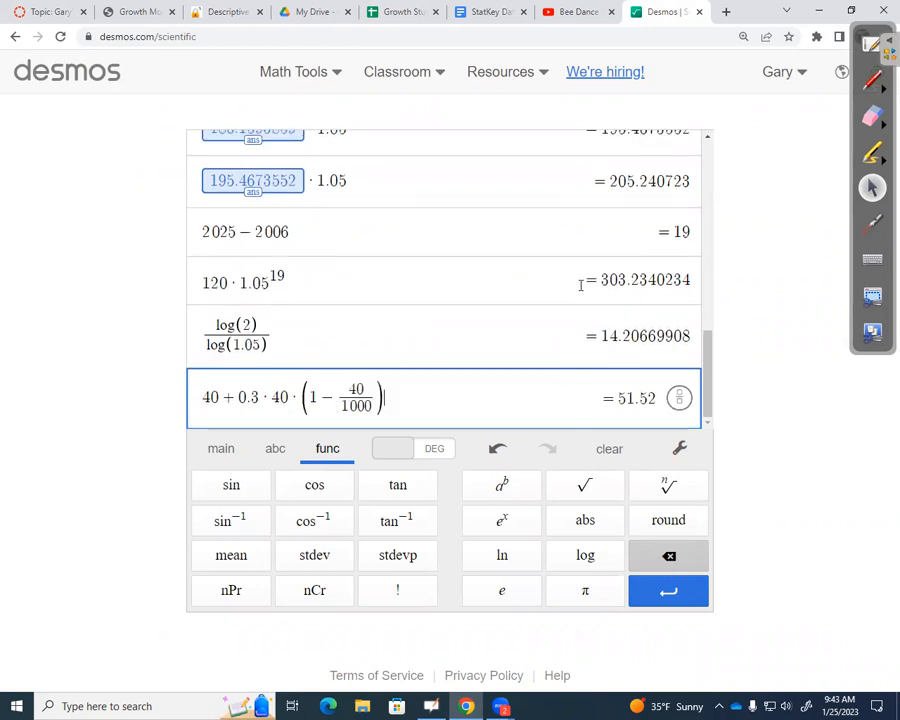
pyautogui.press('Return')
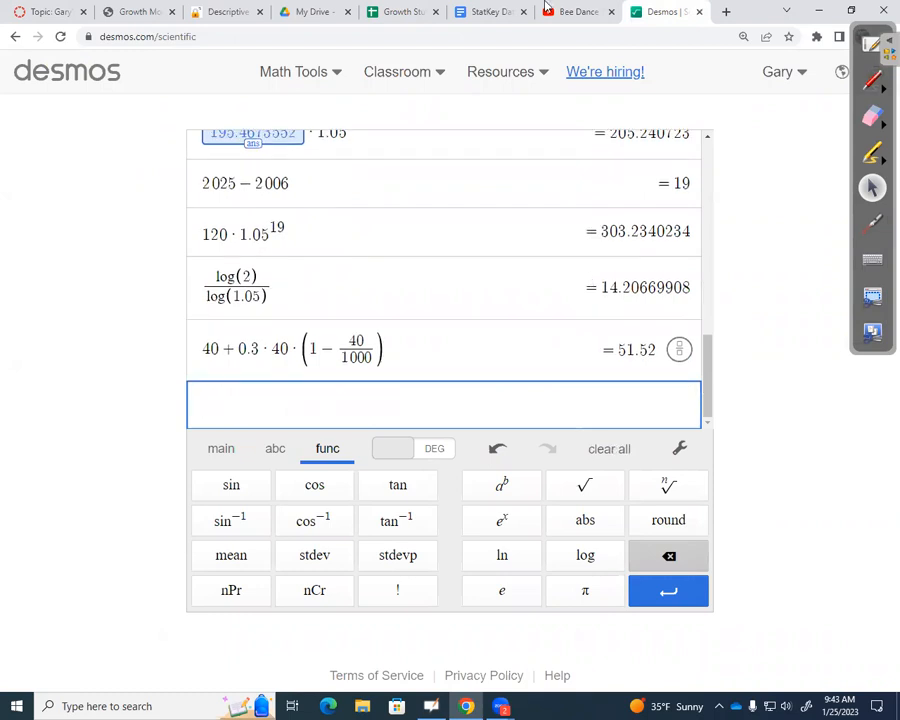
# - Return to the Growth Stuff spreadsheet and show the year 1 trout population in B3 with two decimal places
pyautogui.click(414, 14)
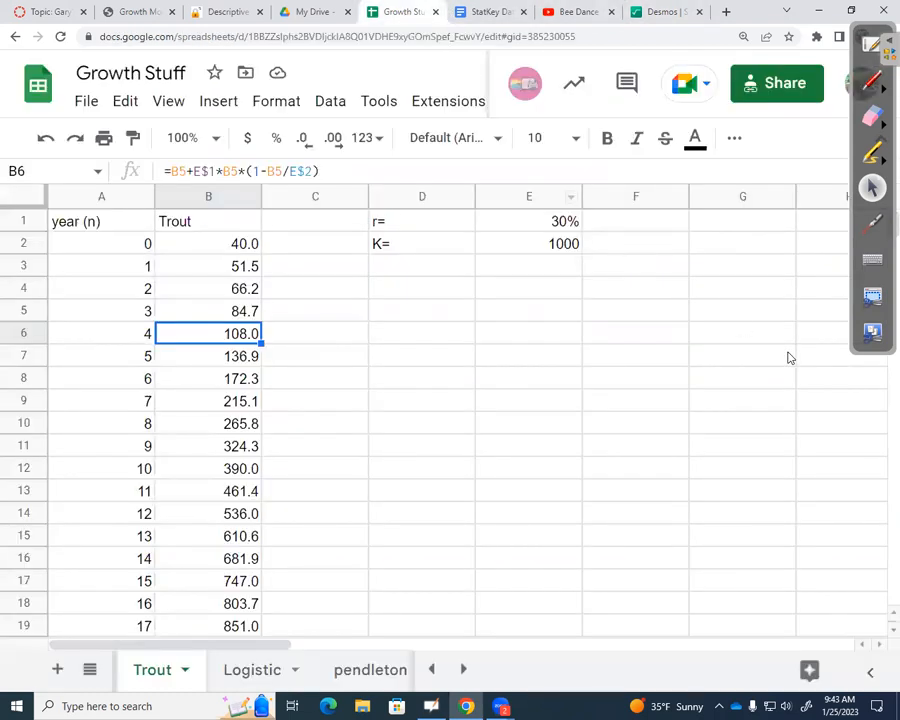
pyautogui.click(180, 268)
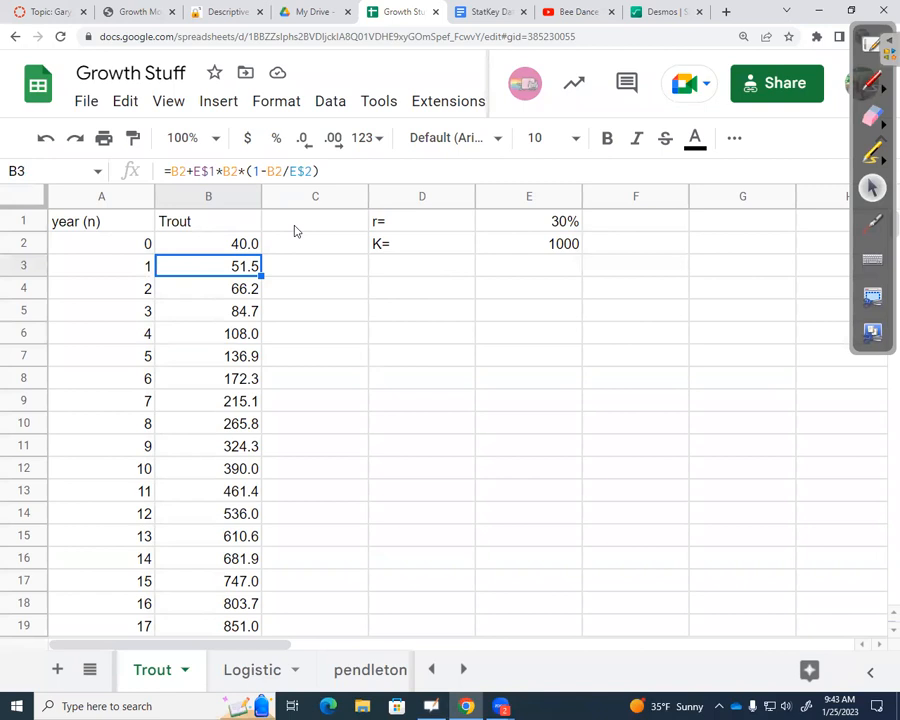
pyautogui.click(336, 140)
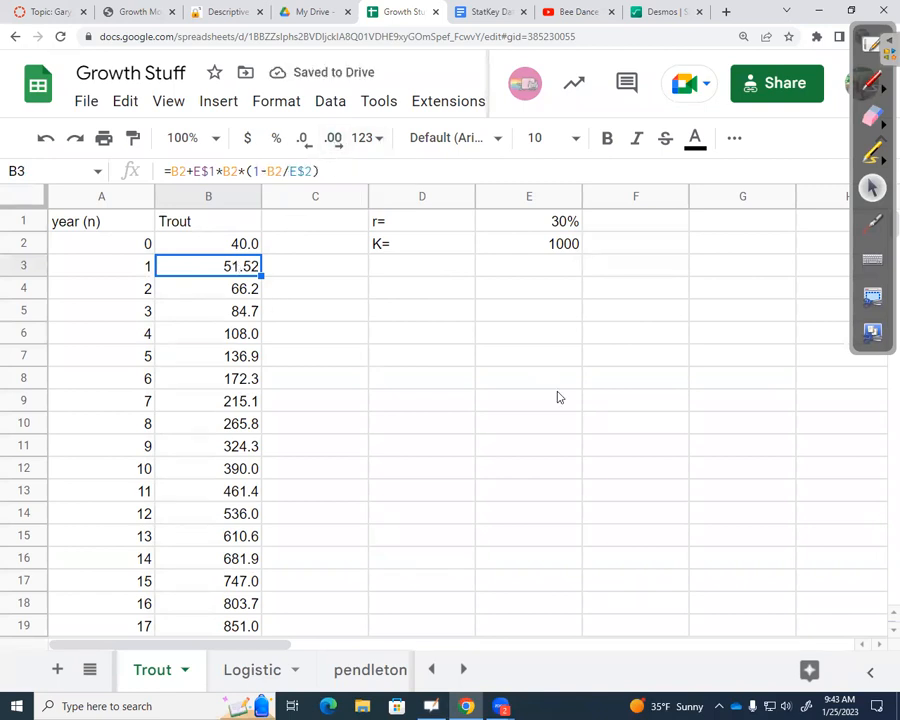
# - Compare the formulas in B4 and B3 with the starting value in B2, and examine B3's locked reference E$1
pyautogui.click(235, 292)
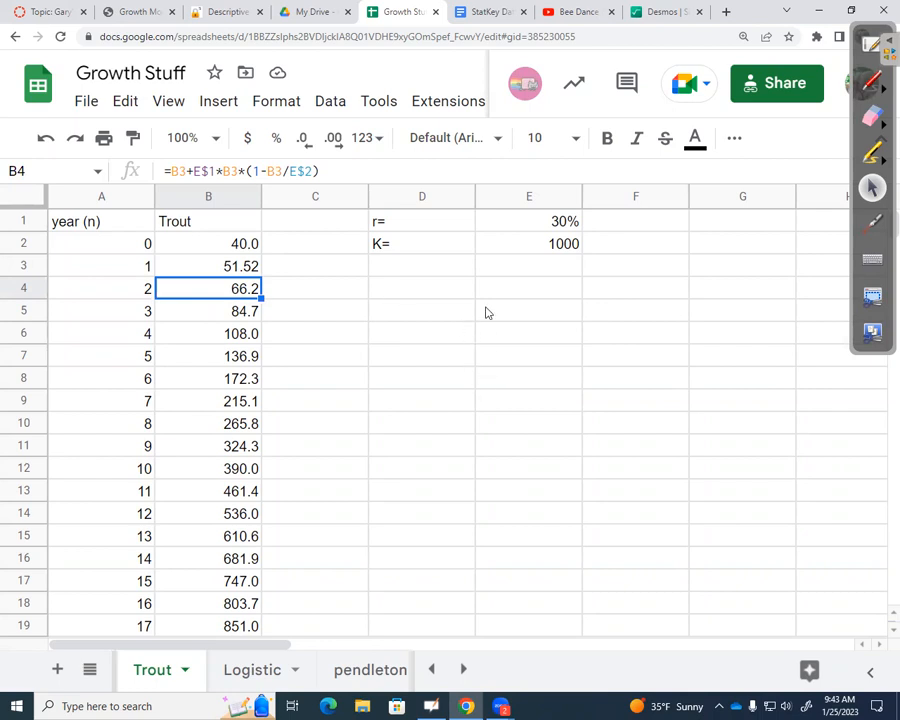
pyautogui.click(245, 250)
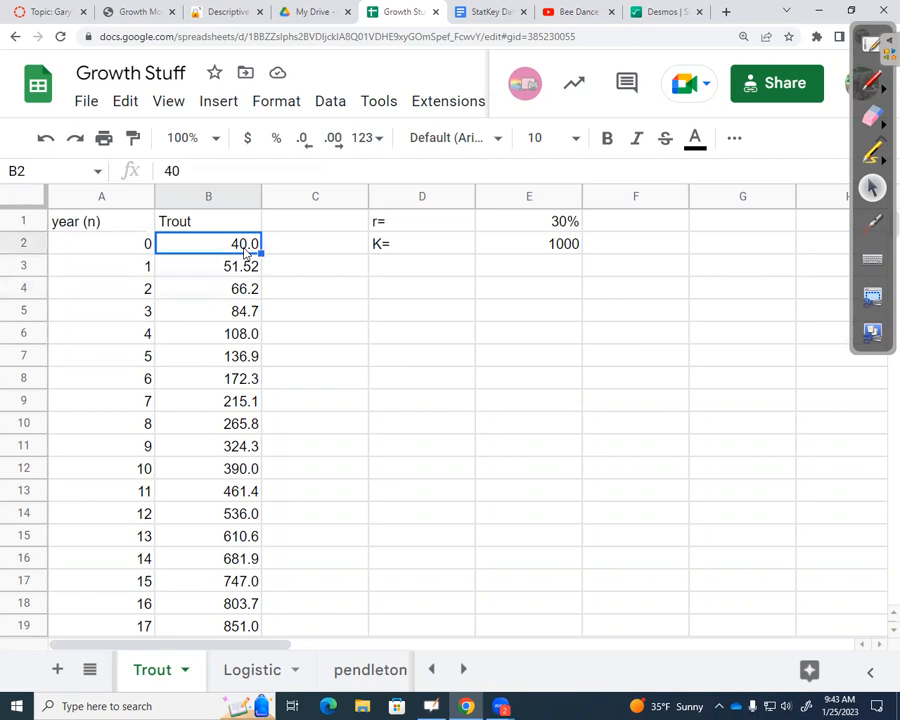
pyautogui.click(240, 268)
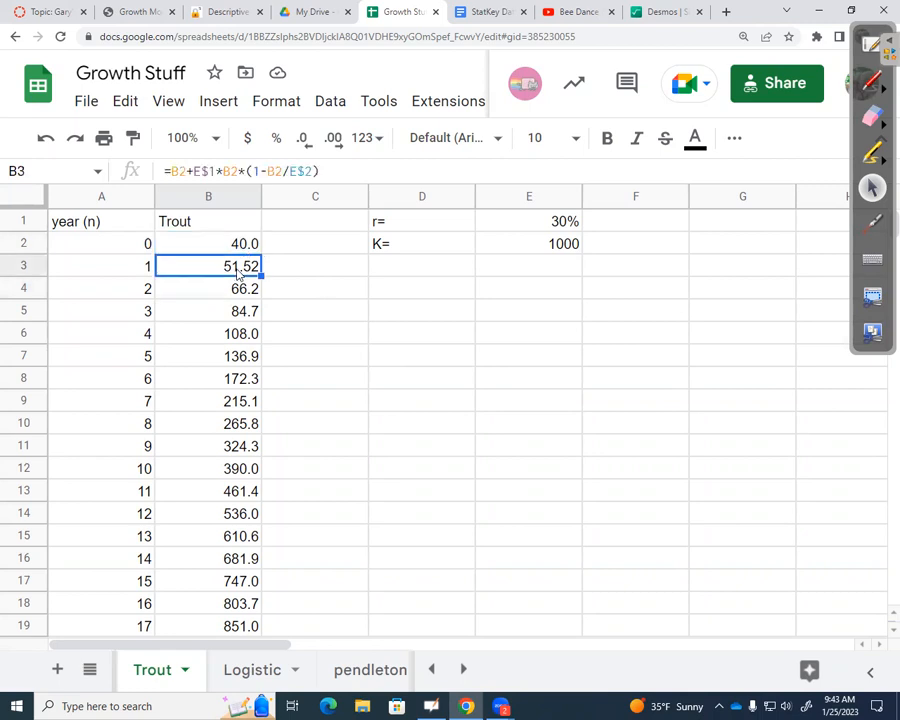
pyautogui.doubleClick(213, 171)
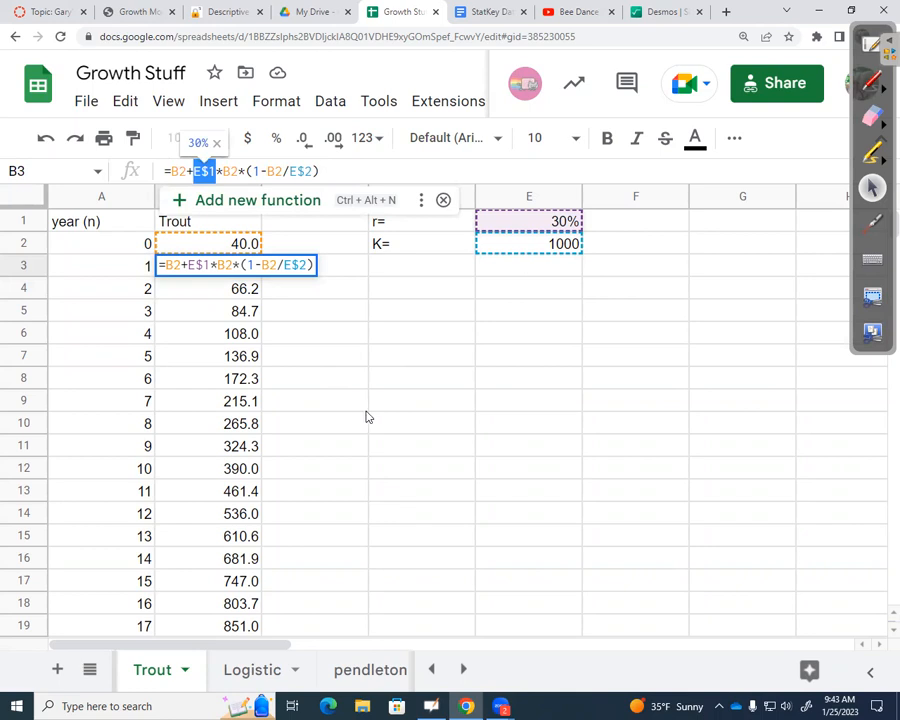
pyautogui.press('Return')
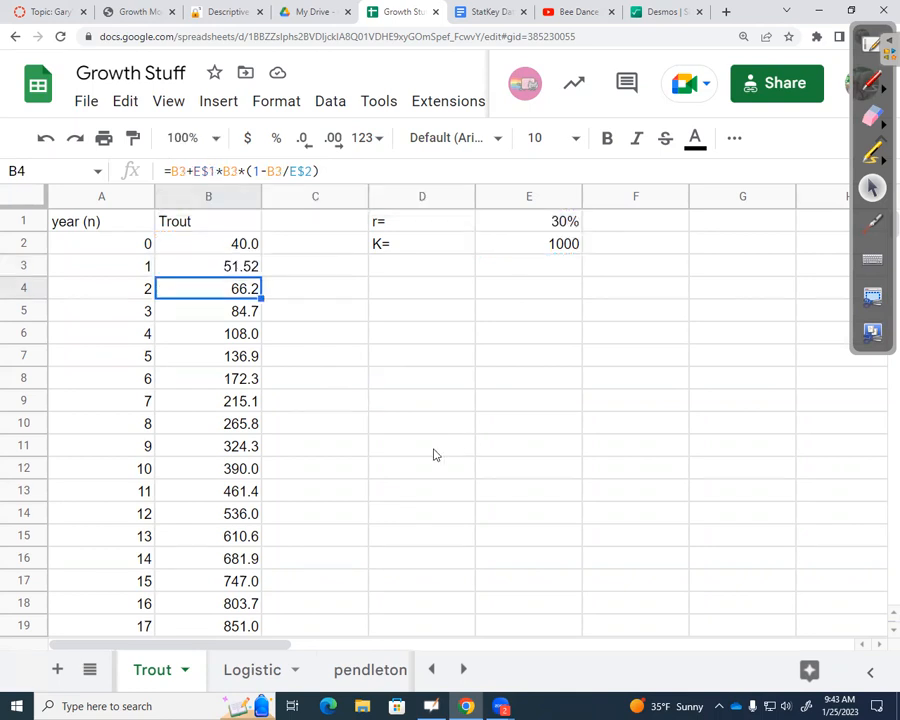
# - Extend the year numbering in column A down to year 25 in row 27, alongside the last trout values
pyautogui.scroll(-3, 422, 523)
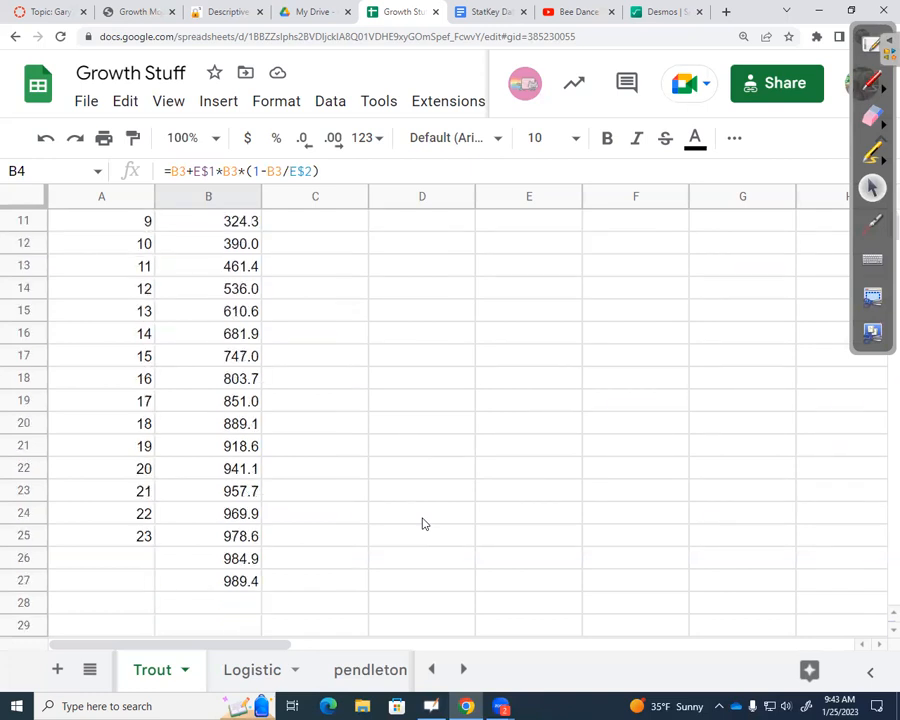
pyautogui.moveTo(132, 515); pyautogui.dragTo(153, 583)
pyautogui.click(333, 608)
# - Insert a scatter chart of Trout vs. year (n) from A1:B27, collapse the OpenBoard palette and close the chart editor
pyautogui.moveTo(236, 578); pyautogui.dragTo(134, 204)
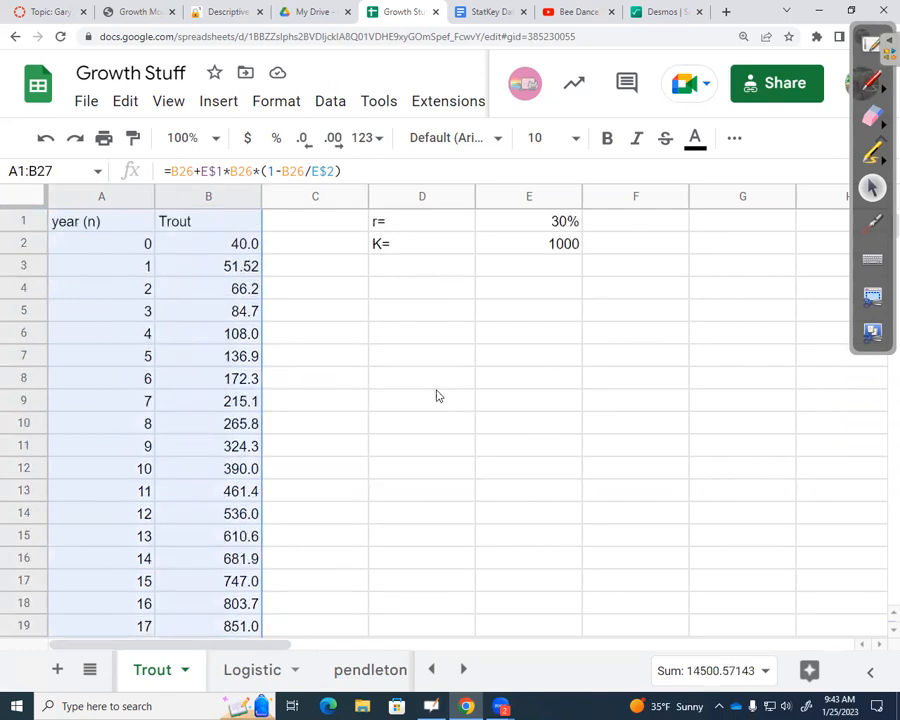
pyautogui.click(735, 139)
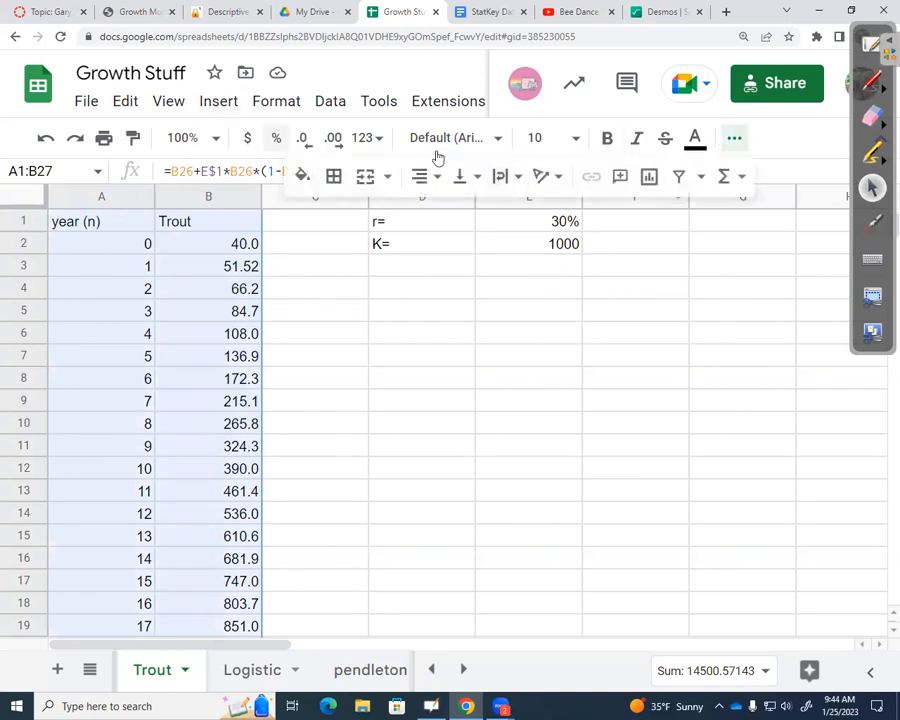
pyautogui.click(649, 177)
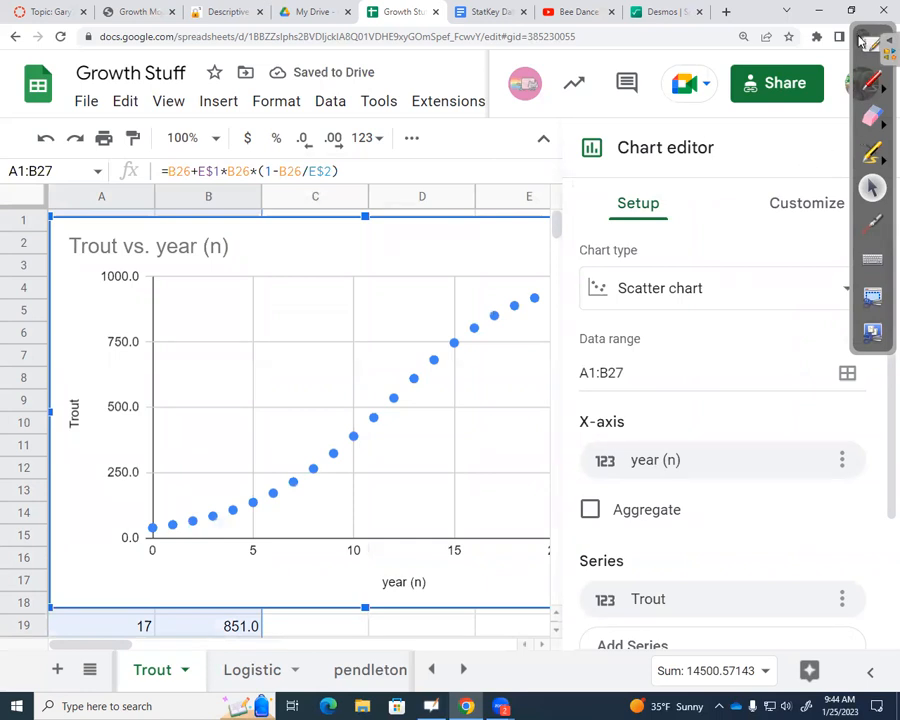
pyautogui.click(872, 187)
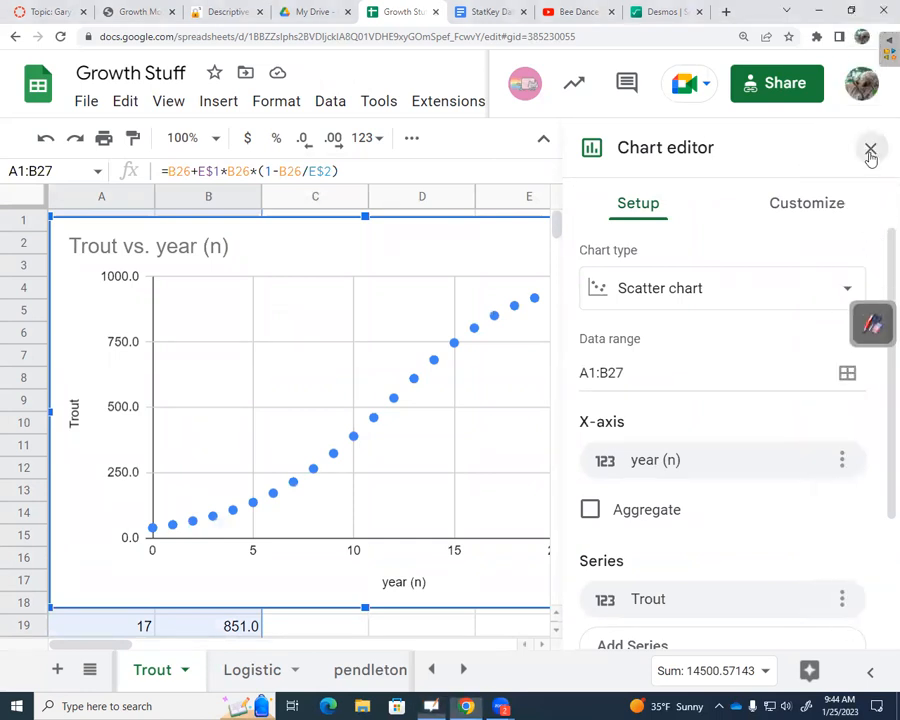
pyautogui.click(870, 148)
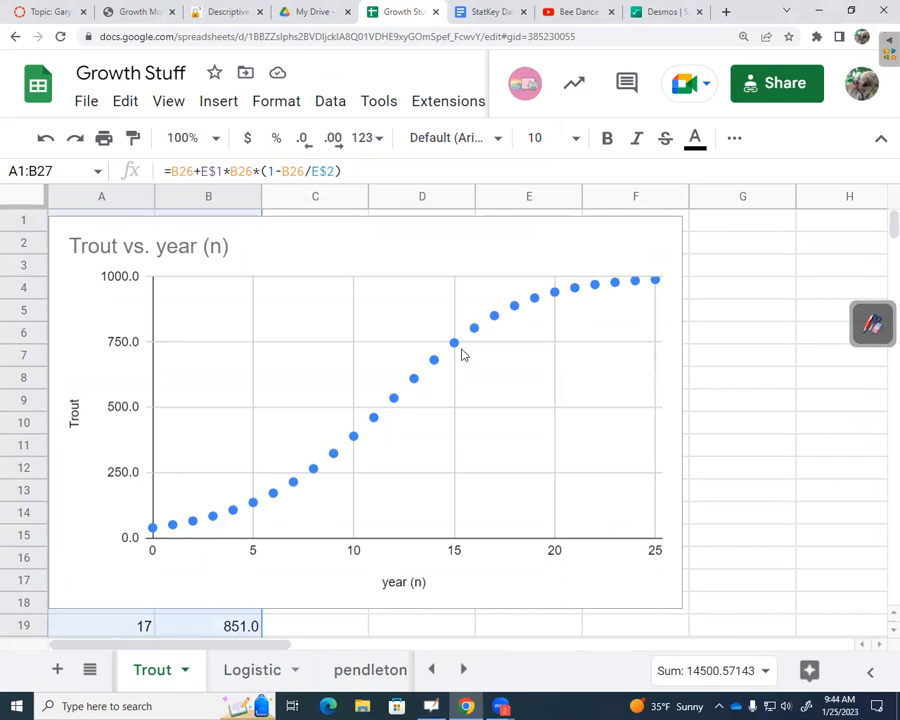